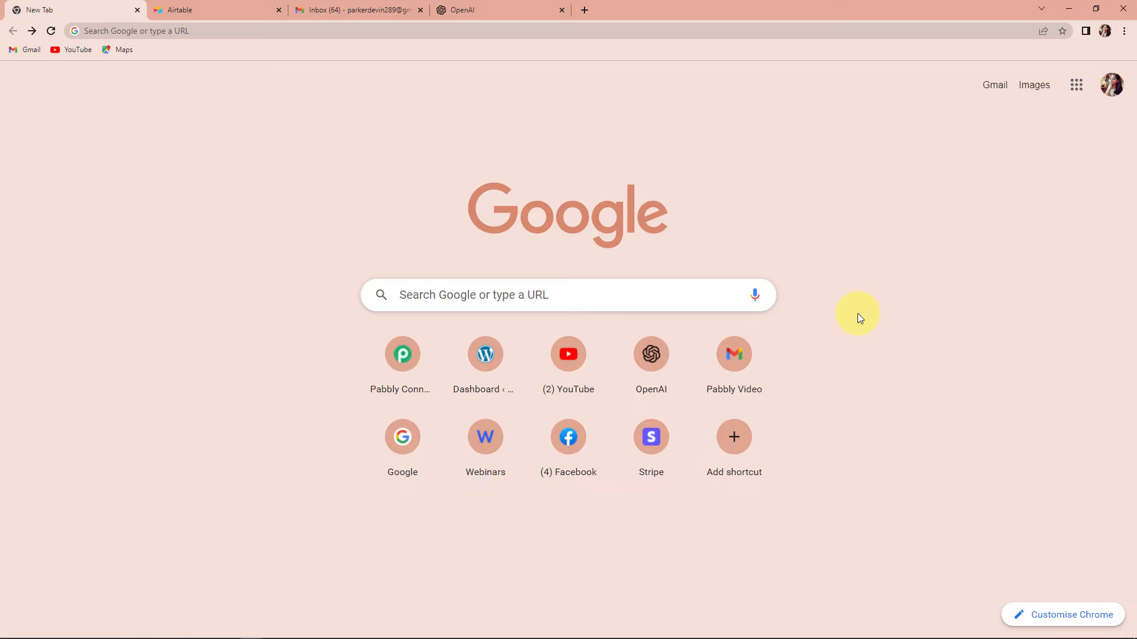
Step: Go to pabbly.com/connect/, sign in and open the Pabbly Connect dashboard
click(313, 32)
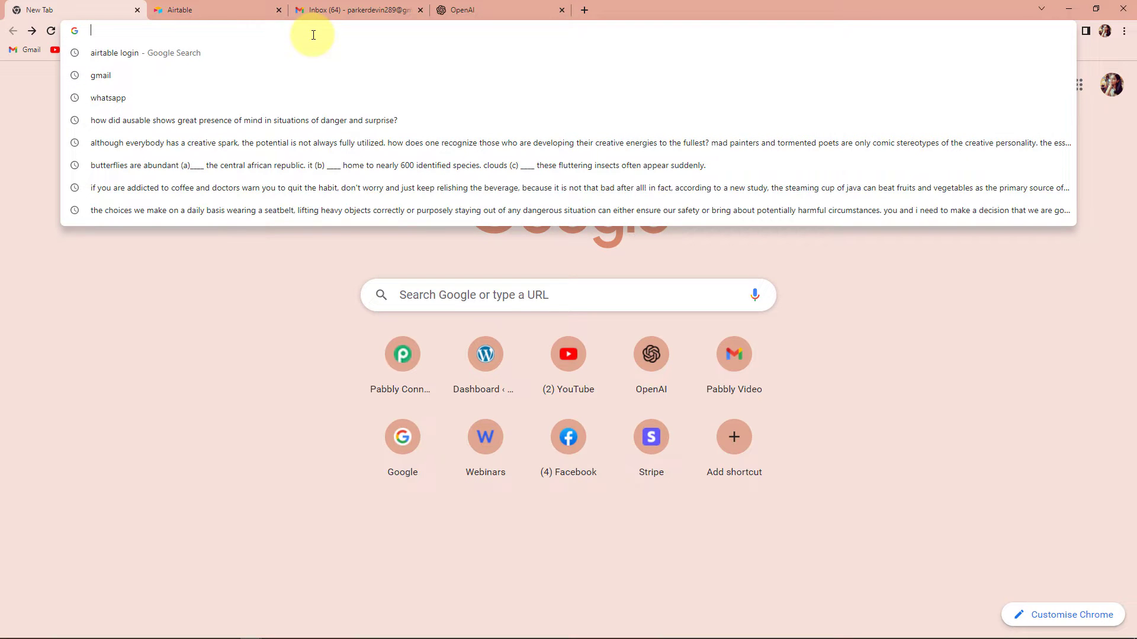
text(pabbly.com/connect/)
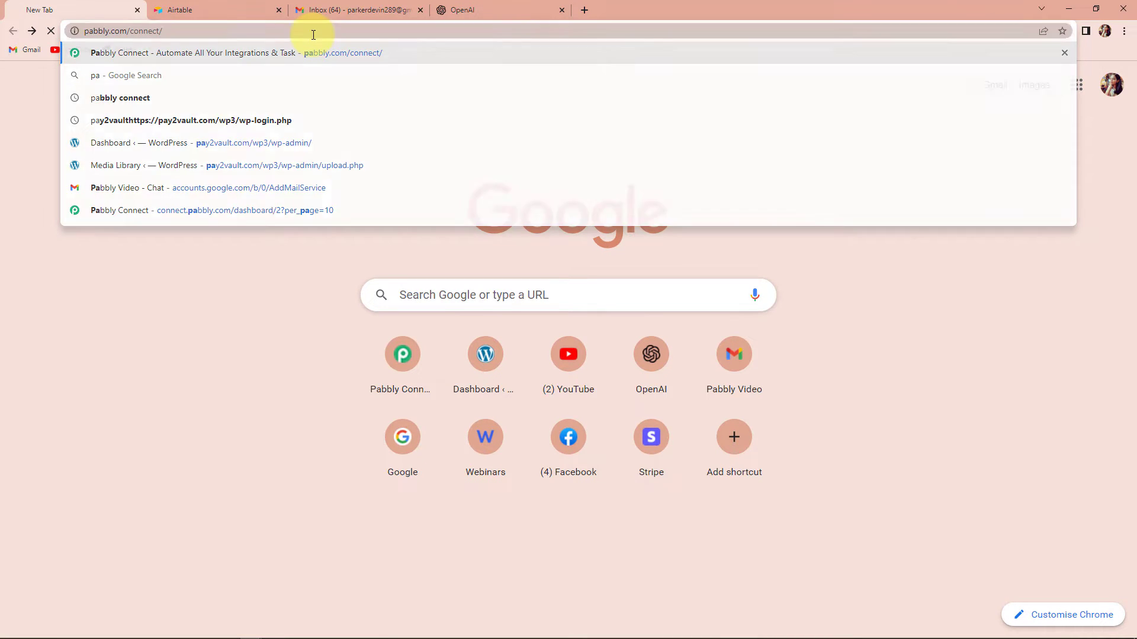
key(Return)
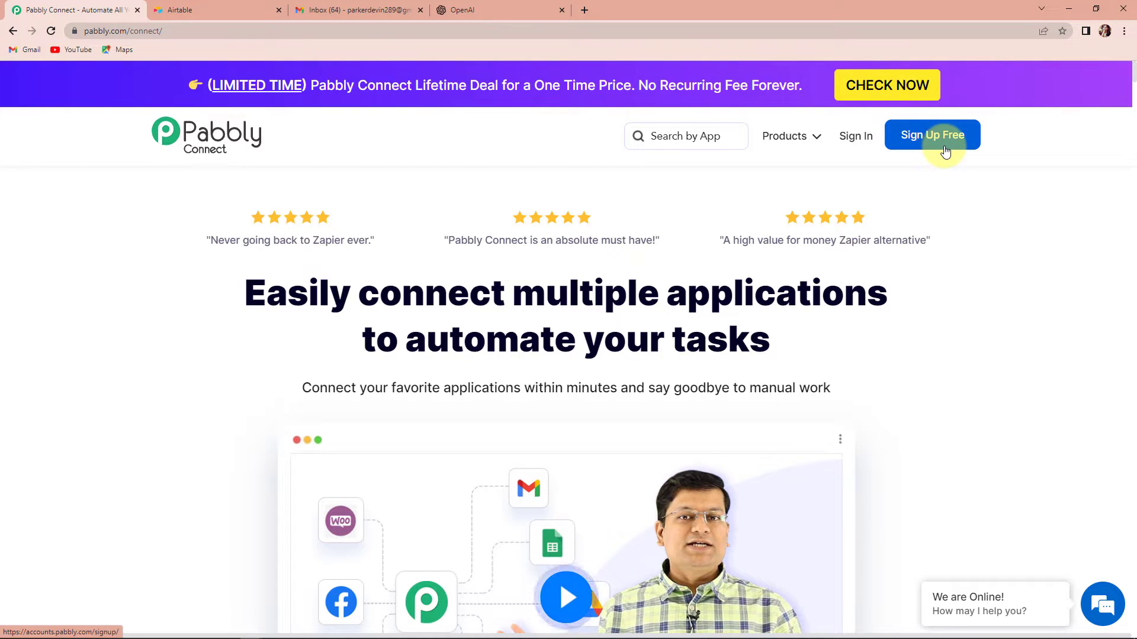
click(860, 137)
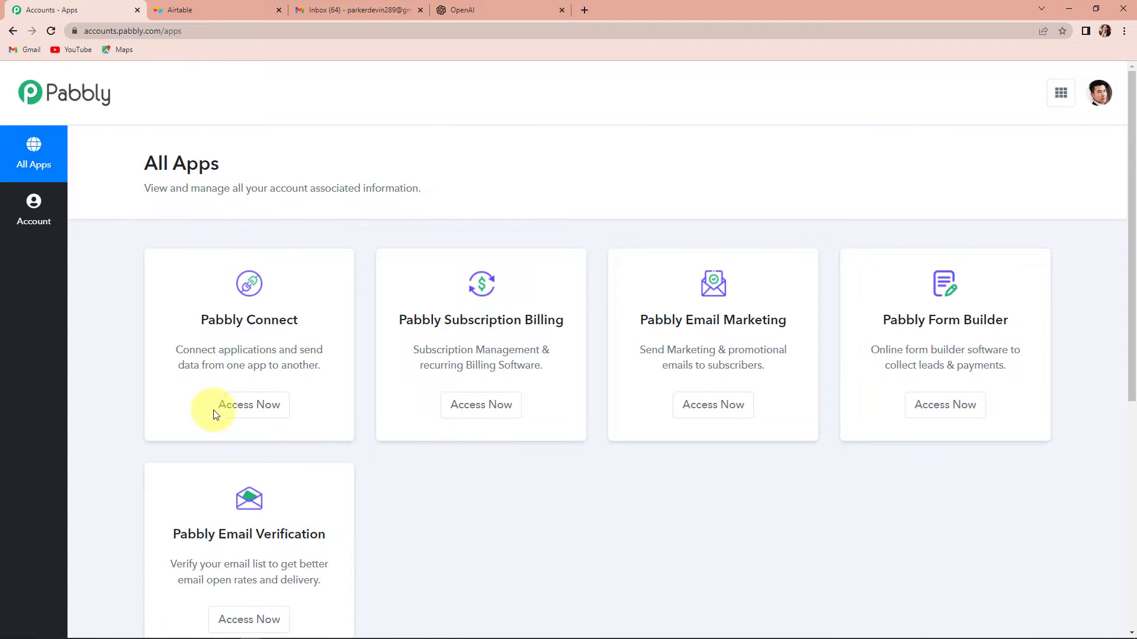
click(249, 406)
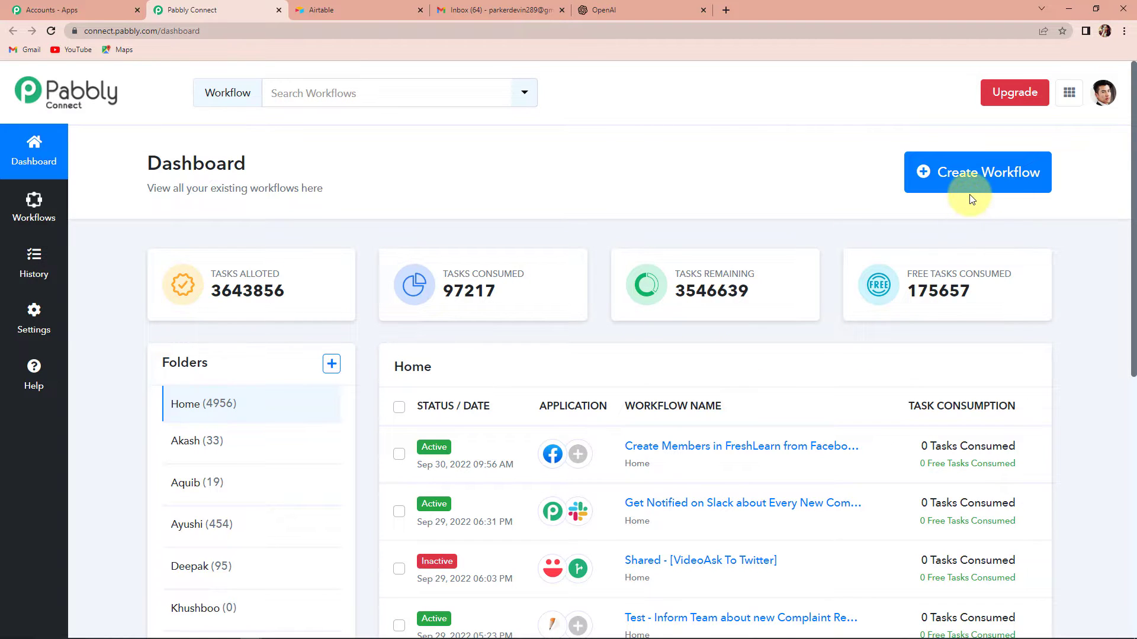
Step: Create a new workflow named "Airtable OpenAI Gmail Integration"
click(959, 175)
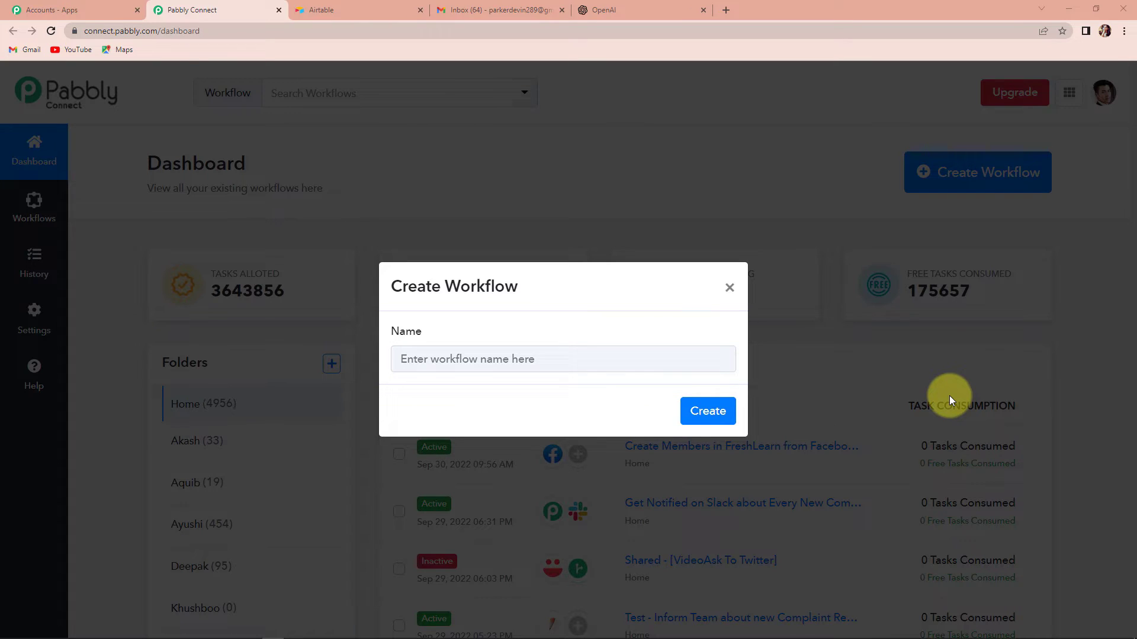
click(552, 365)
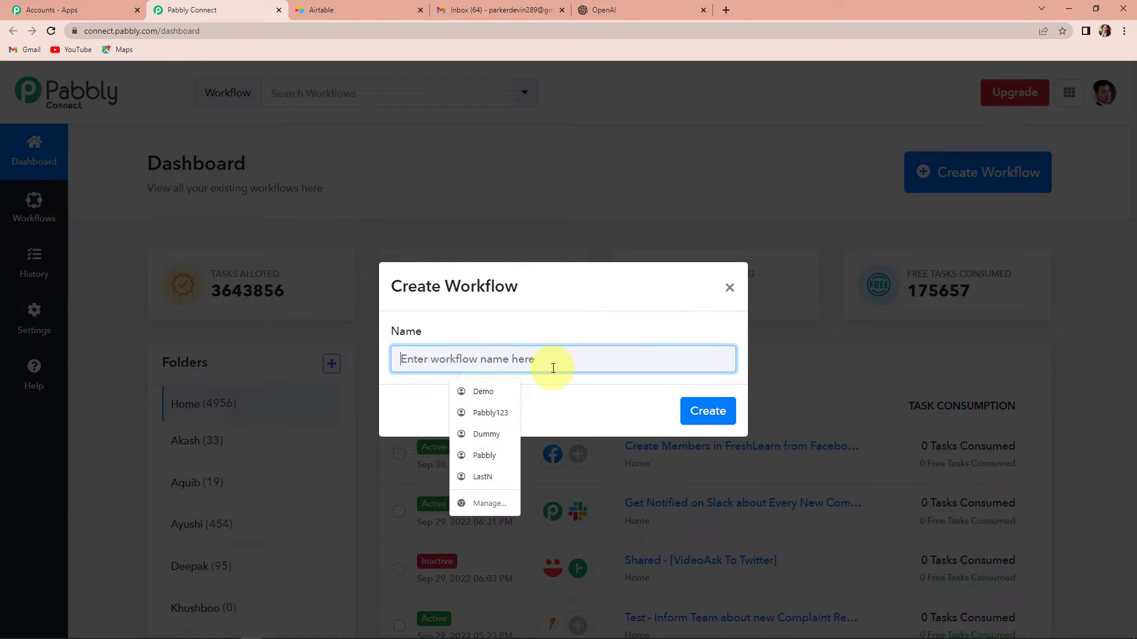
text(Airtable)
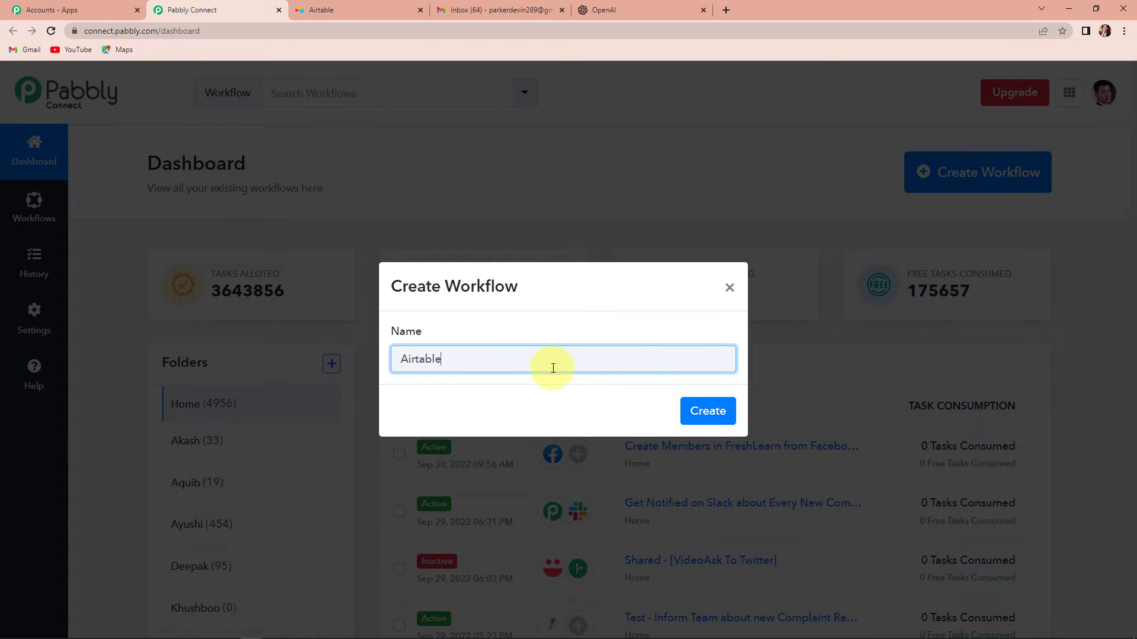
text( OpenAI Gmail Integratio)
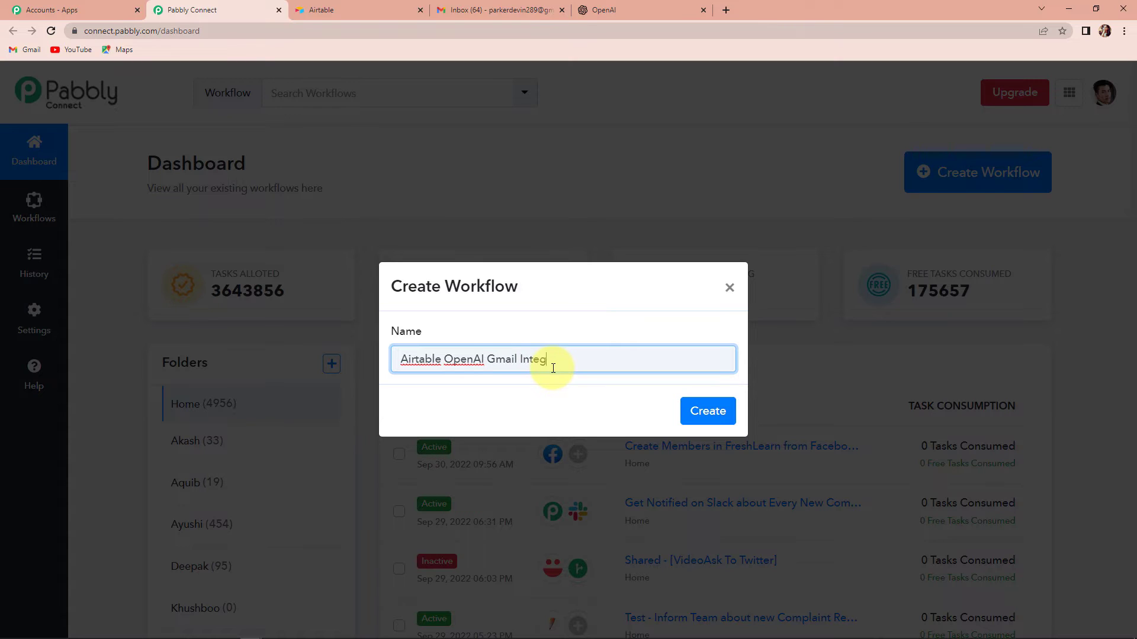
text(n)
click(719, 412)
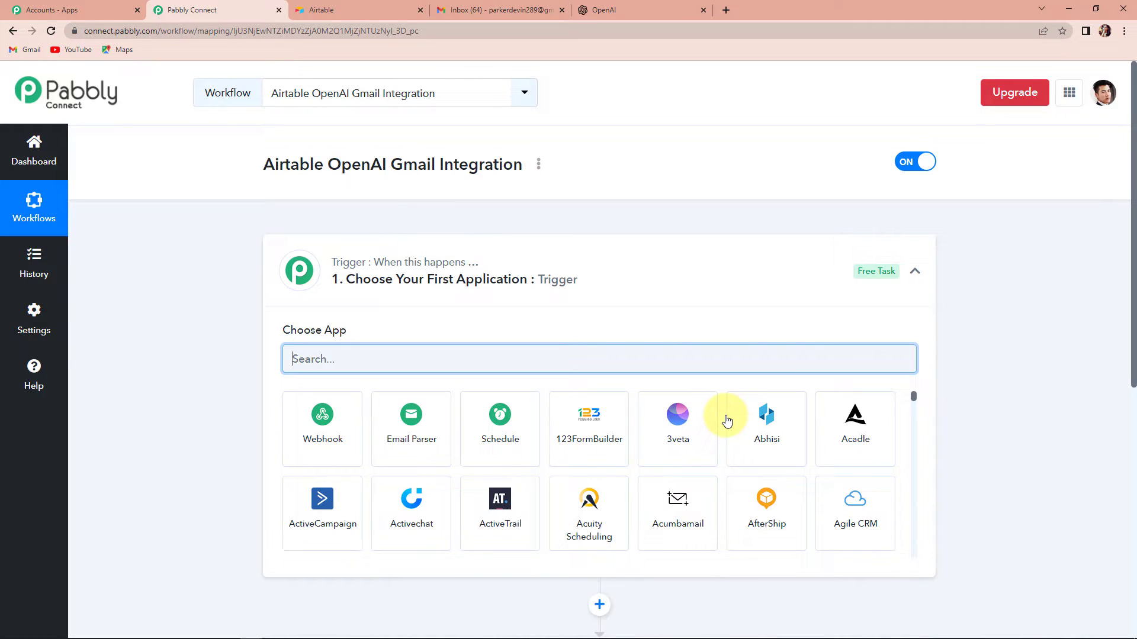
Step: Set Airtable as the workflow's trigger application with New Record as the trigger event
scroll(581, 355, down, 2)
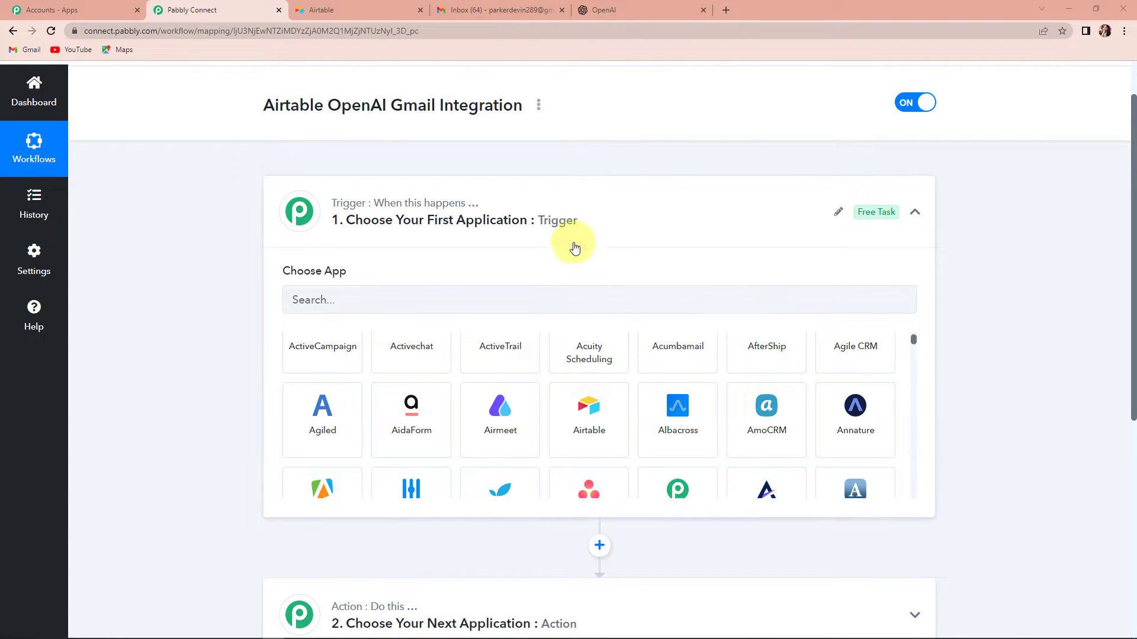
scroll(501, 402, down, 2)
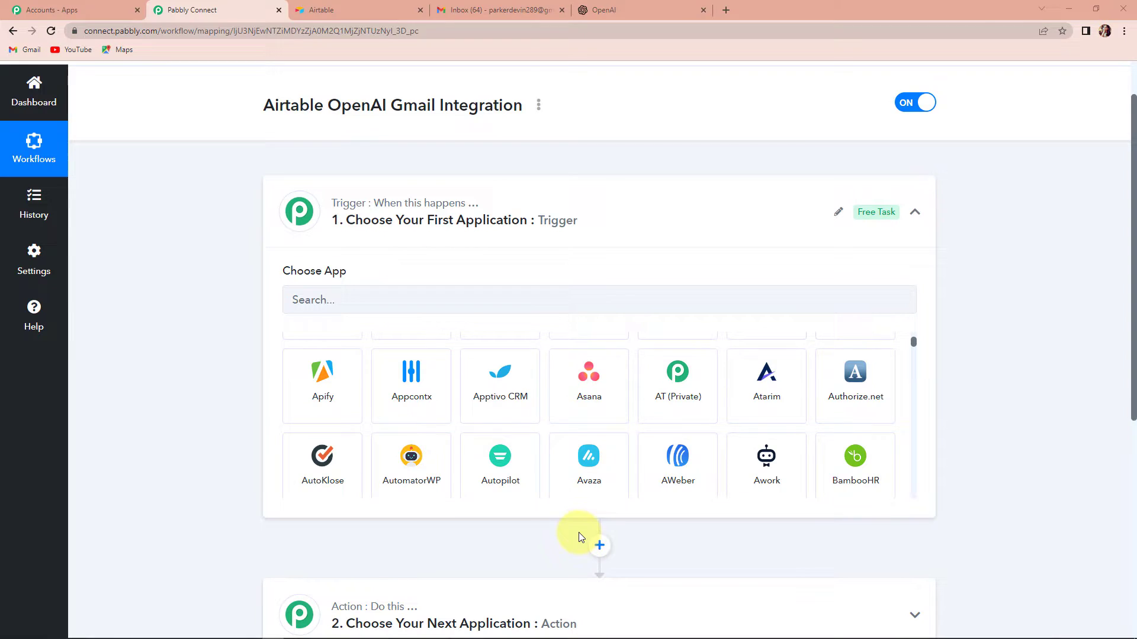
scroll(977, 376, down, 1)
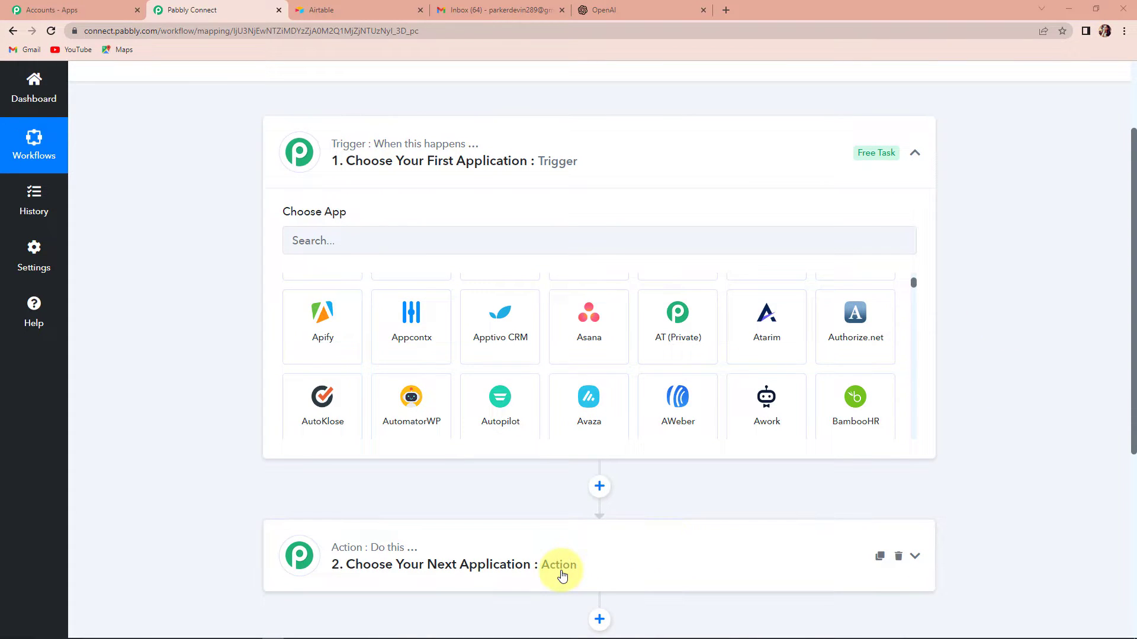
scroll(560, 571, up, 2)
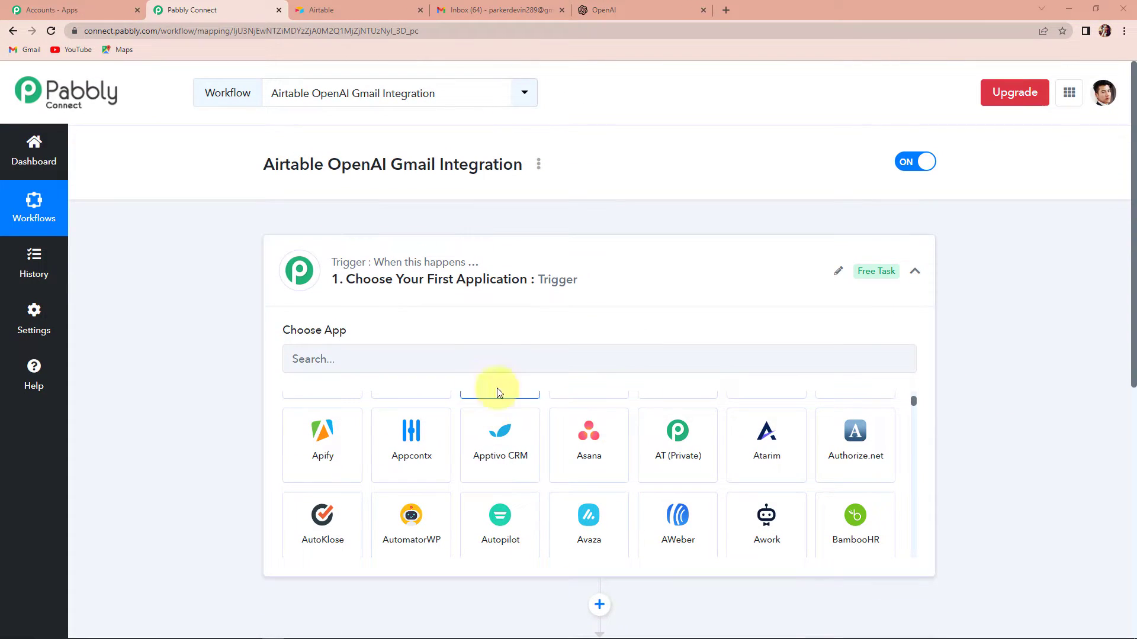
click(496, 359)
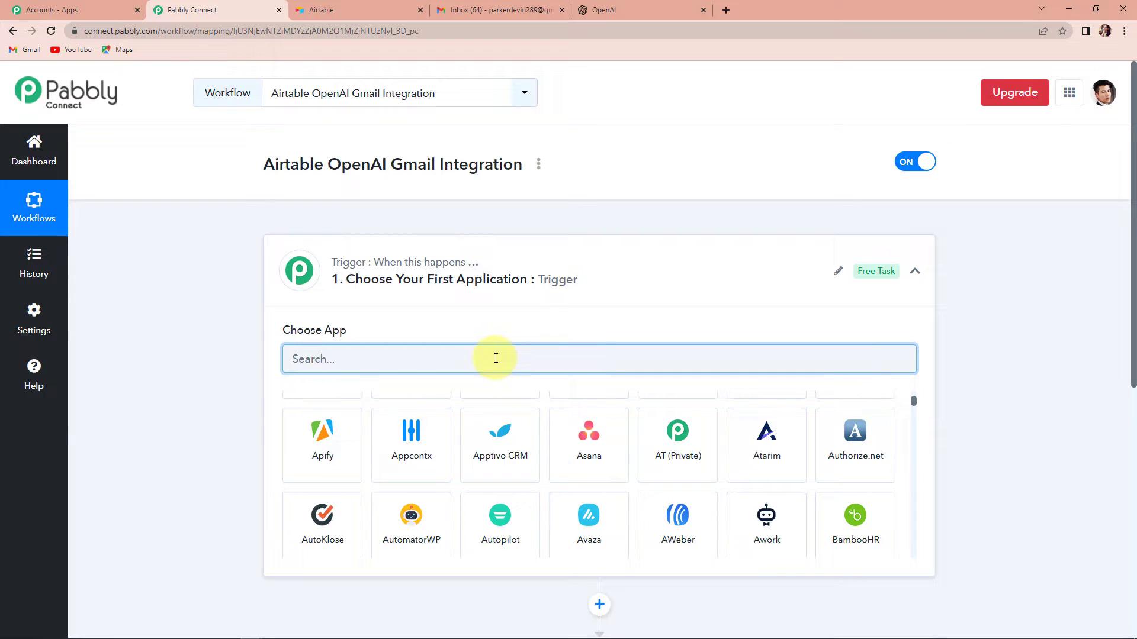
text(Aira)
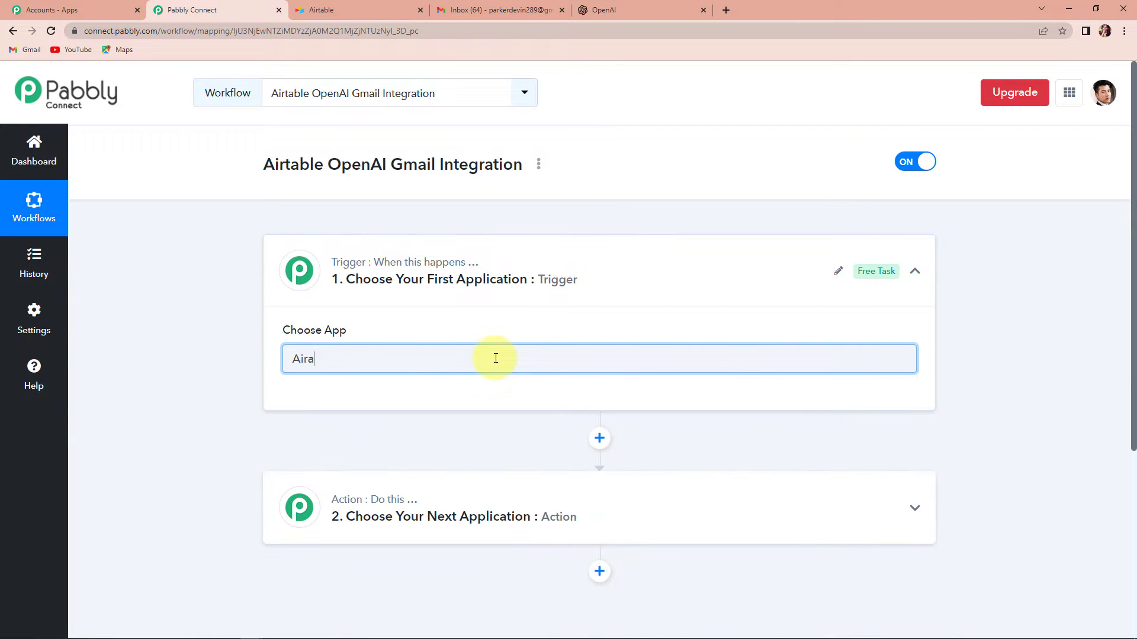
key(BackSpace)
click(424, 448)
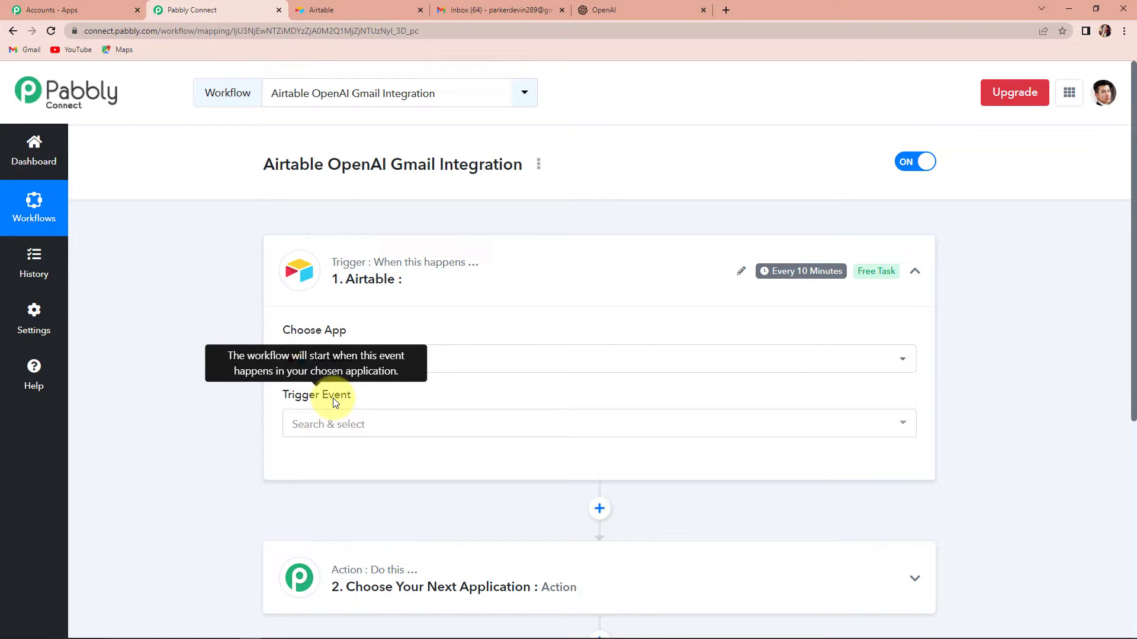
click(332, 427)
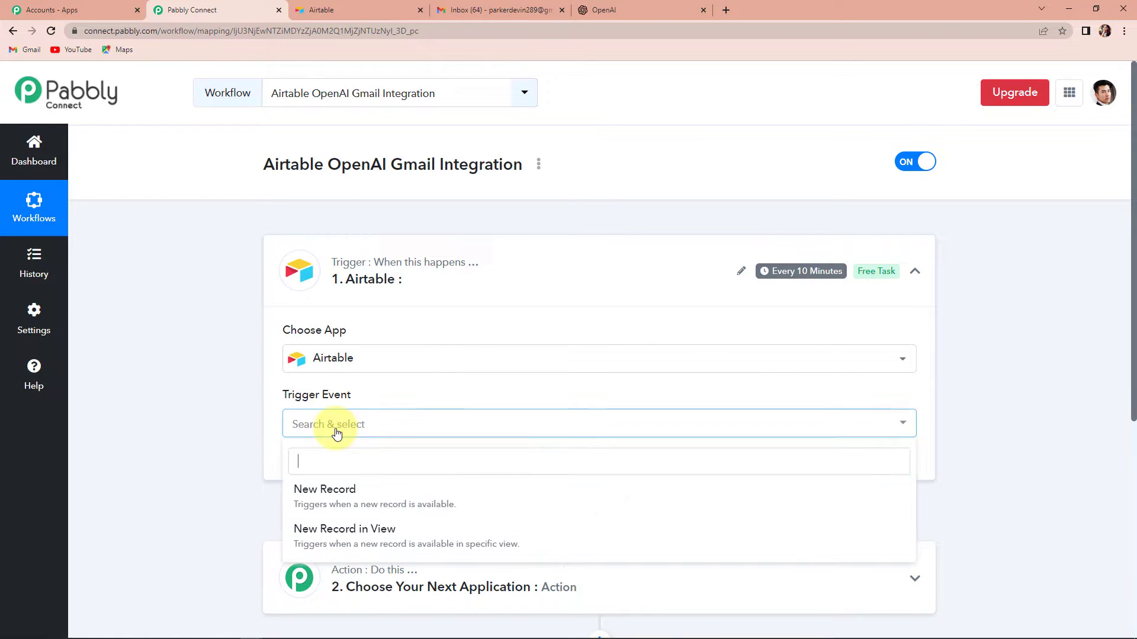
click(331, 497)
Step: Start adding a new Airtable connection for the trigger and copy the API key from the Airtable account page
click(319, 465)
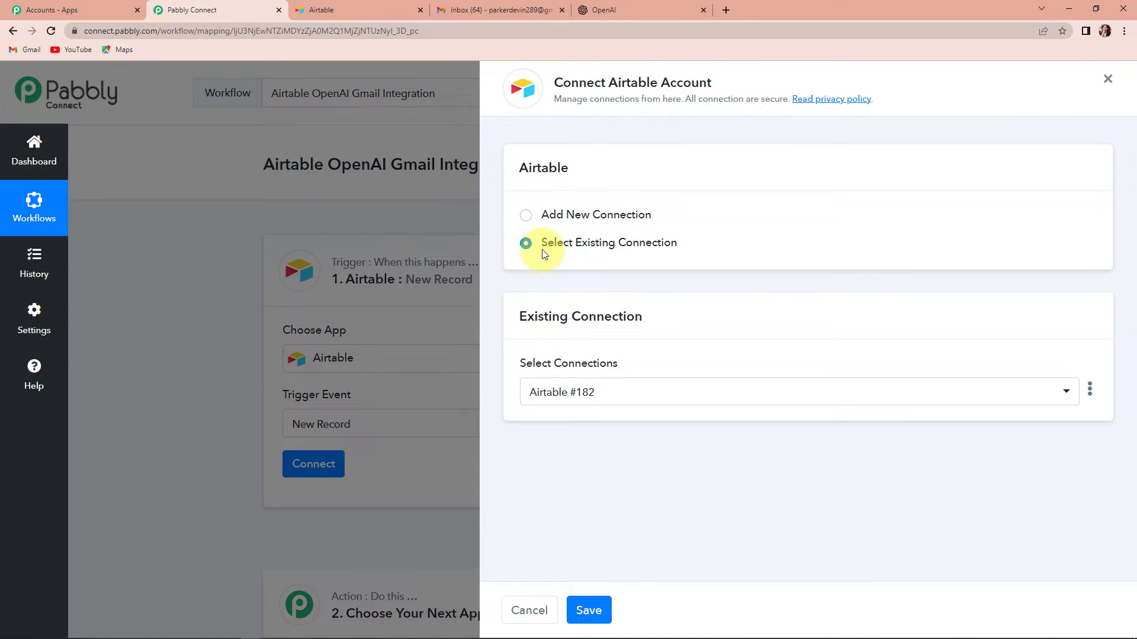
click(526, 217)
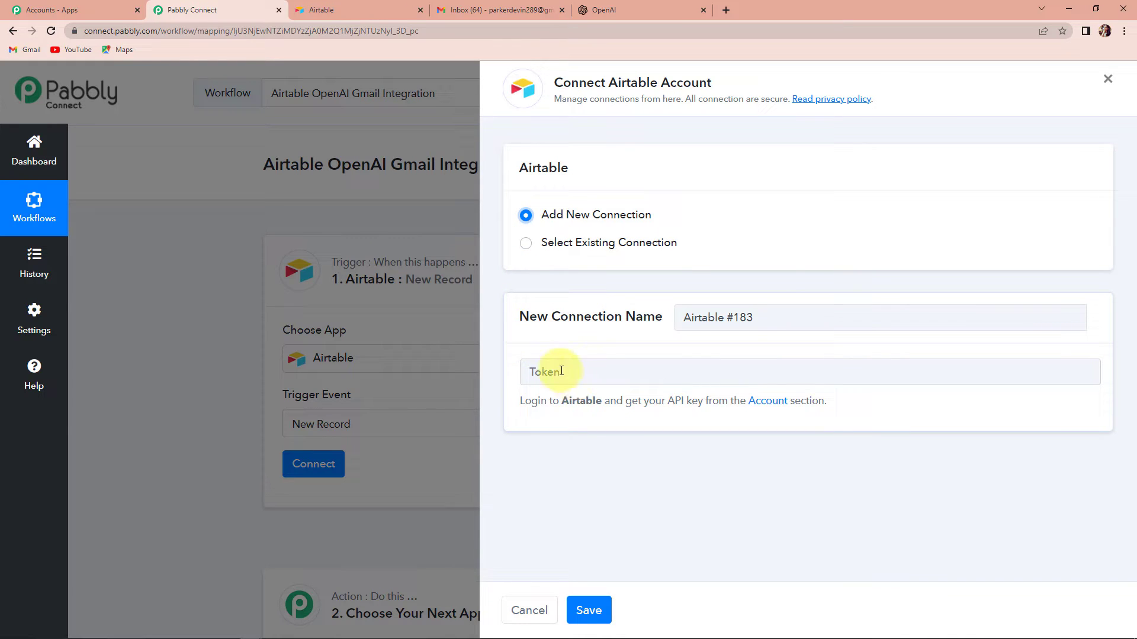
click(767, 402)
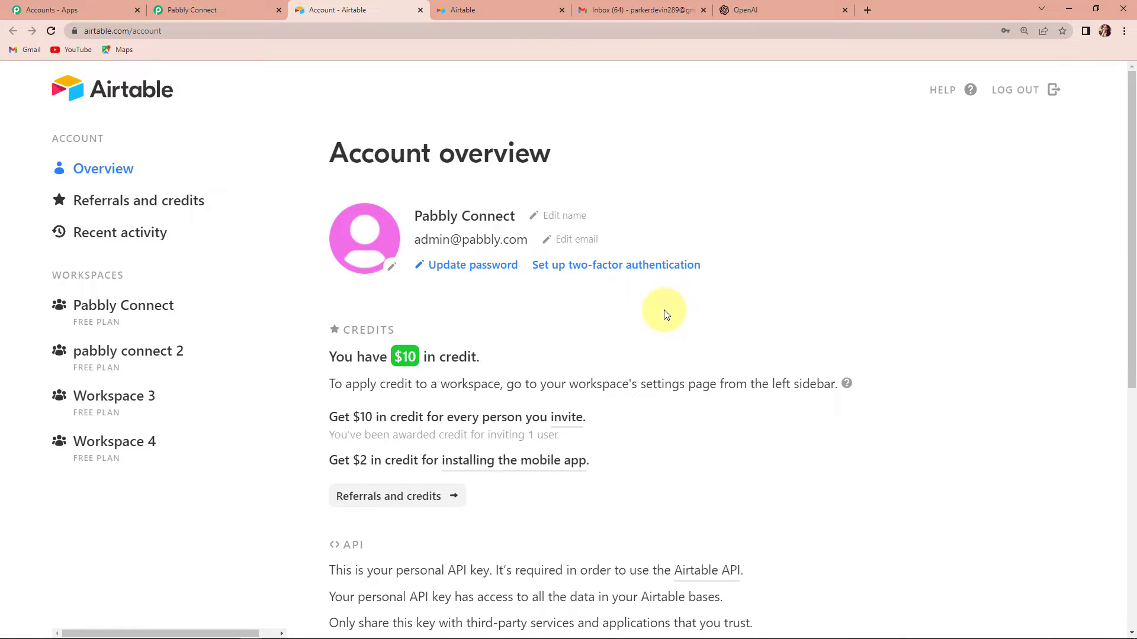
scroll(665, 314, down, 7)
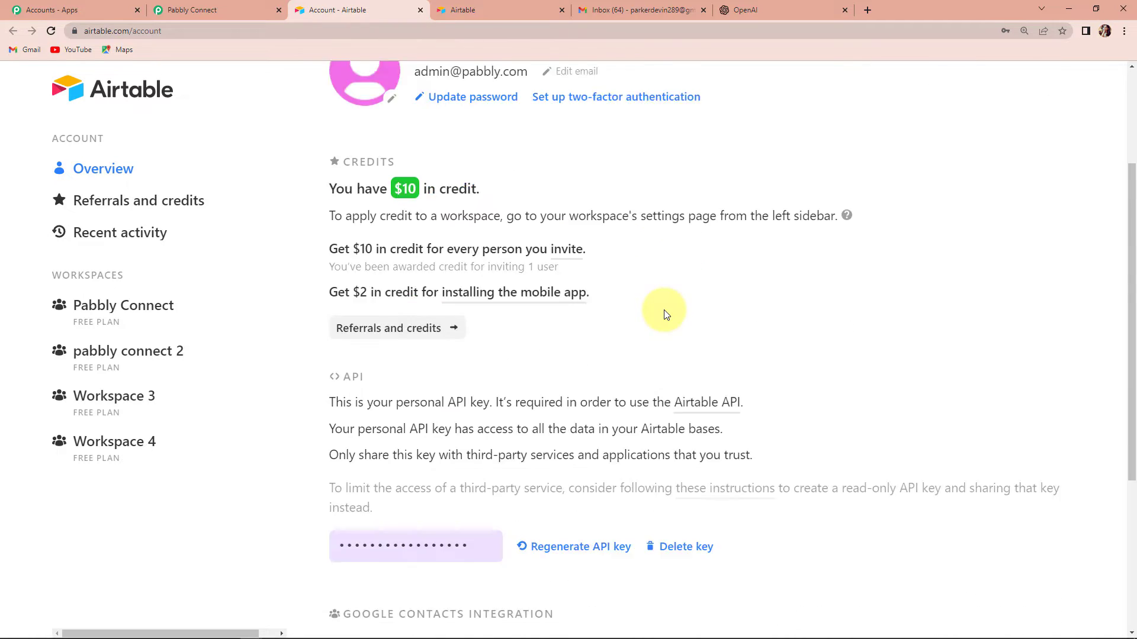
click(471, 302)
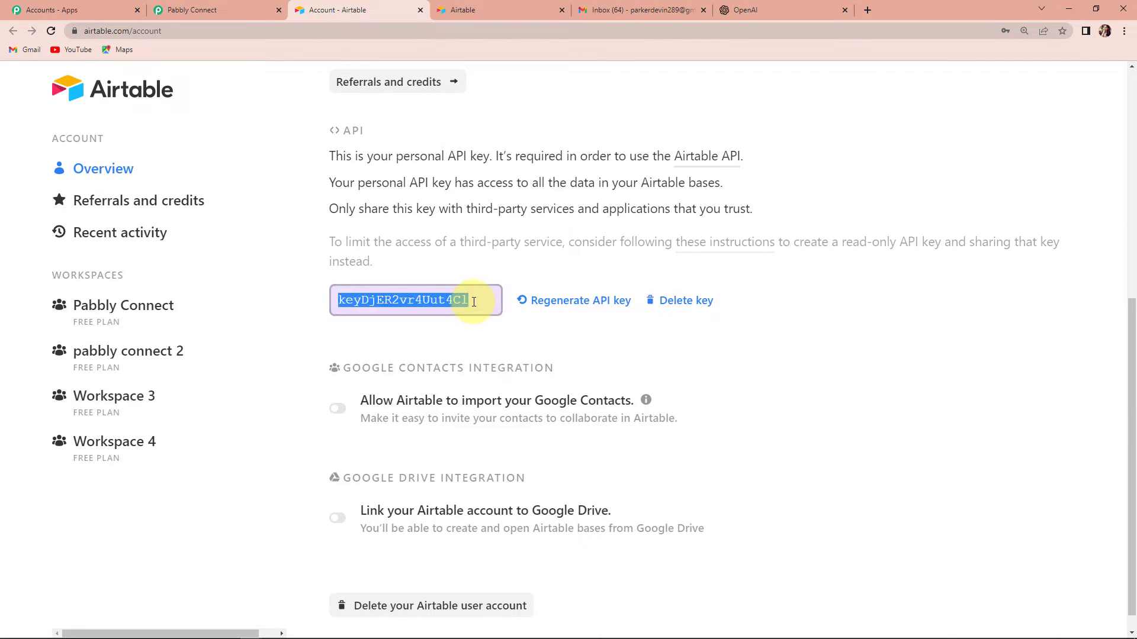
right_click(419, 300)
click(444, 309)
Step: Paste the Airtable API key as the token of the new Pabbly Connect connection and save it
click(260, 13)
click(561, 373)
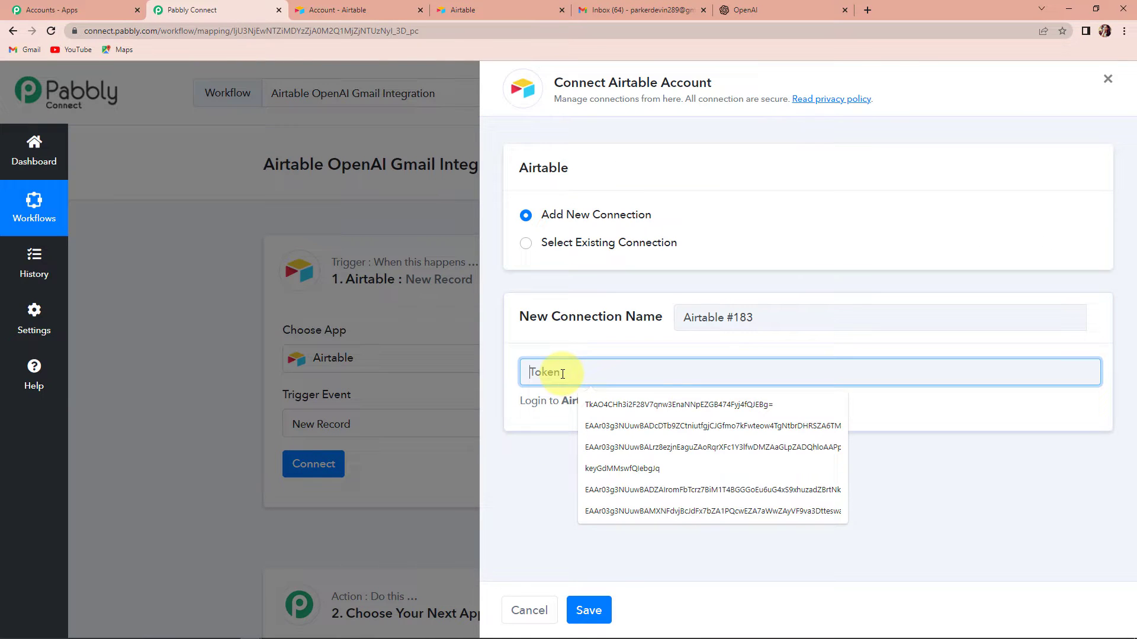
key(ctrl+v)
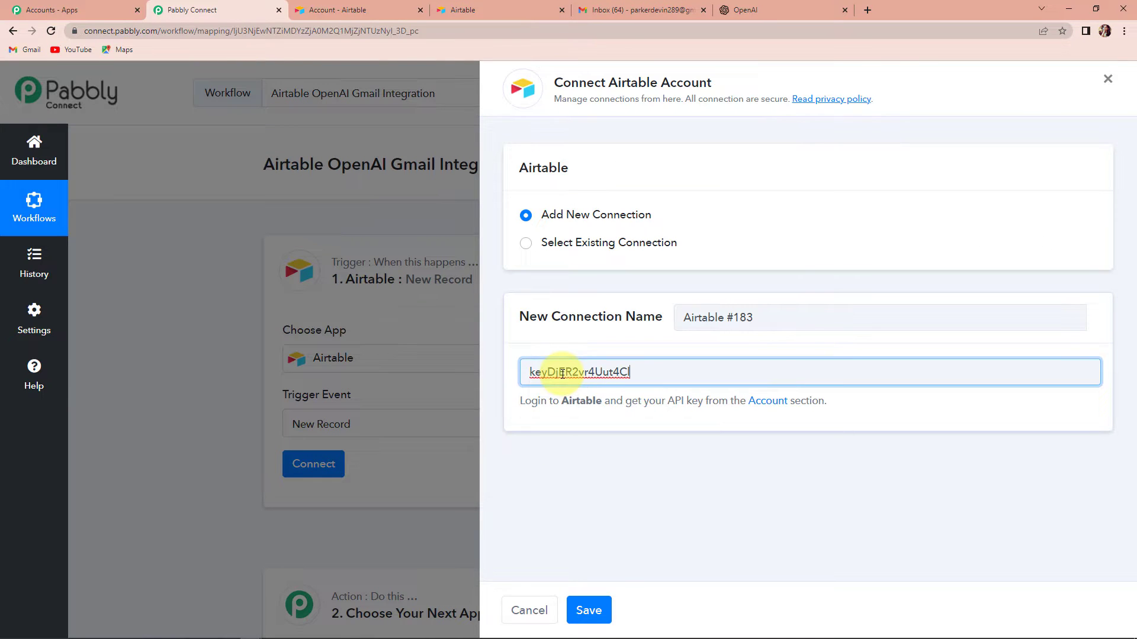
click(589, 610)
Step: Switch to Airtable, open the OpenAI Responses base and widen the Subject Line column to fit its text
scroll(704, 474, down, 5)
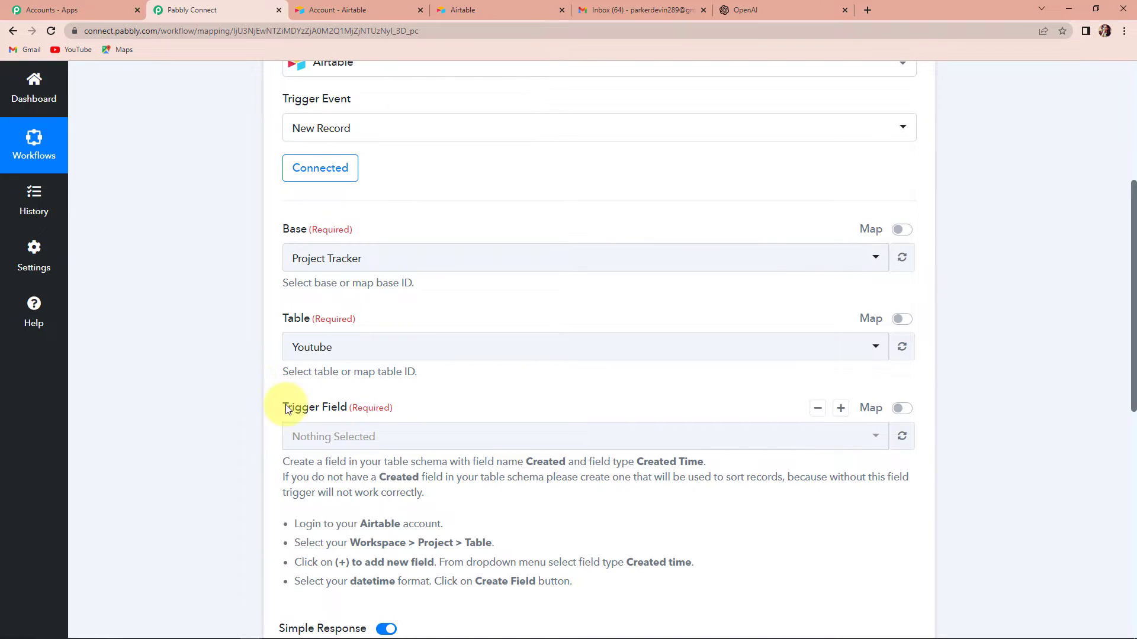
click(461, 7)
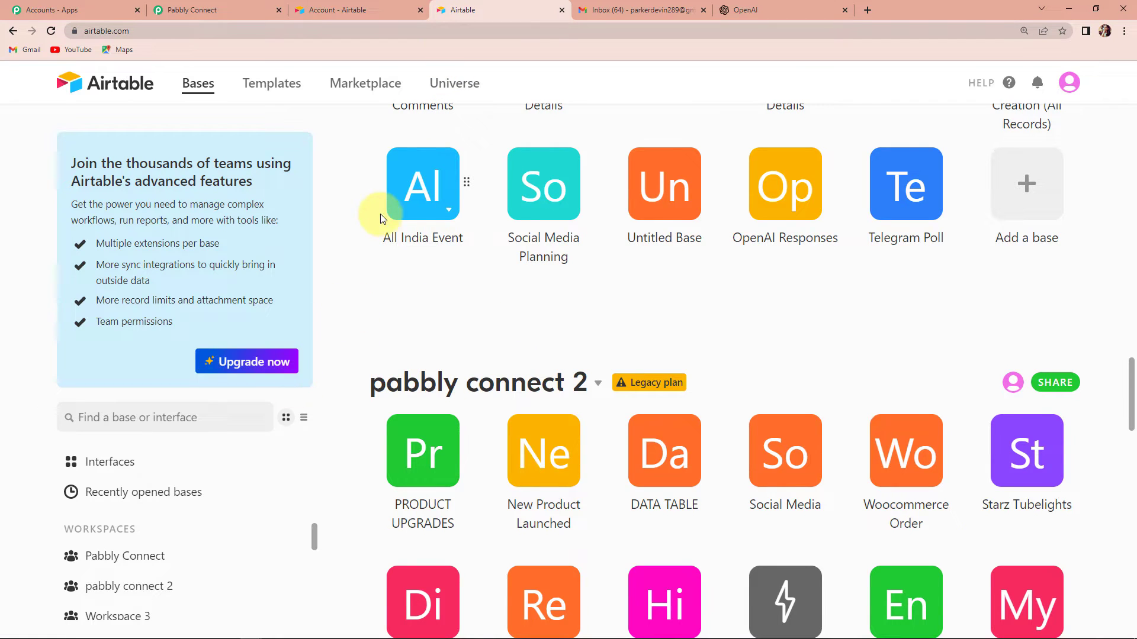
scroll(379, 289, down, 3)
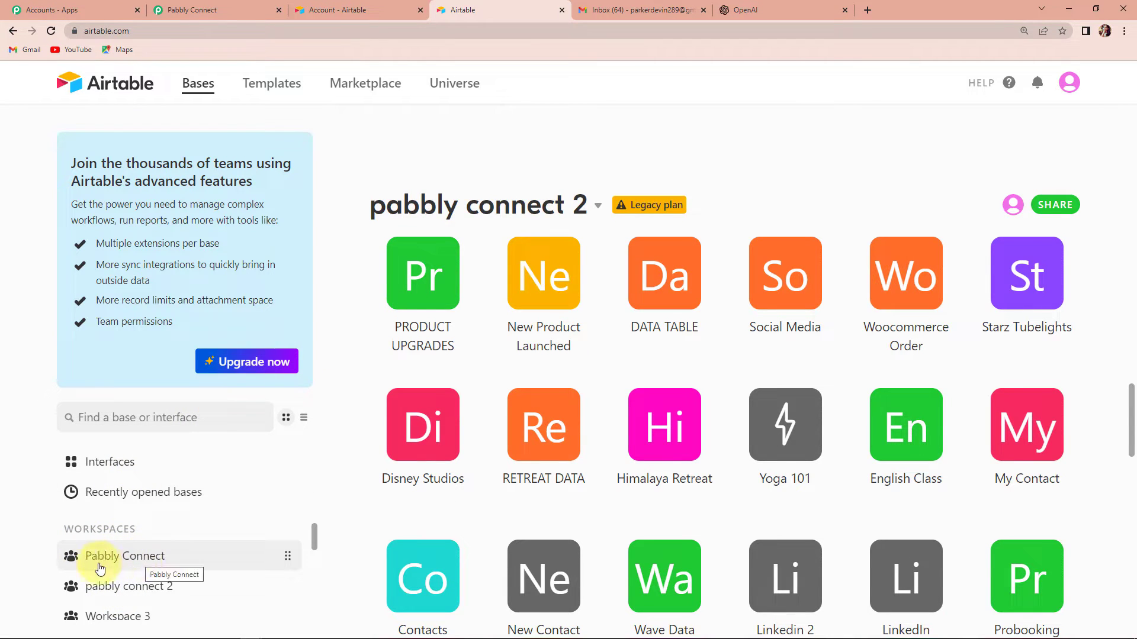
scroll(513, 450, up, 10)
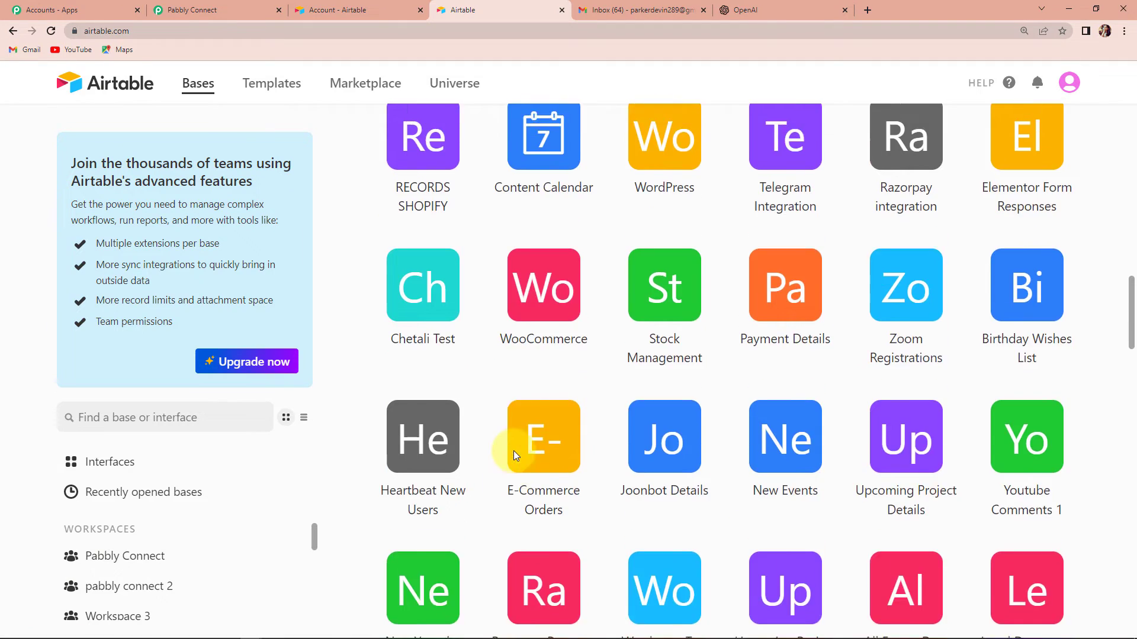
scroll(513, 450, up, 5)
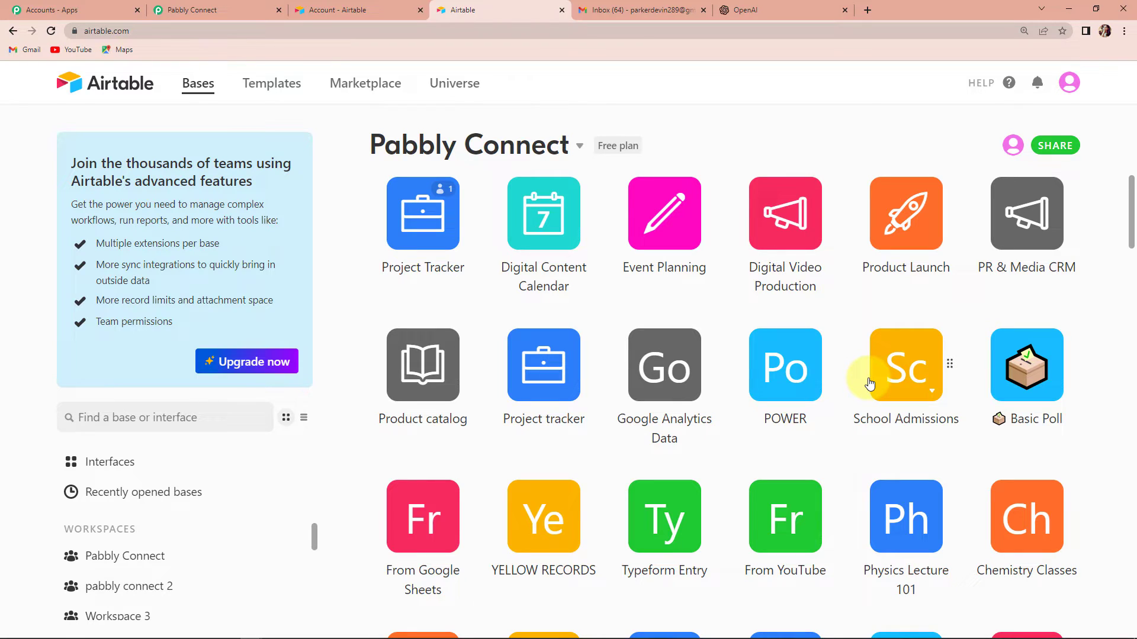
scroll(869, 384, up, 8)
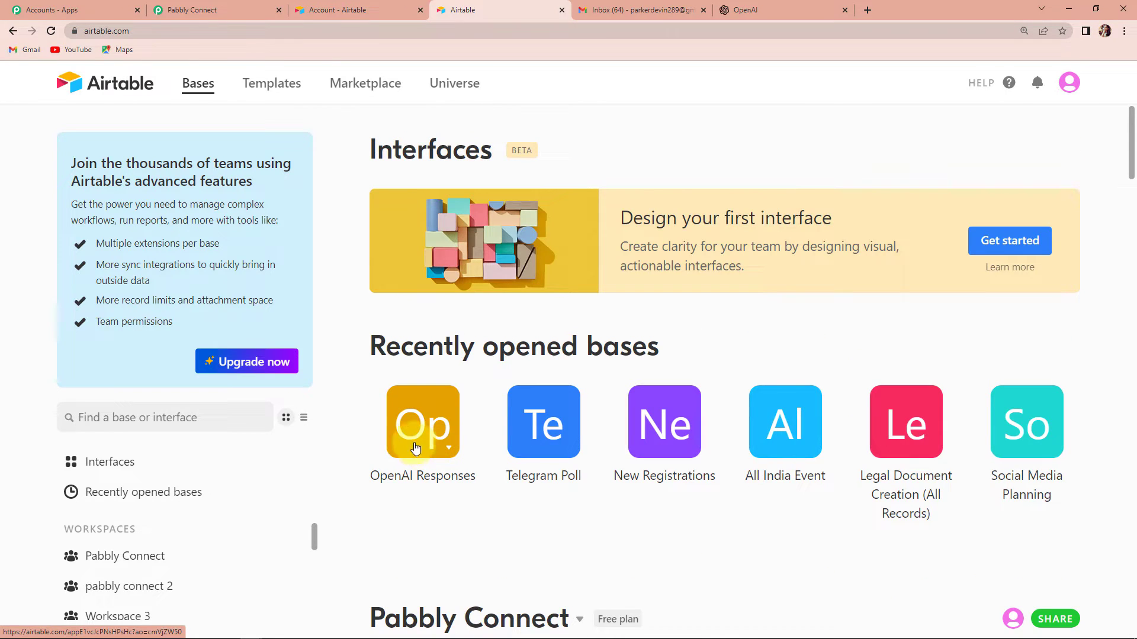
click(415, 439)
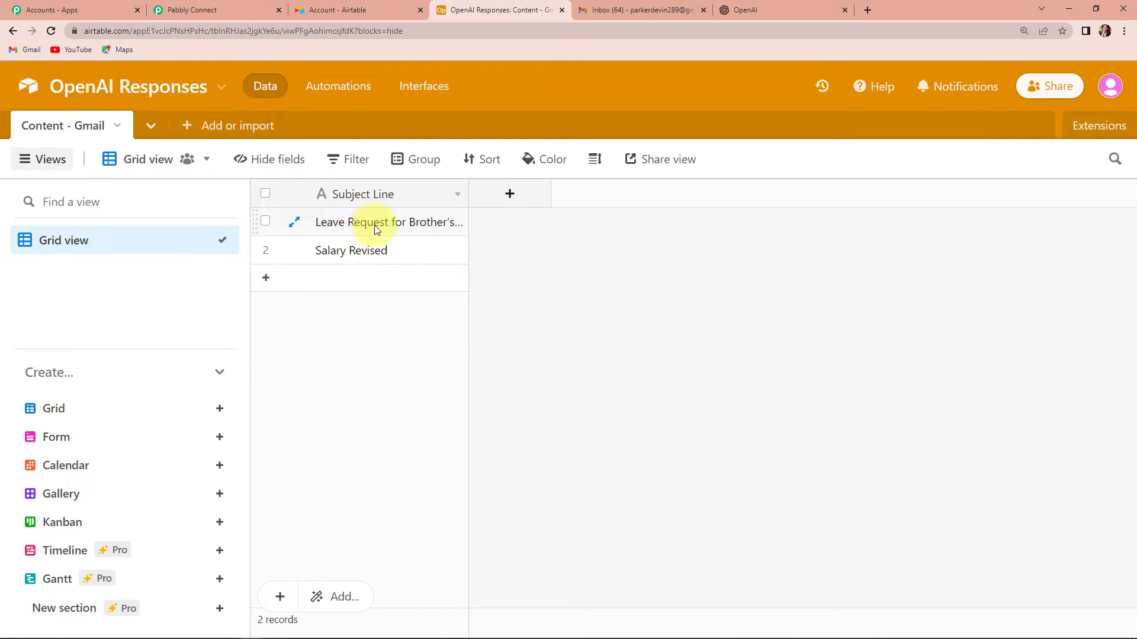
drag(467, 193, 532, 199)
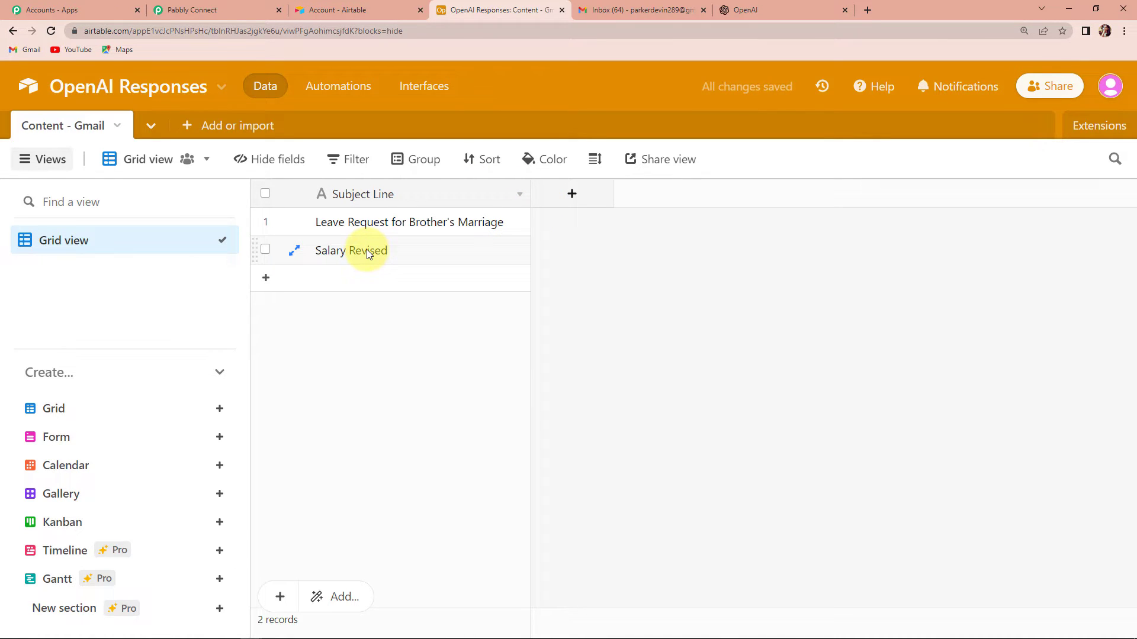
Step: Add a field named Created of type Created time to the Content - Gmail table
click(572, 196)
text(Created)
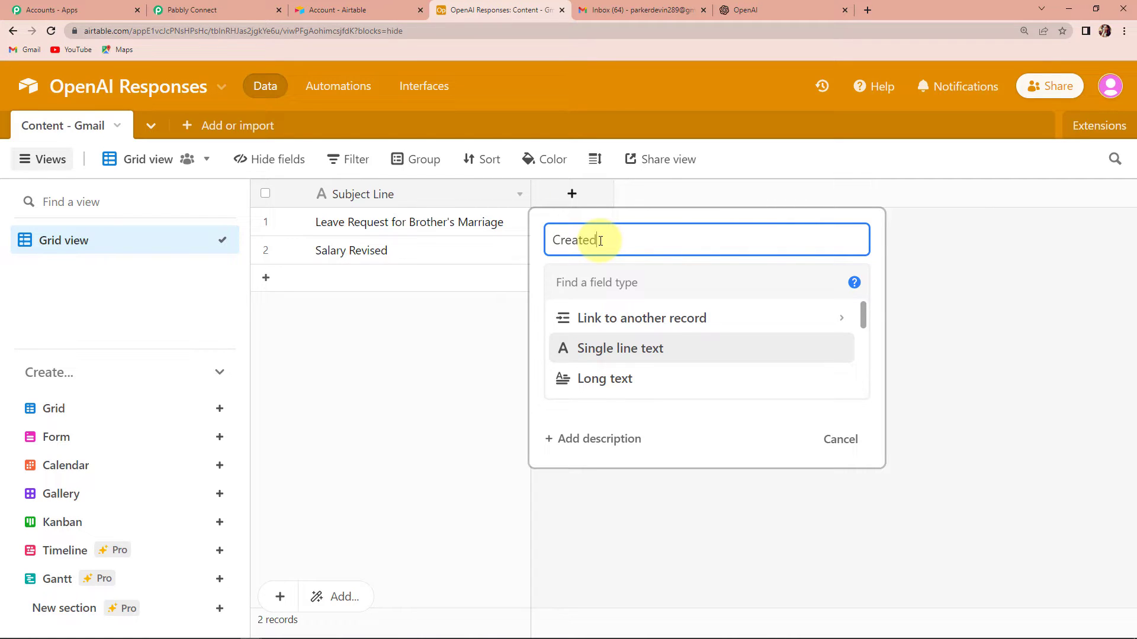
drag(865, 314, 867, 372)
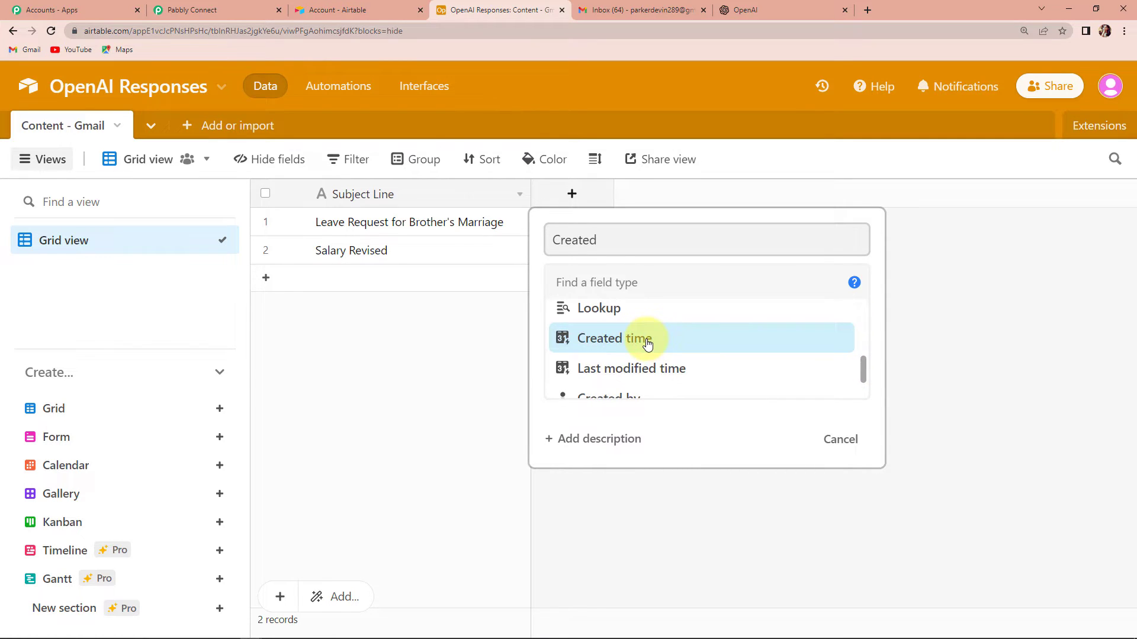
click(648, 344)
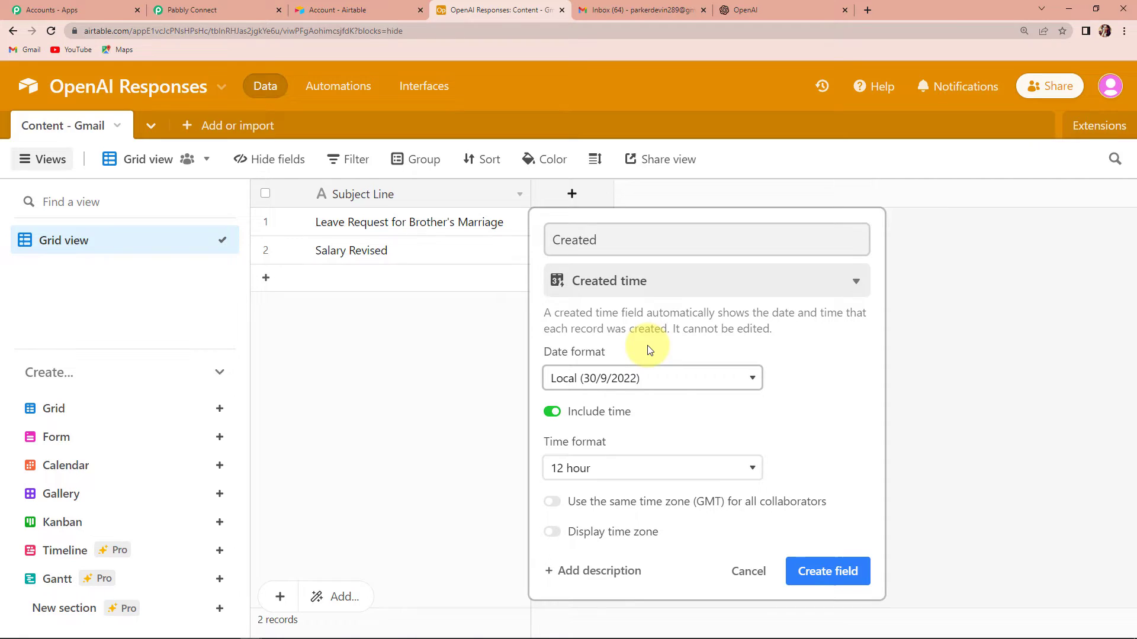
click(815, 576)
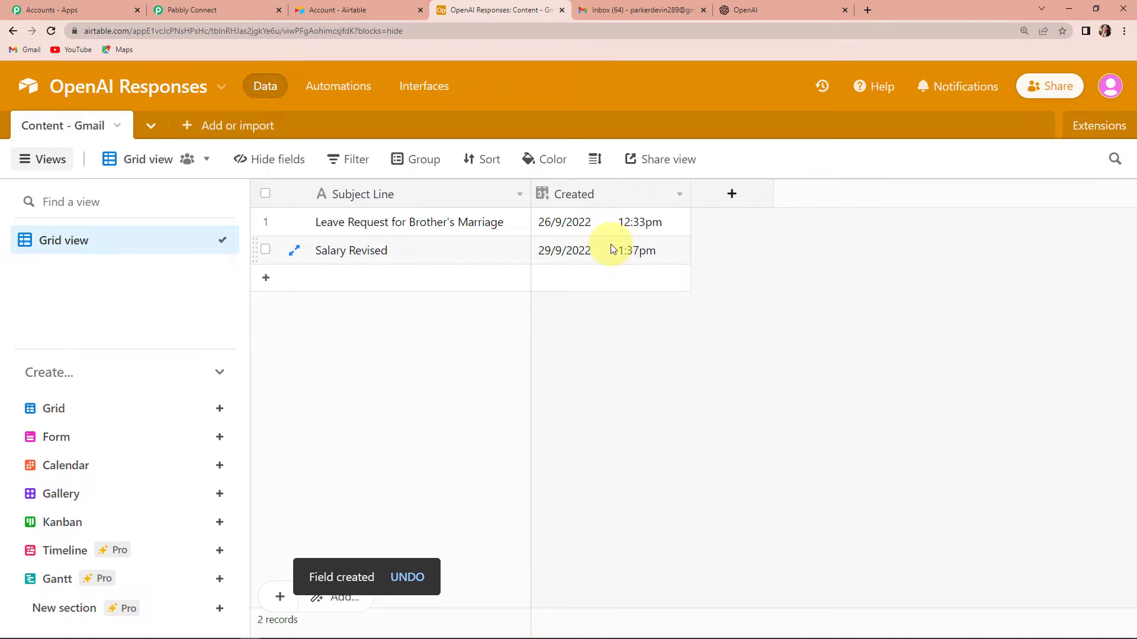
Step: In Pabbly Connect, set the trigger's base to OpenAI Responses, table to Content - Gmail and trigger field to Created, and send a test request
click(177, 9)
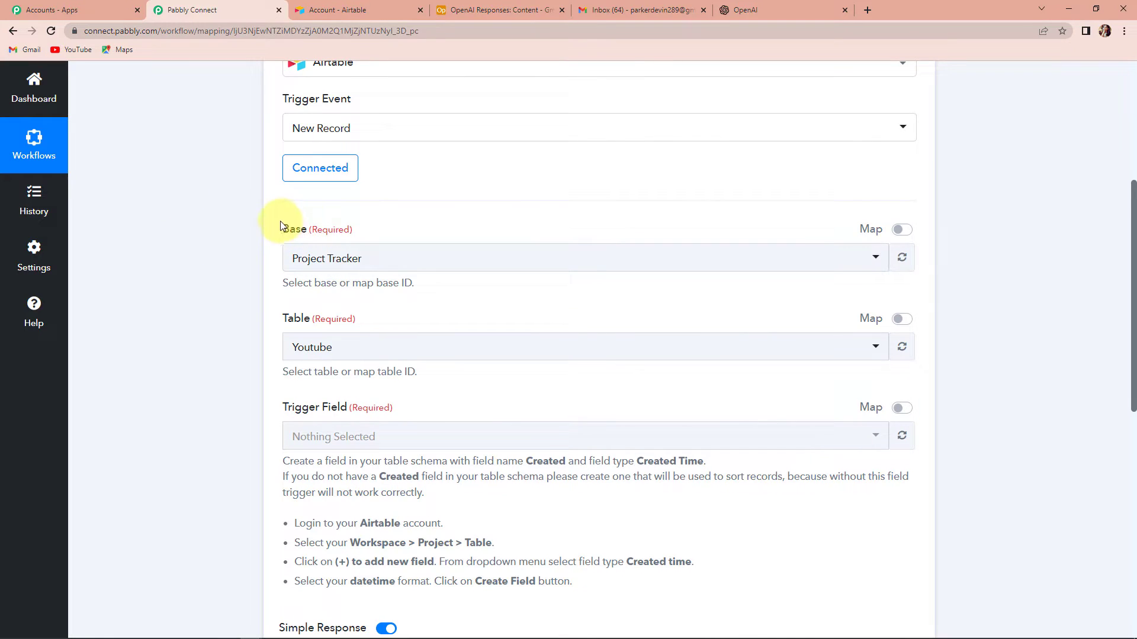
click(385, 266)
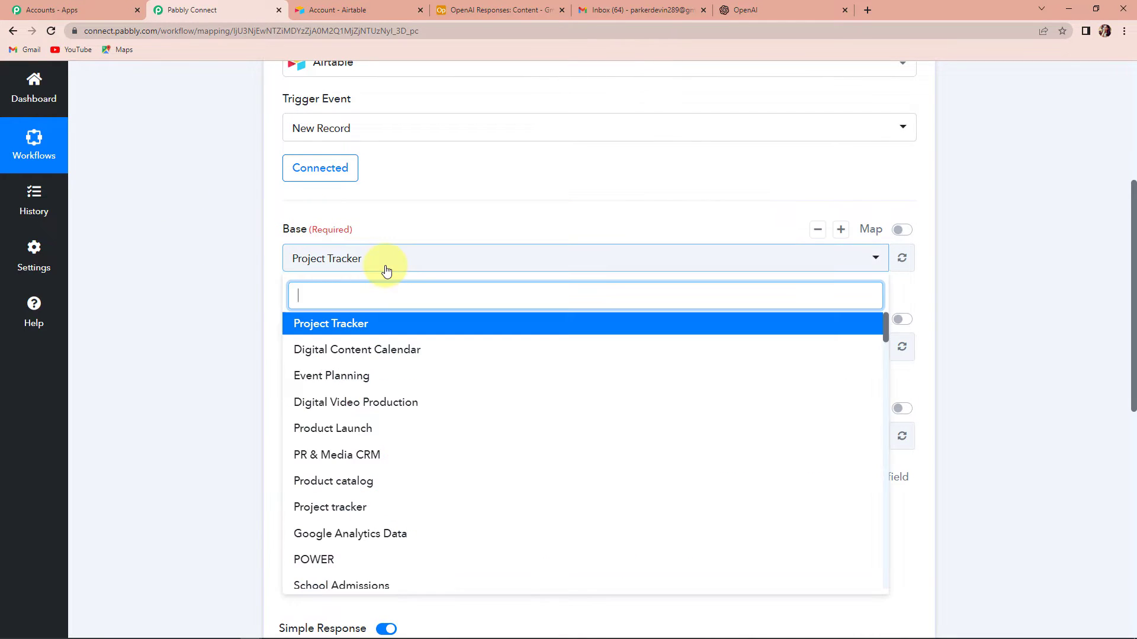
text(op)
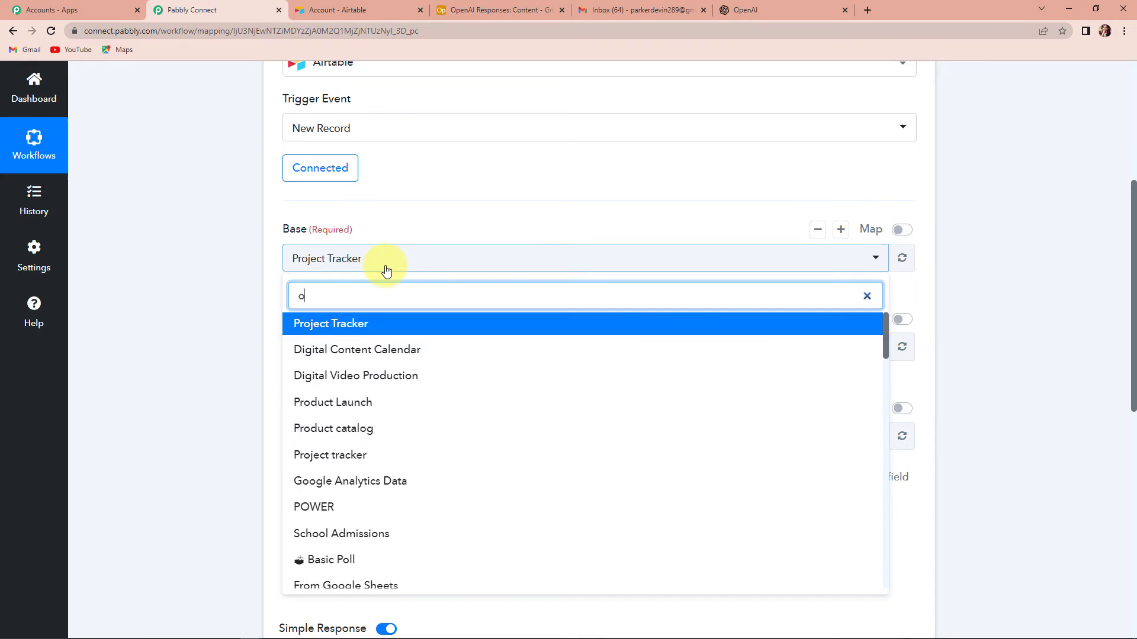
click(349, 349)
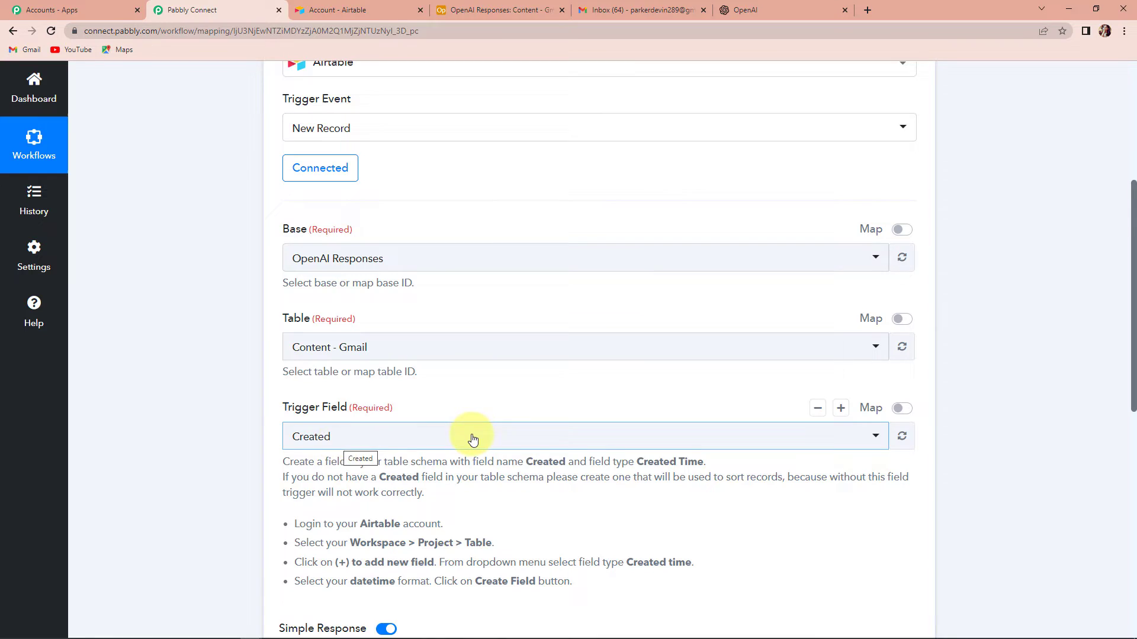
scroll(470, 436, down, 2)
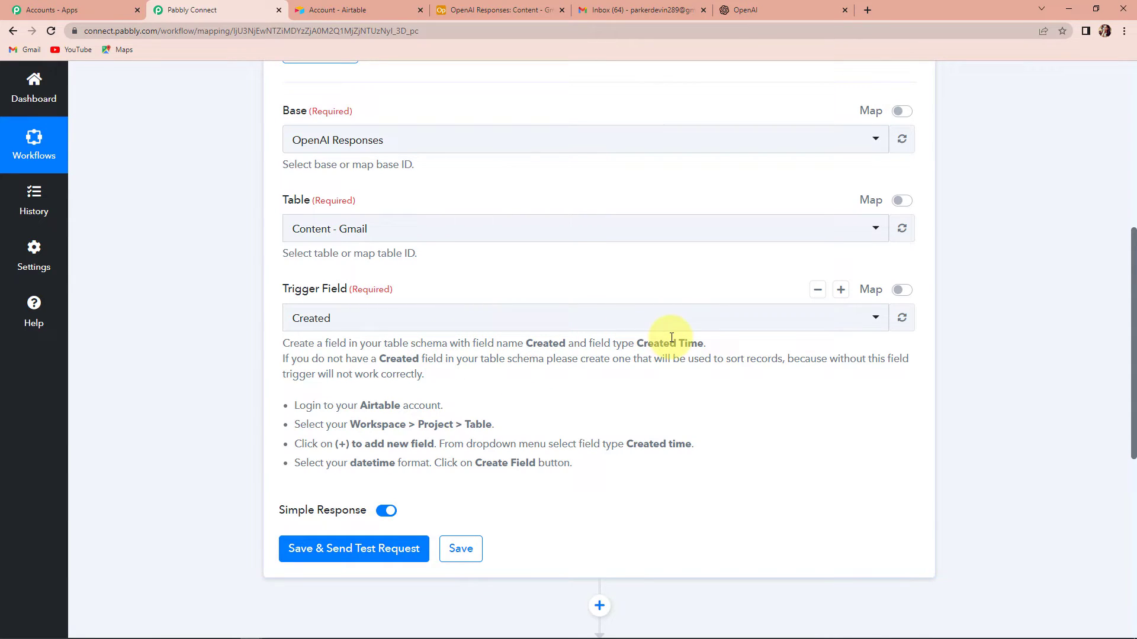
click(379, 556)
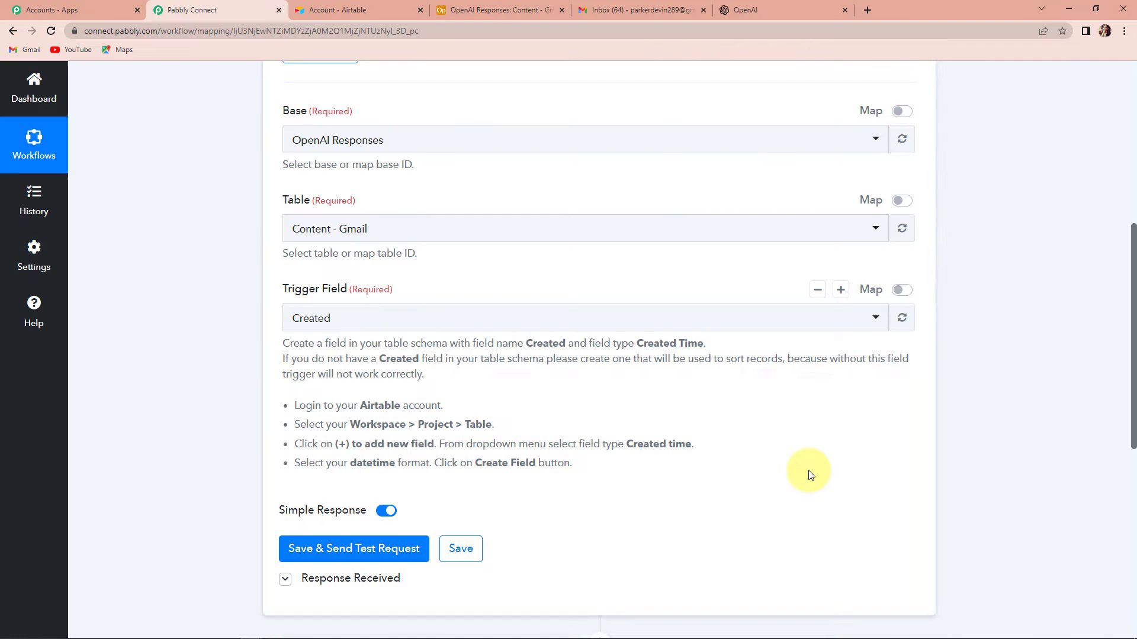
Step: Examine the subject line and created time values in the received Airtable trigger response
scroll(808, 472, down, 7)
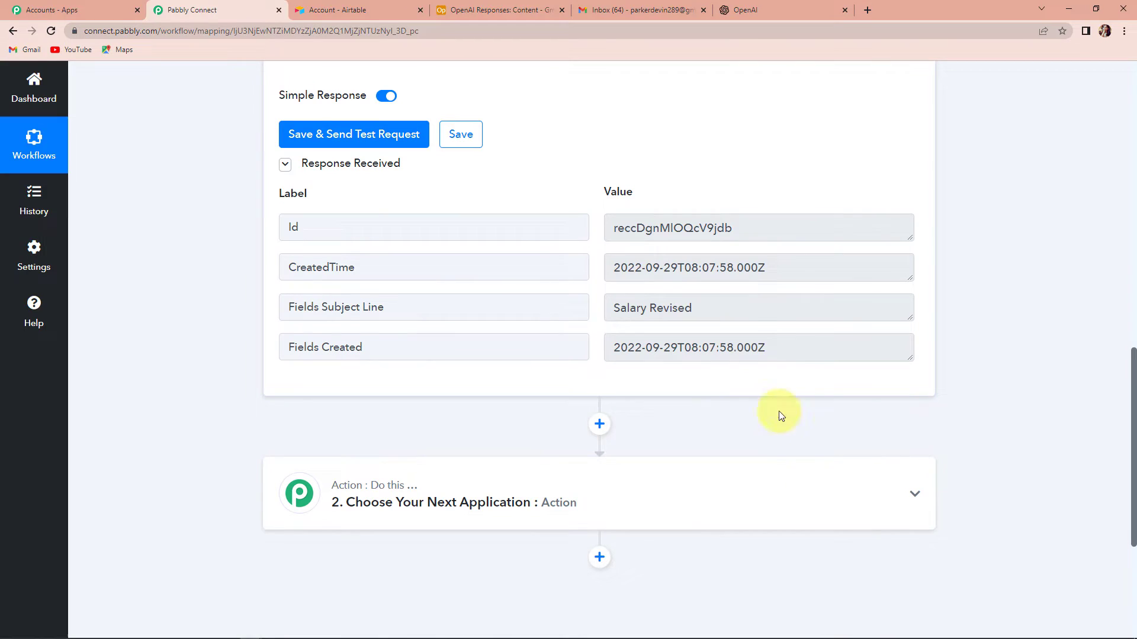
drag(606, 307, 759, 306)
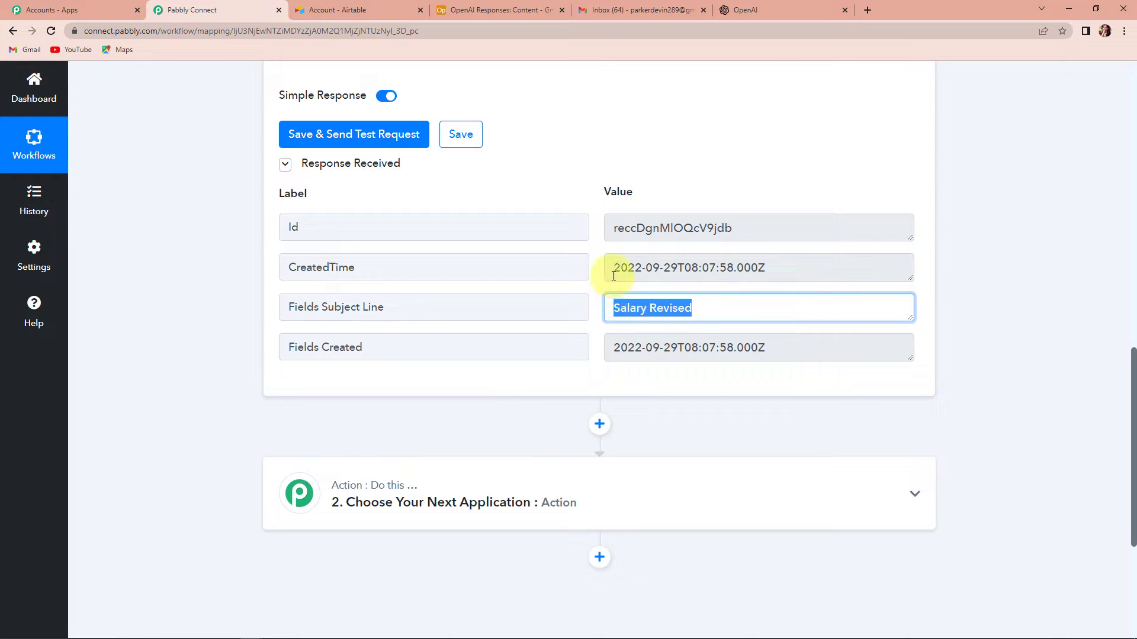
click(651, 267)
triple_click(652, 268)
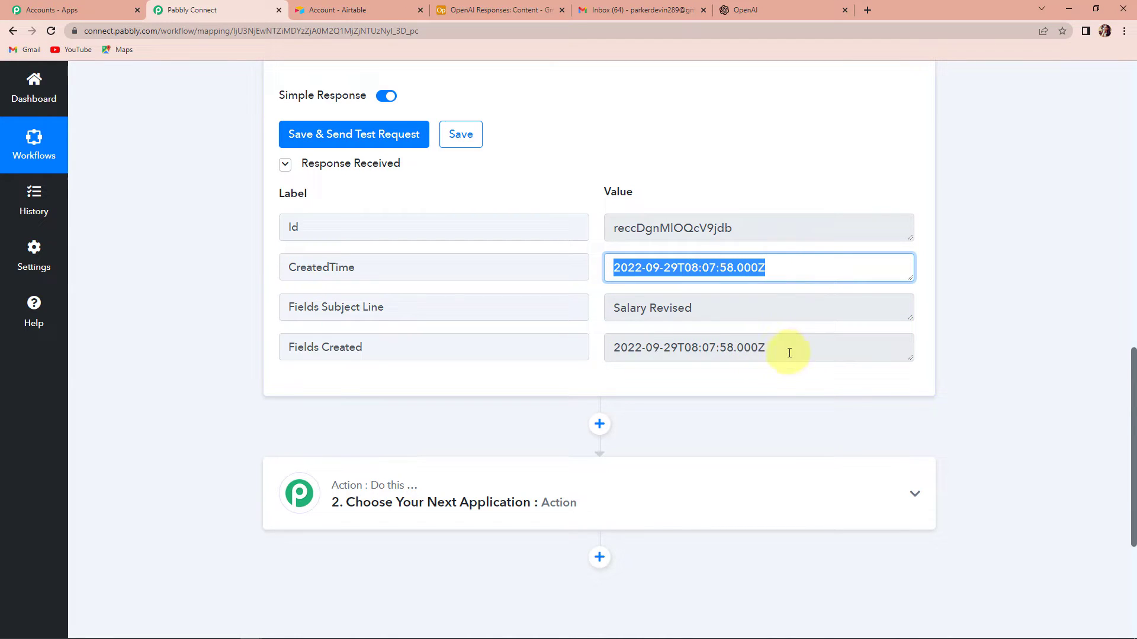
scroll(1060, 354, down, 2)
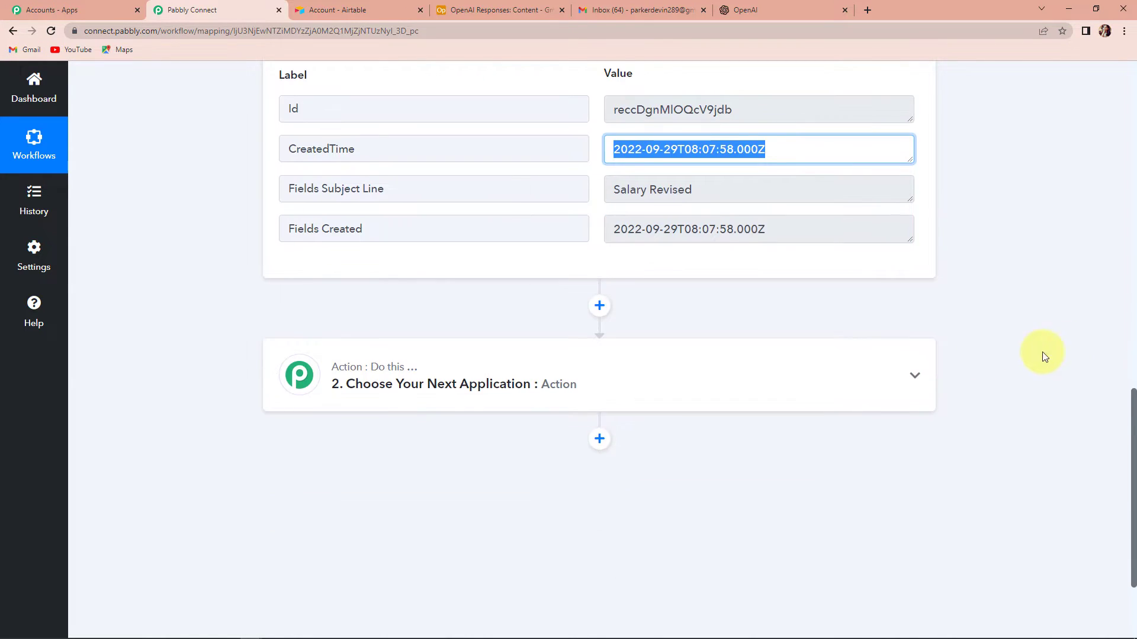
drag(618, 188, 727, 190)
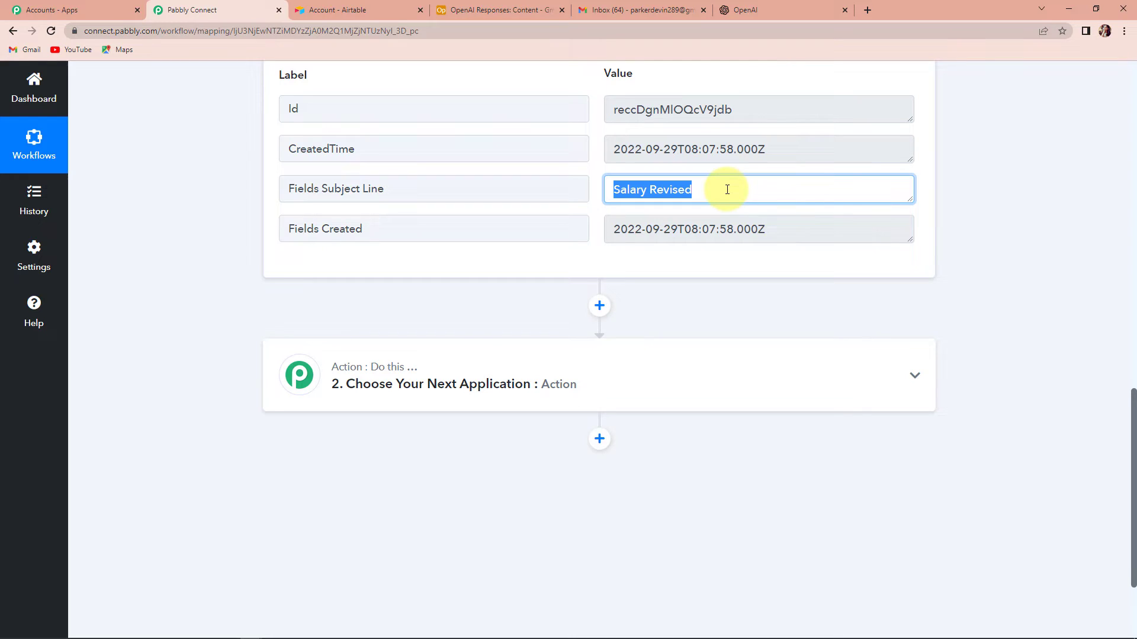
Step: Set OpenAI as the workflow's action application with Generate Content as the action event
click(393, 383)
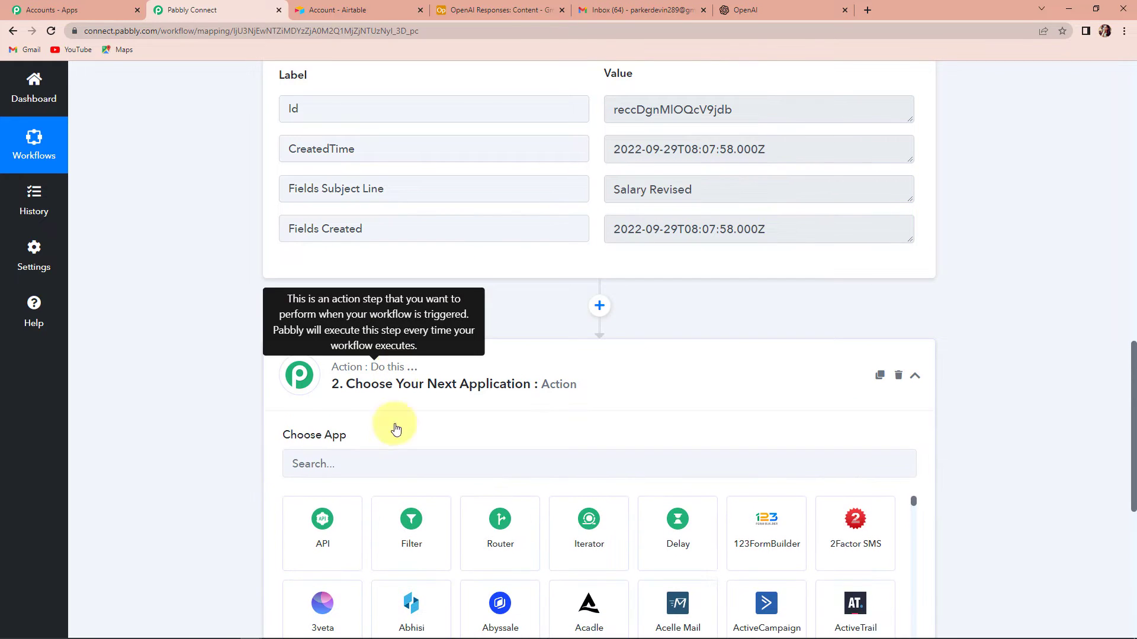
click(390, 465)
text(open)
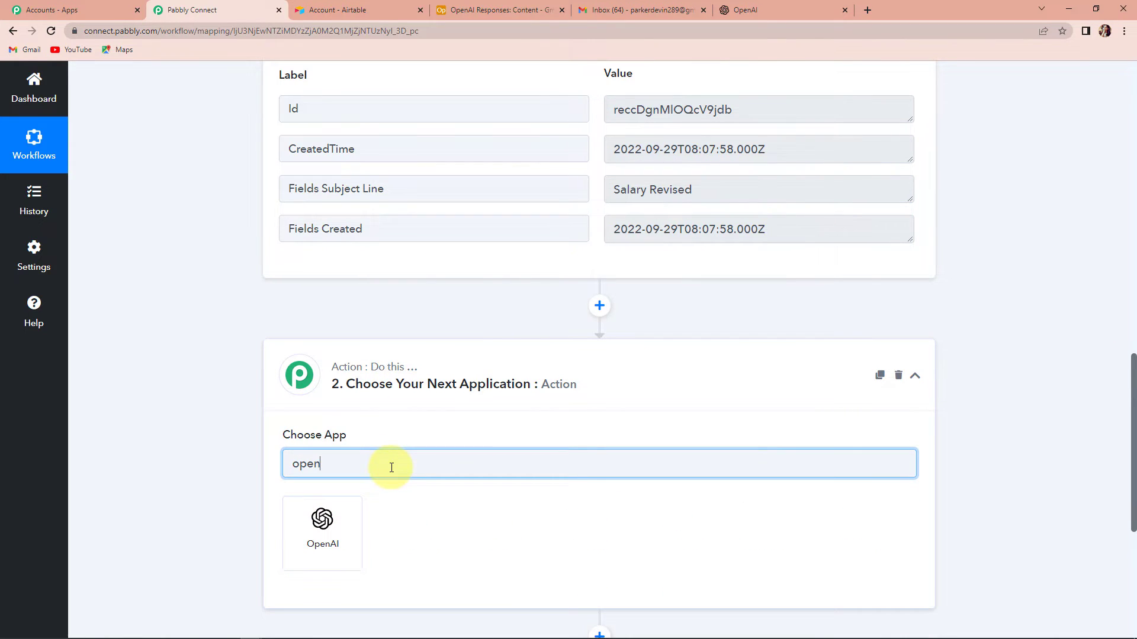
click(333, 519)
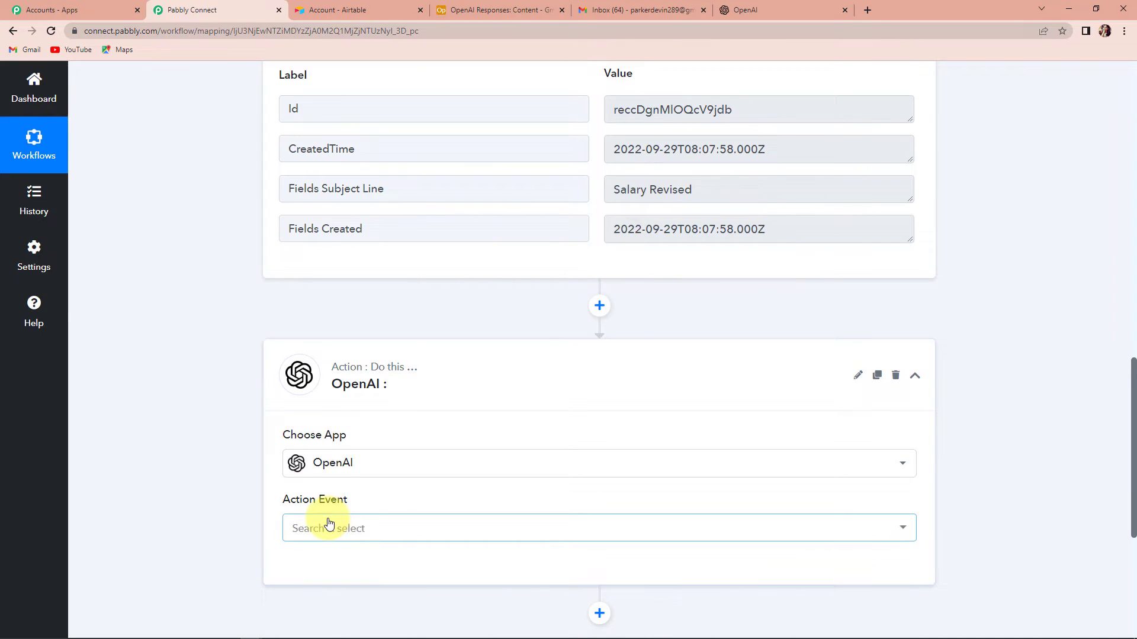
click(329, 523)
click(325, 491)
Step: Start adding a new OpenAI connection for the action and copy the first secret key from the OpenAI API keys page
click(315, 570)
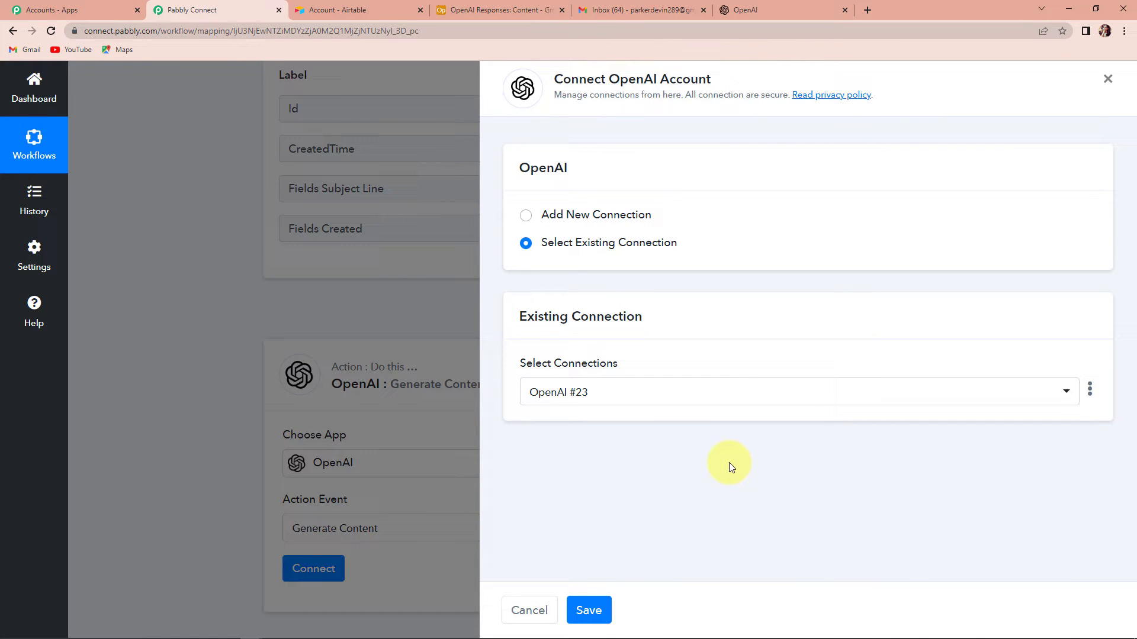
click(526, 218)
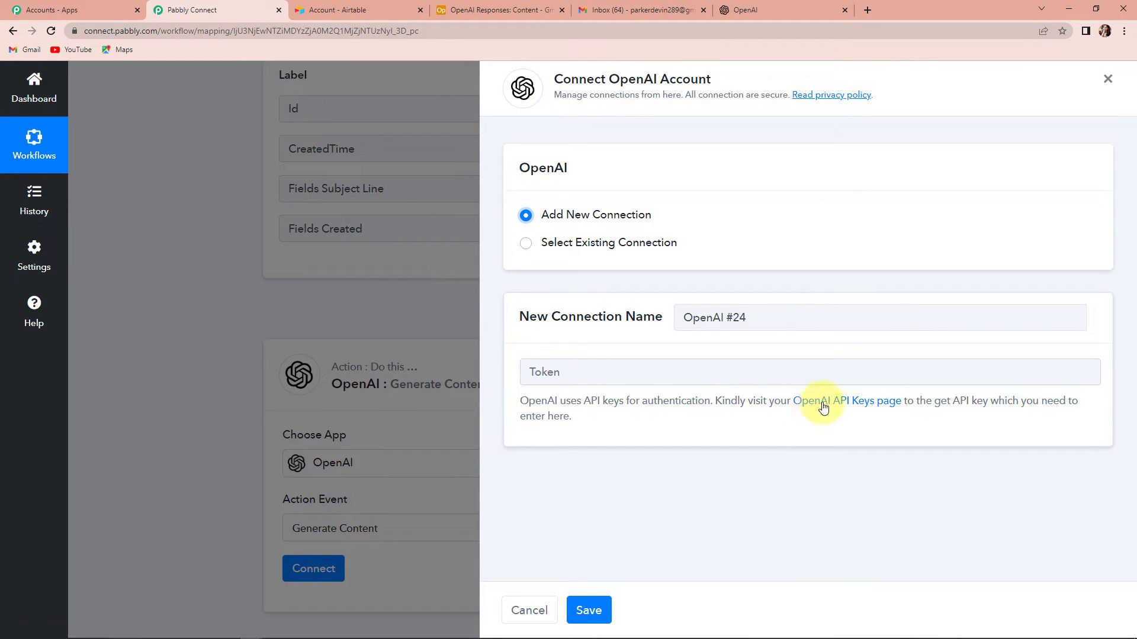
click(876, 404)
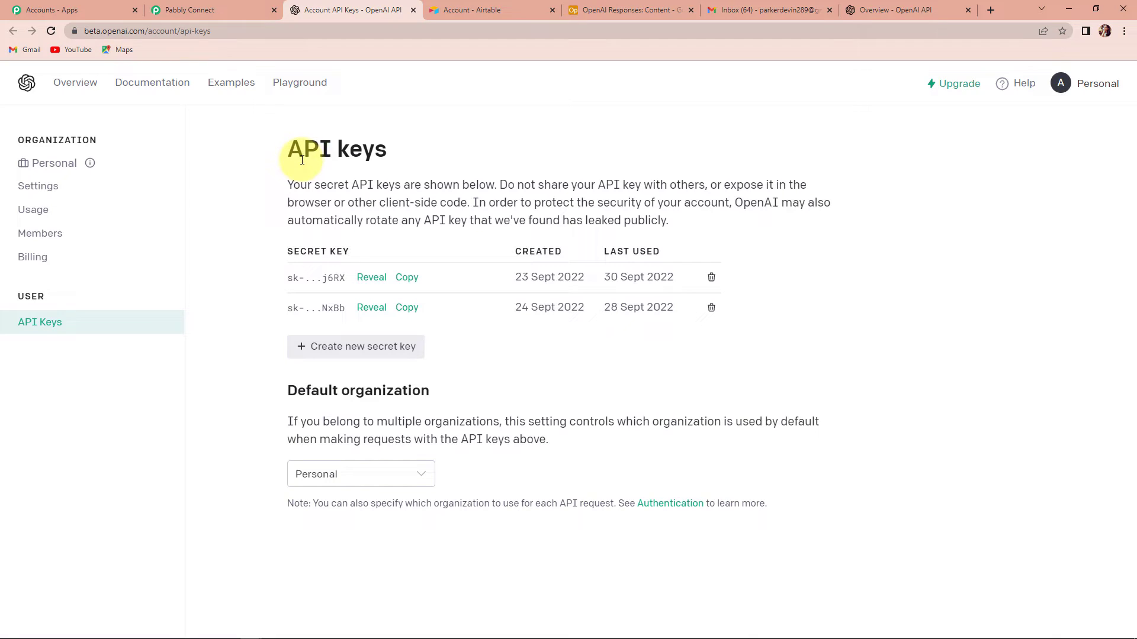
click(407, 277)
Step: Return to Pabbly Connect, paste the OpenAI API key as the token of the new connection and save it
click(225, 10)
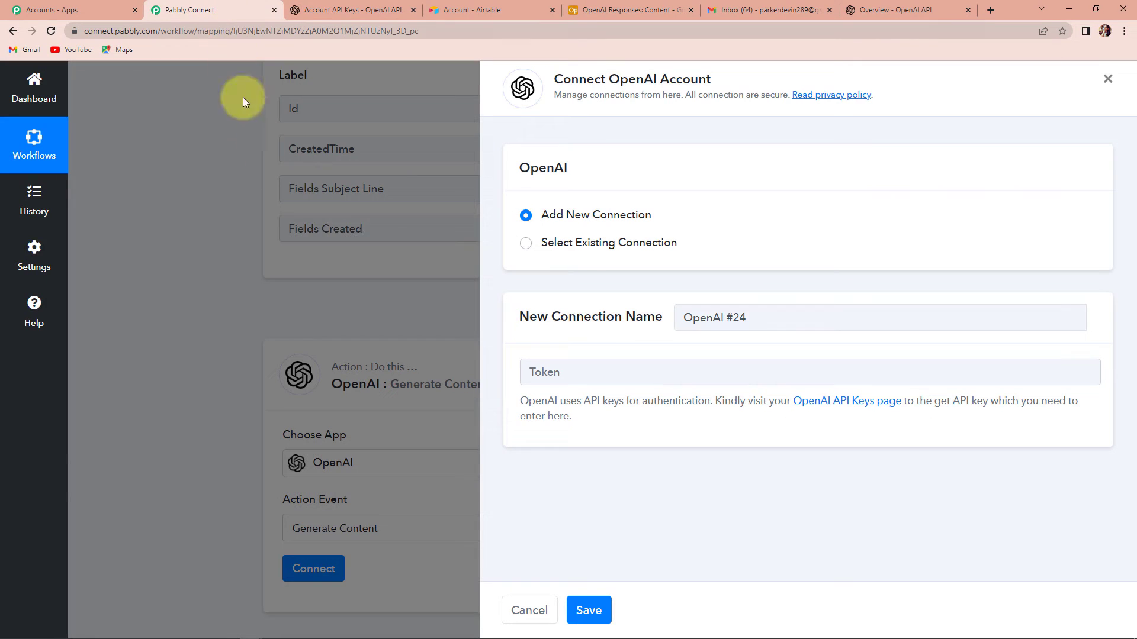
click(593, 368)
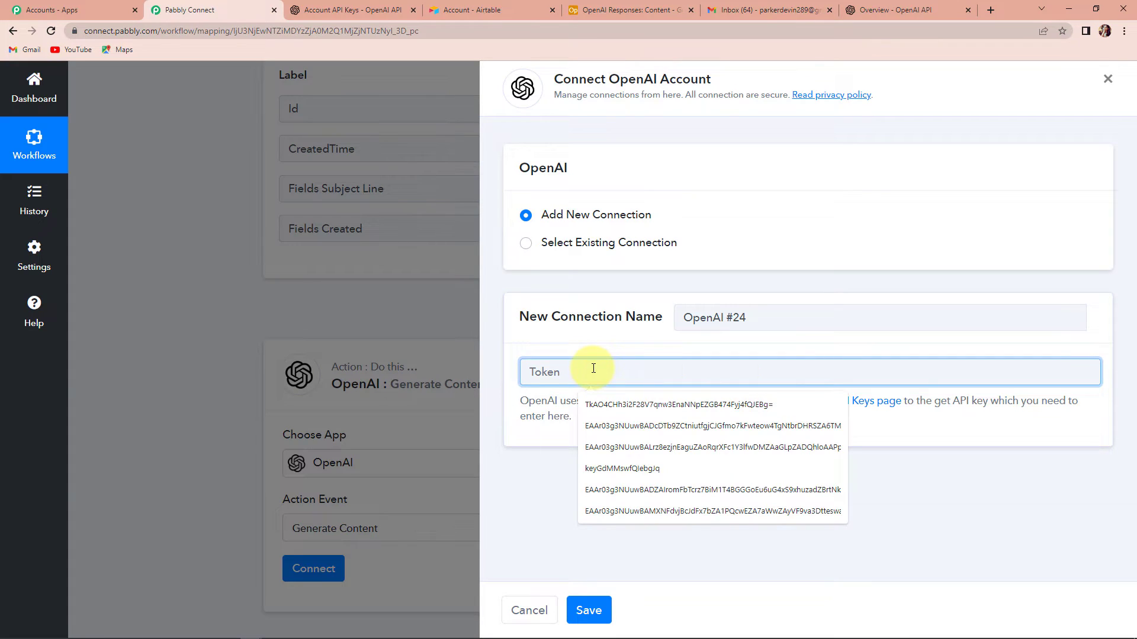
key(ctrl+v)
click(592, 610)
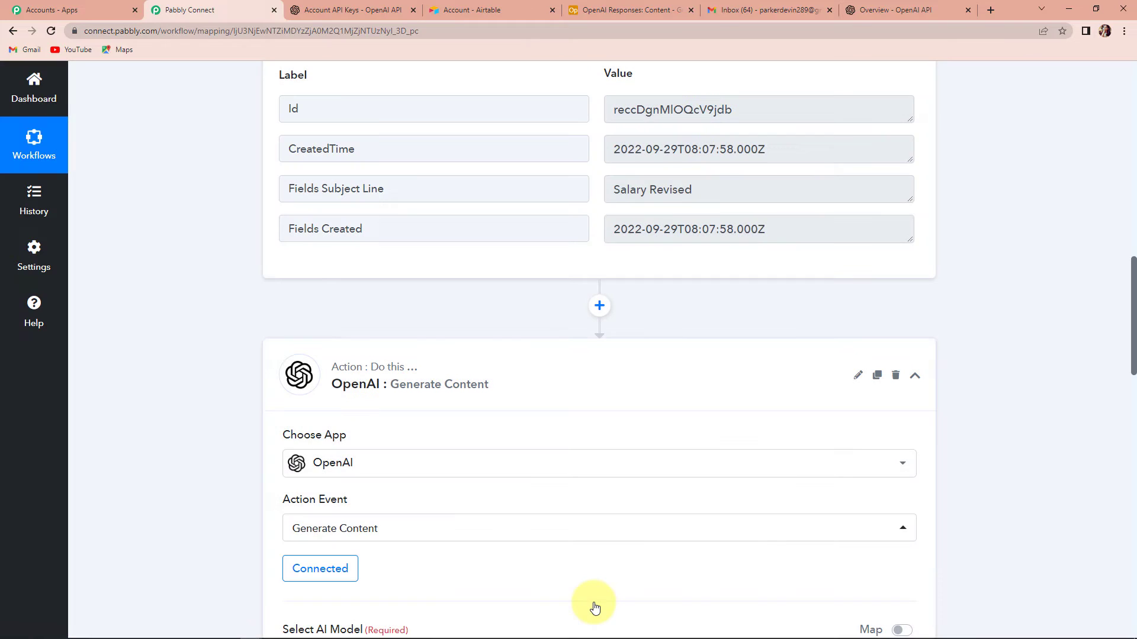
scroll(590, 560, down, 2)
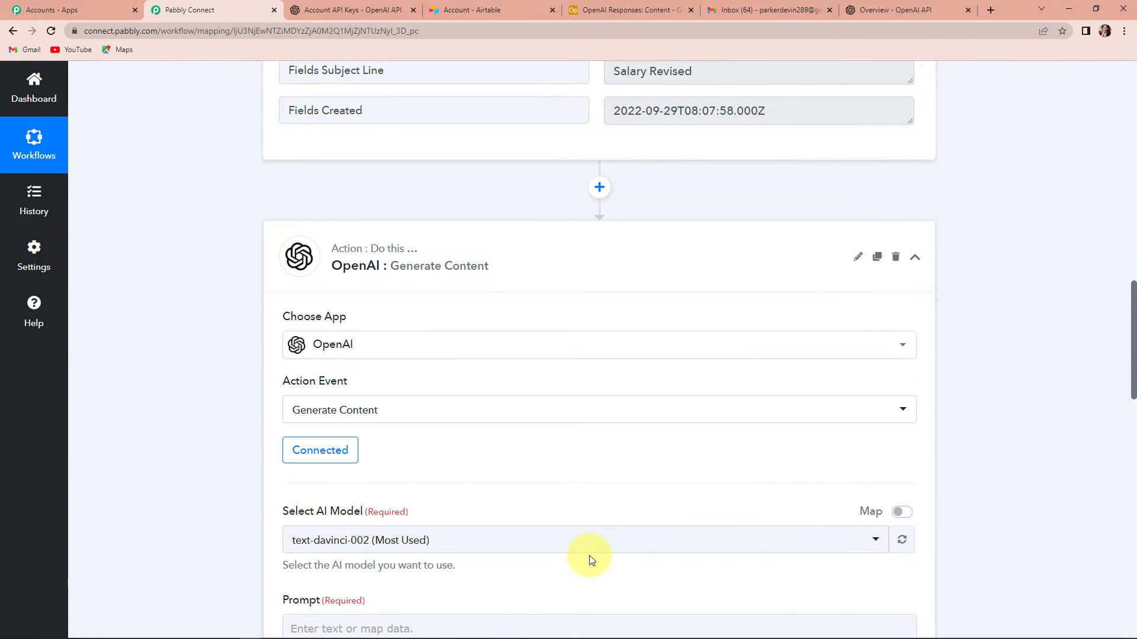
scroll(590, 532, down, 5)
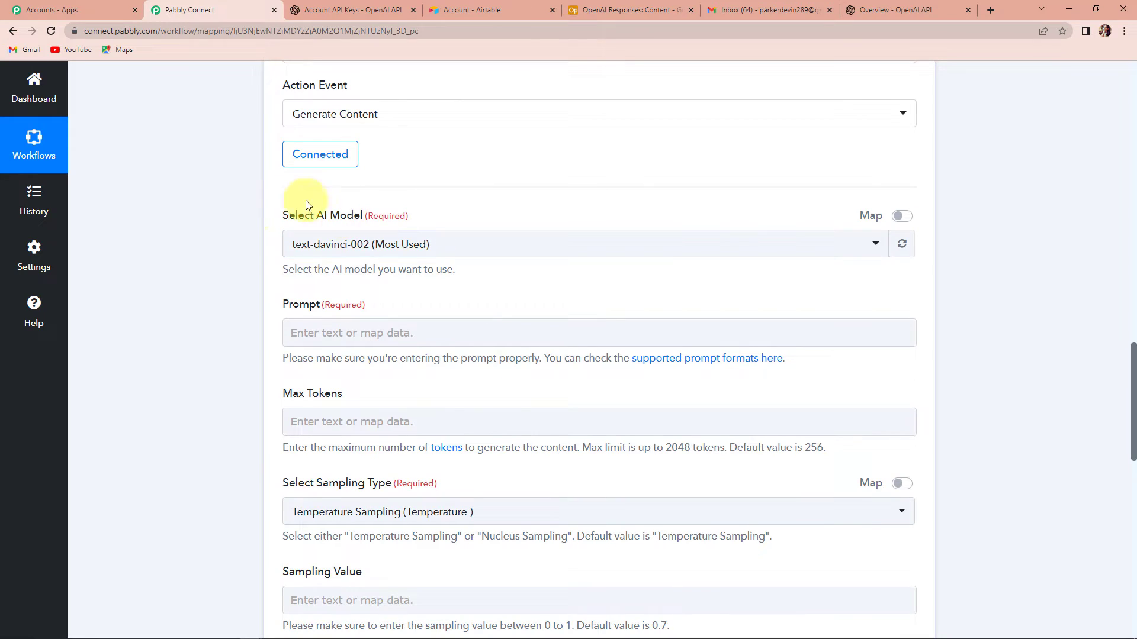
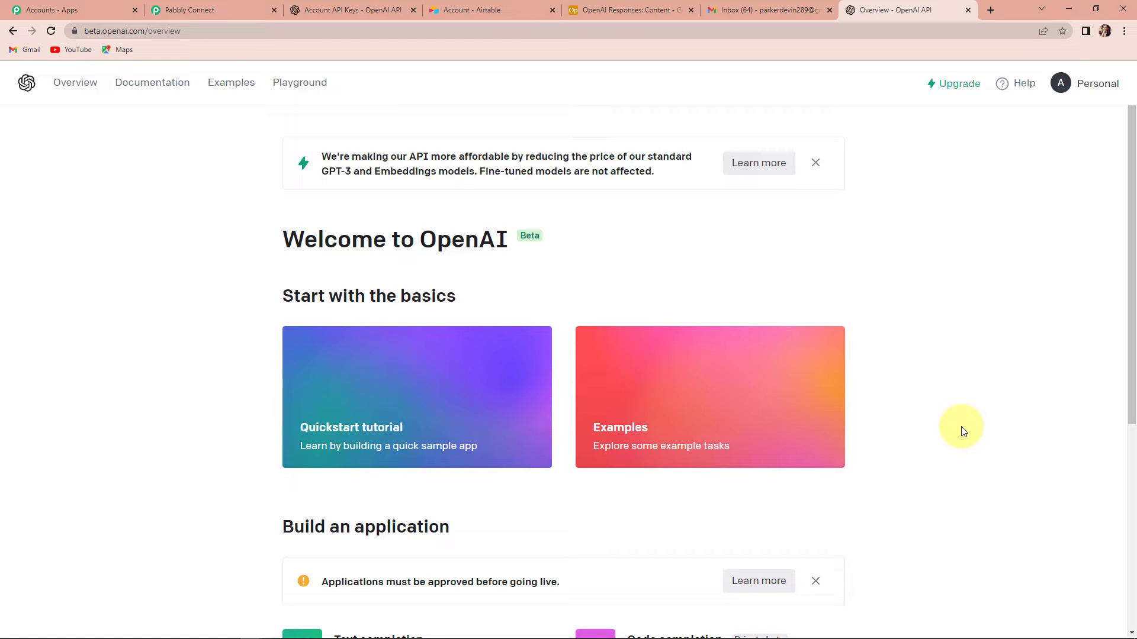
Step: Open the OpenAI Playground and submit the prompt "Write a blog on the title:" followed by a new line "Title: Life is beautiful"
click(290, 83)
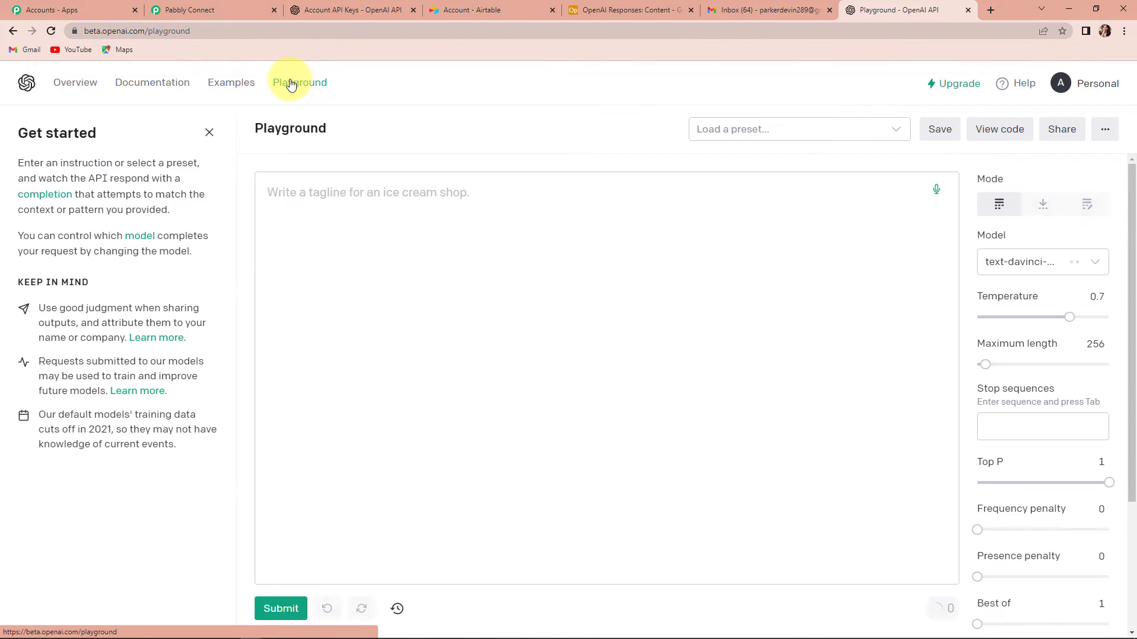
click(302, 197)
text(Wri)
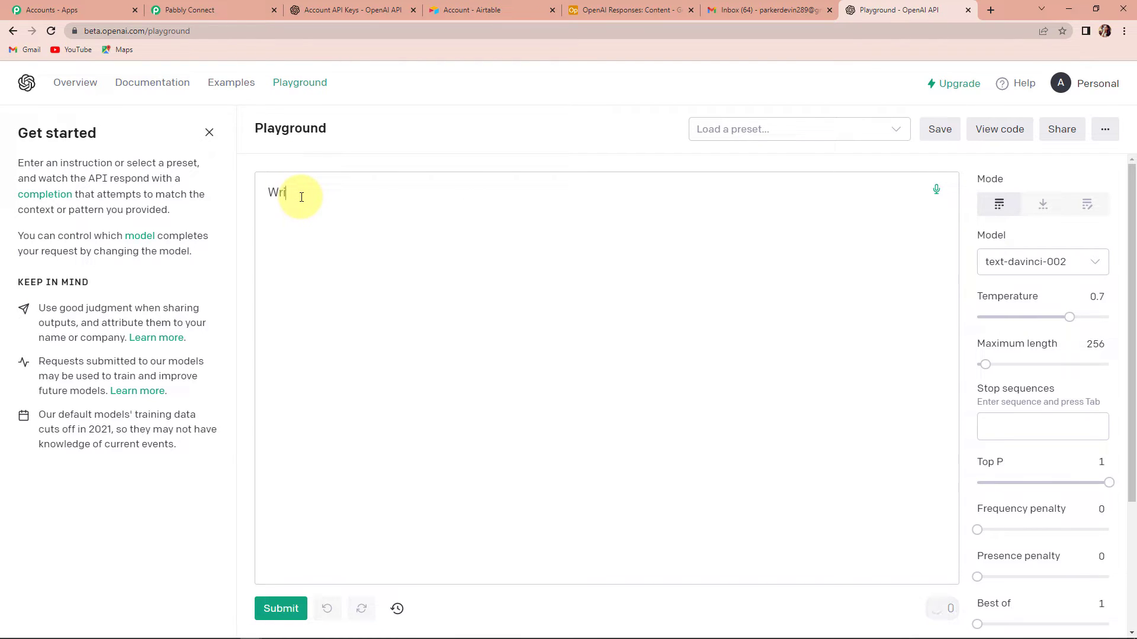
text(te a blog on the title:)
key(Return)
text(Title:)
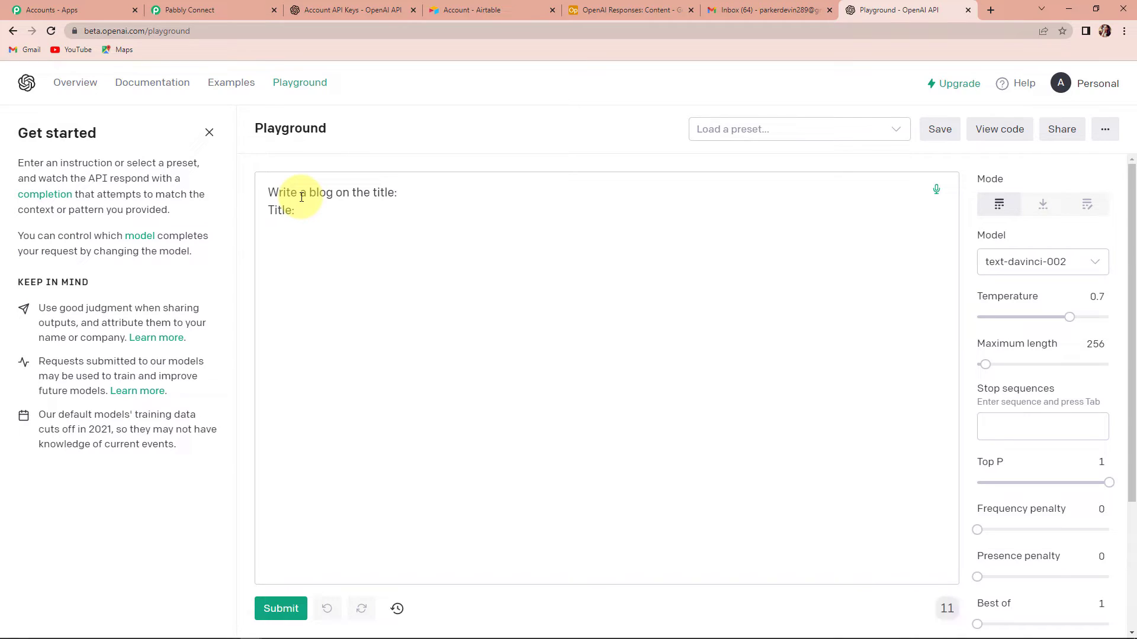
text( Life is bea)
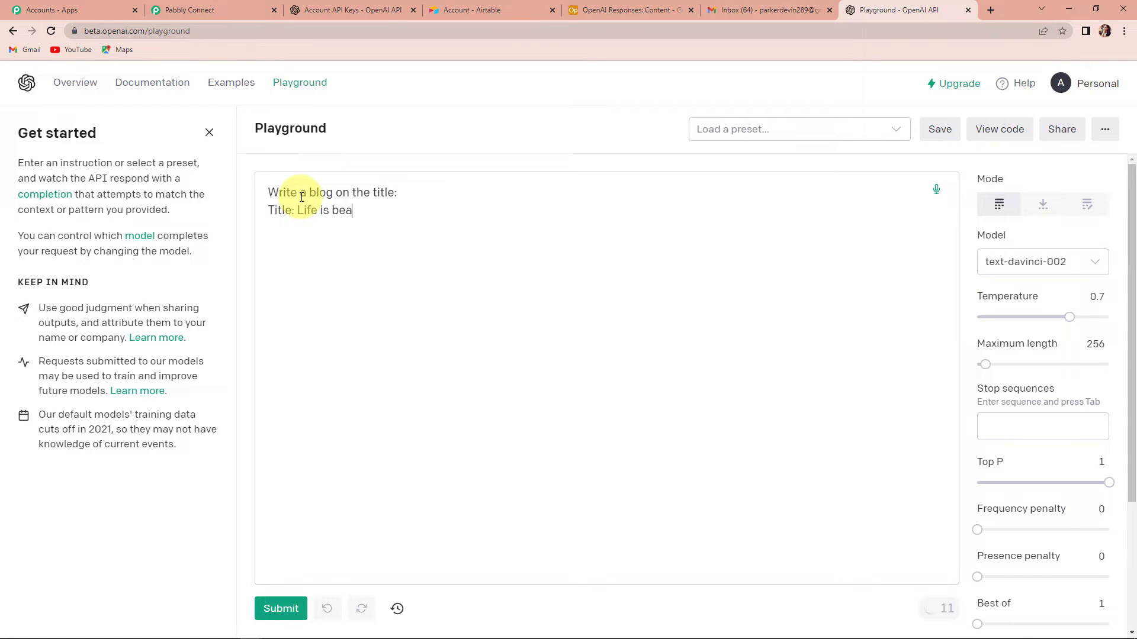
text(utiful)
click(289, 615)
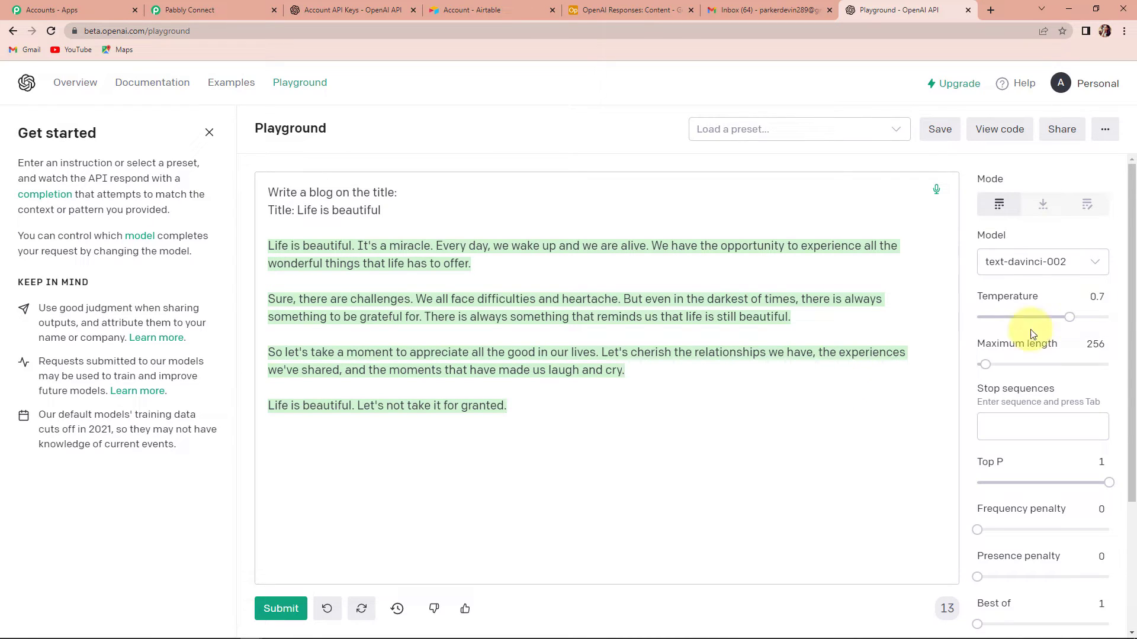
Step: Review the available Playground models and keep text-davinci-002 selected
mouse_move(998, 343)
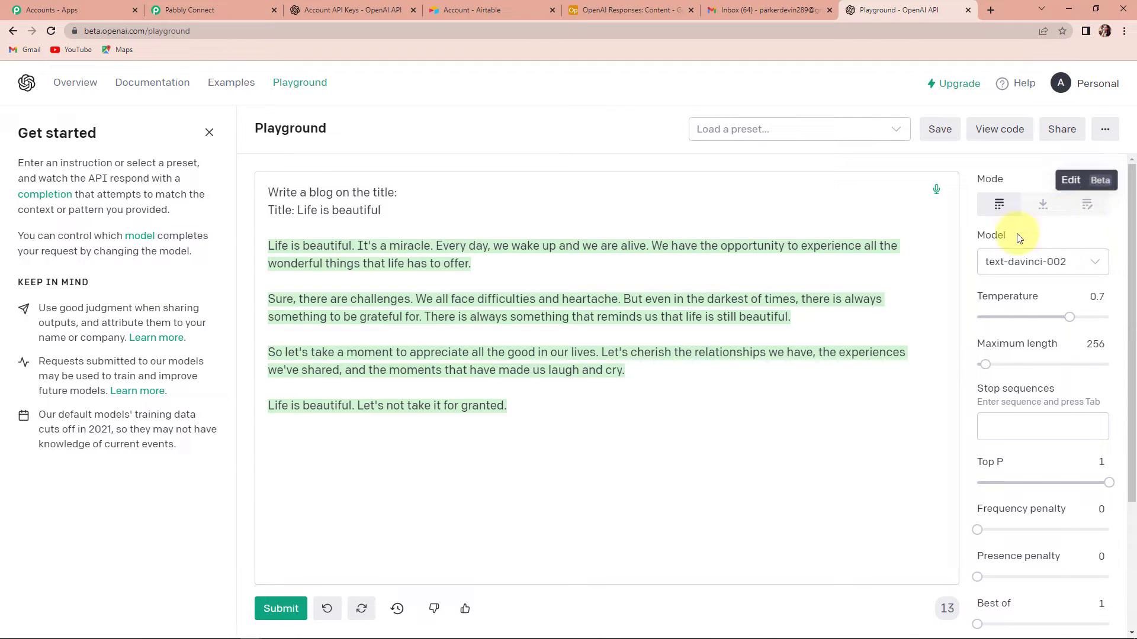
click(1072, 270)
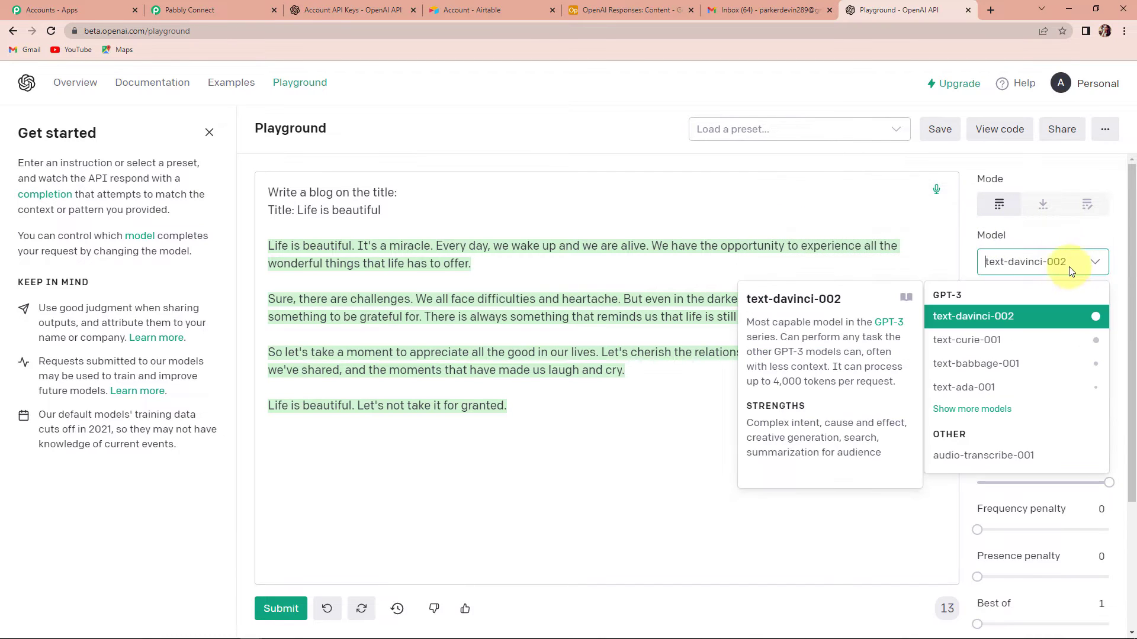
click(974, 318)
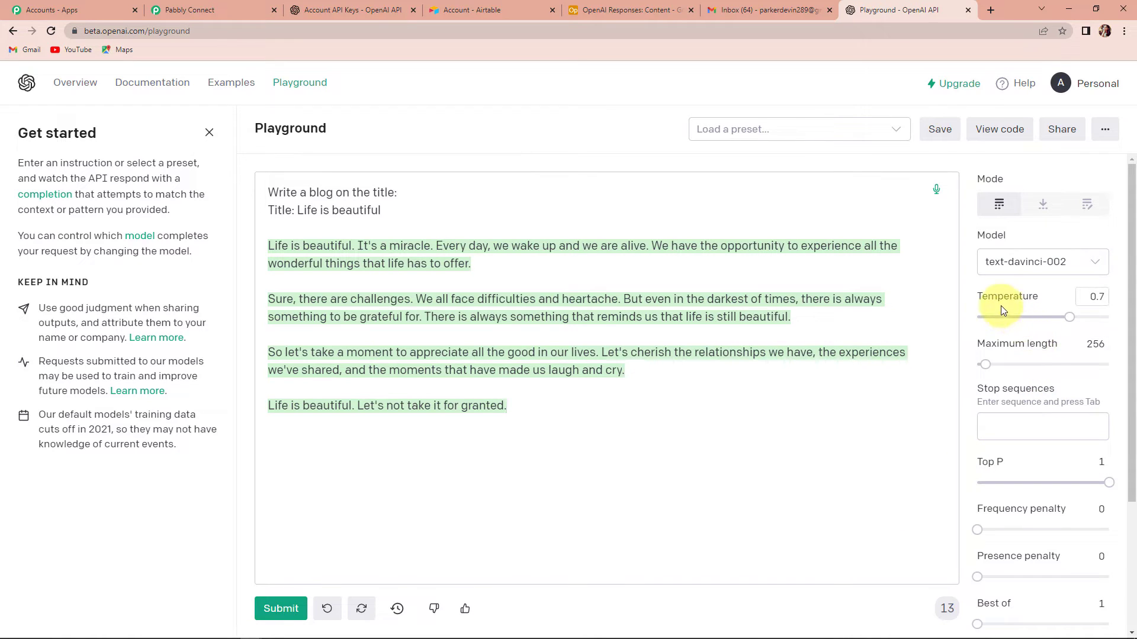
Step: Review the temperature and maximum length settings, and add "/##" as a stop sequence in the Playground
mouse_move(999, 298)
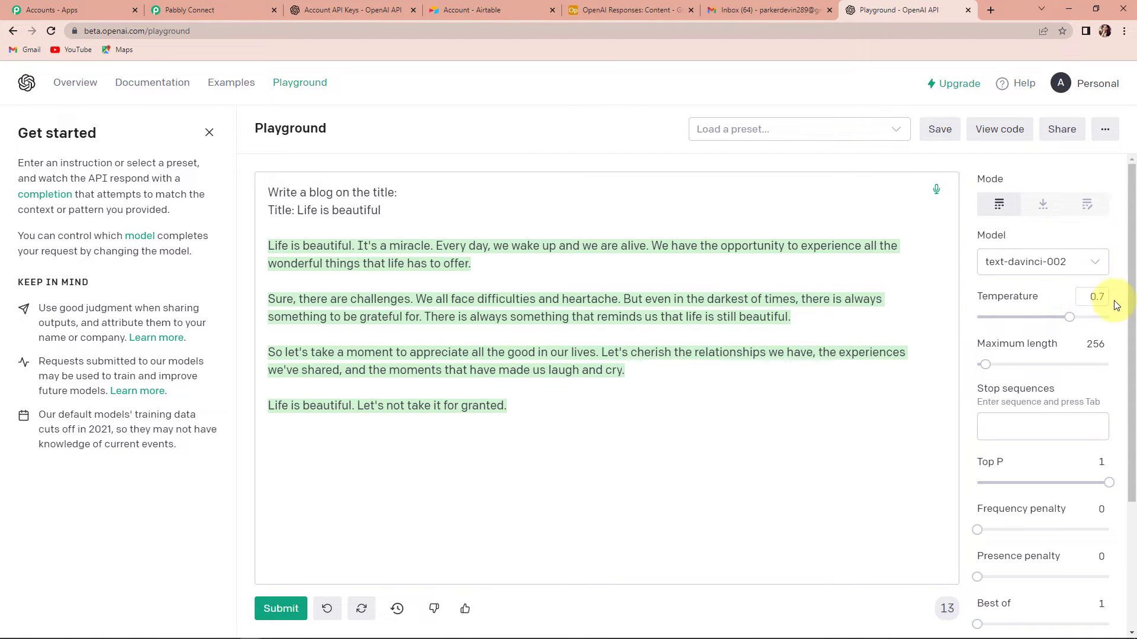
mouse_move(1036, 345)
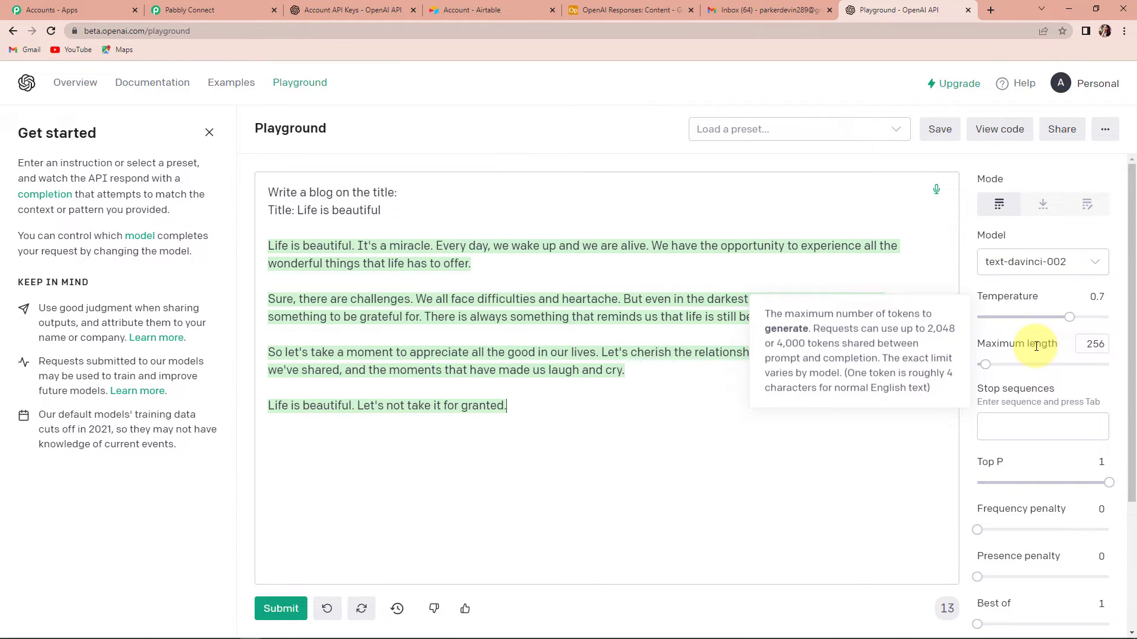
mouse_move(1031, 392)
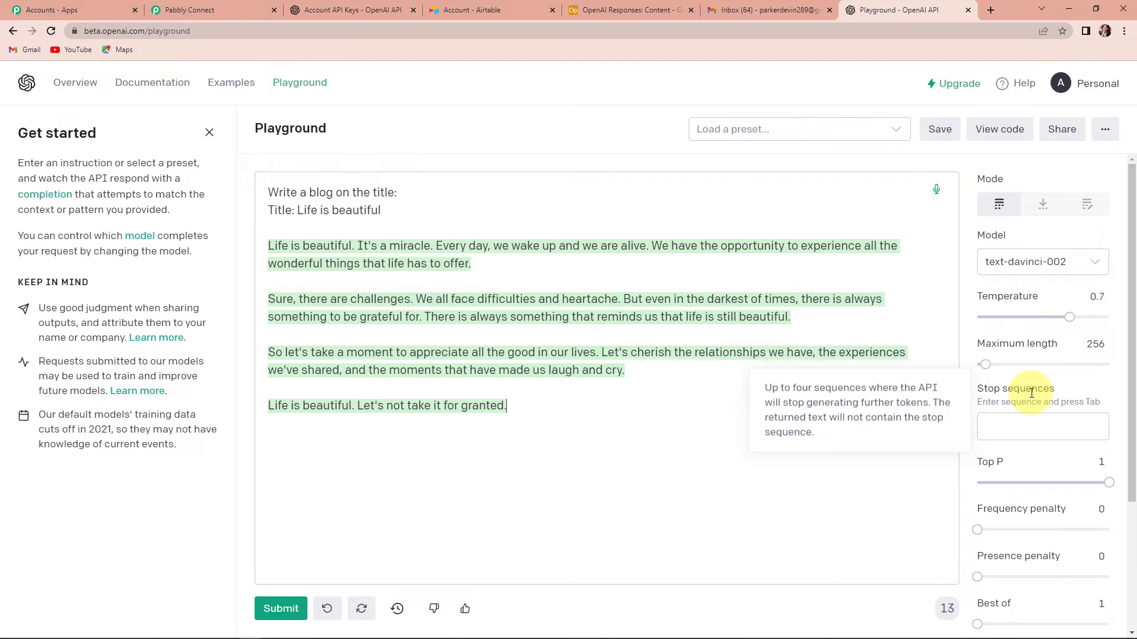
click(1037, 431)
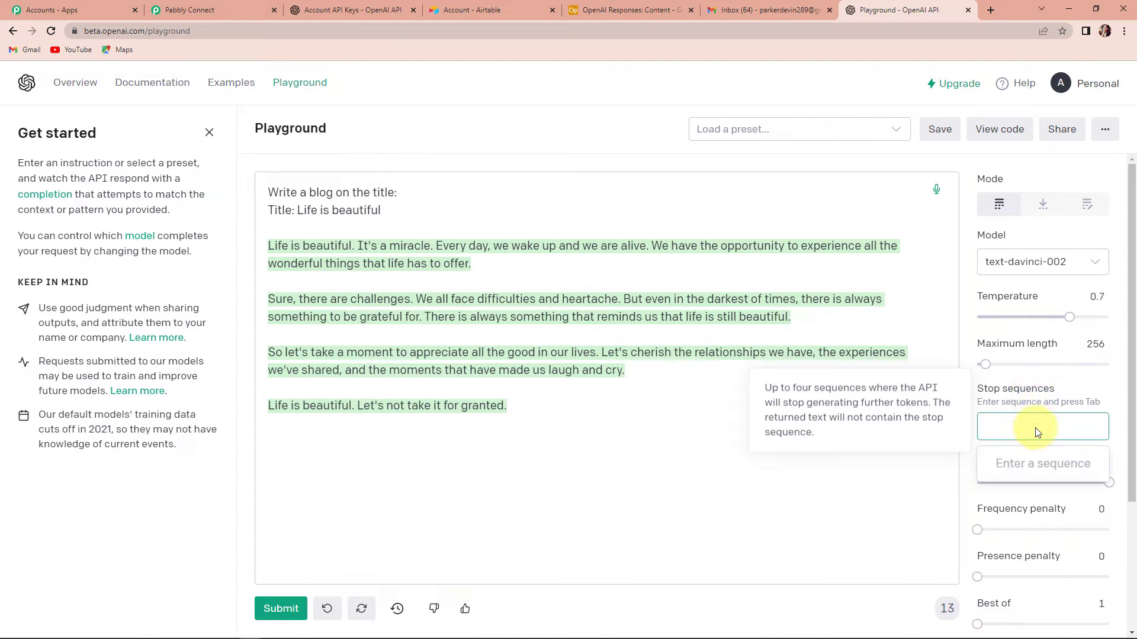
text(/)
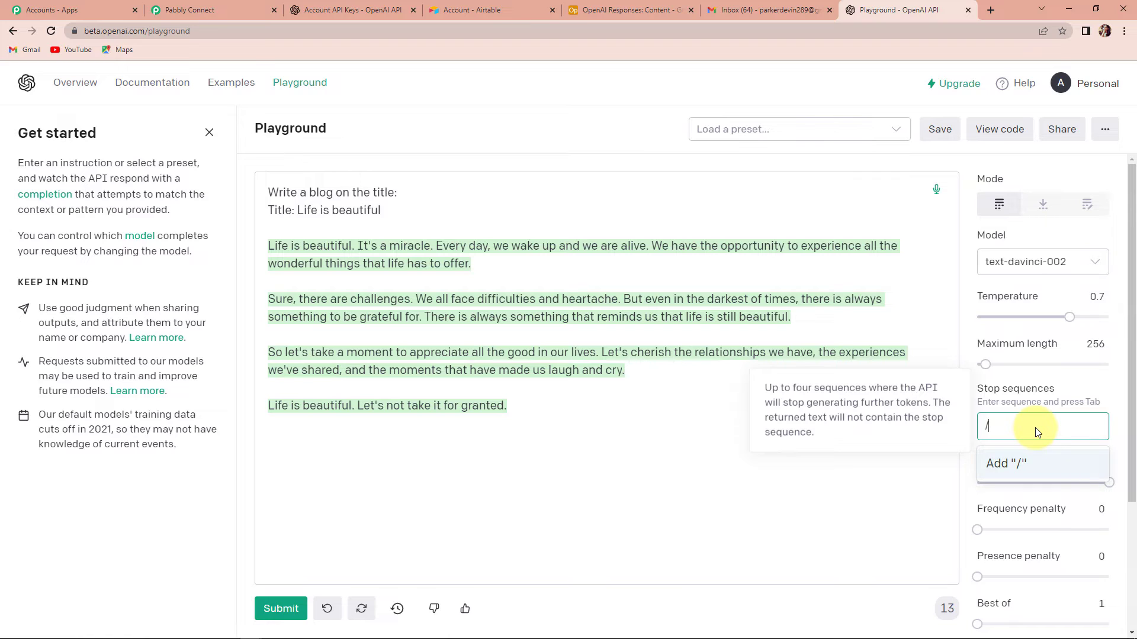
text(##)
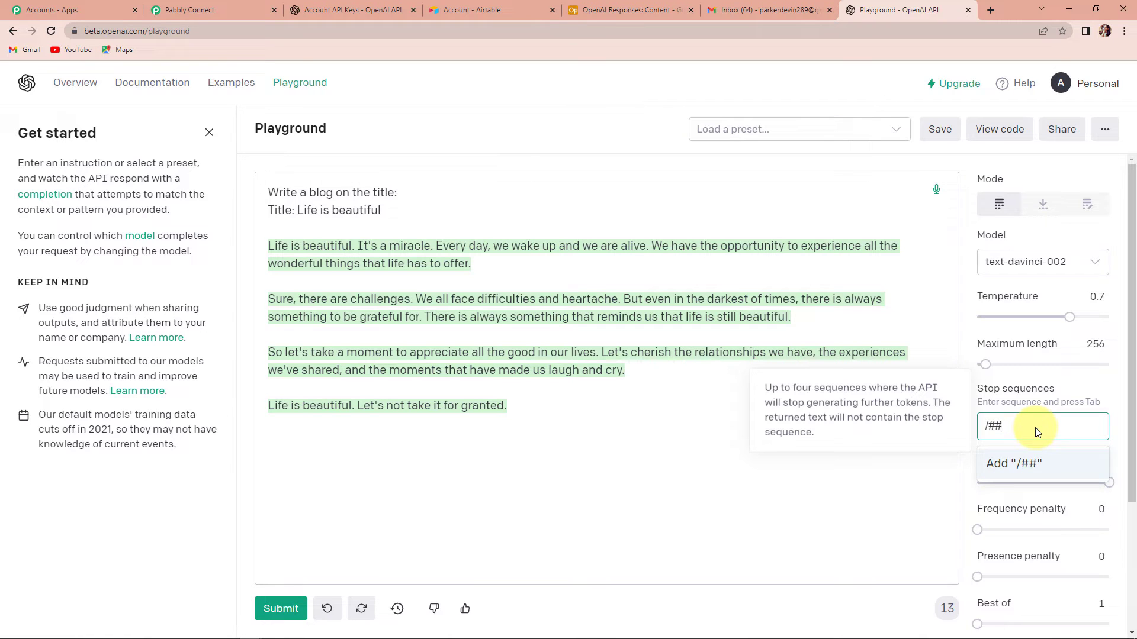
click(991, 465)
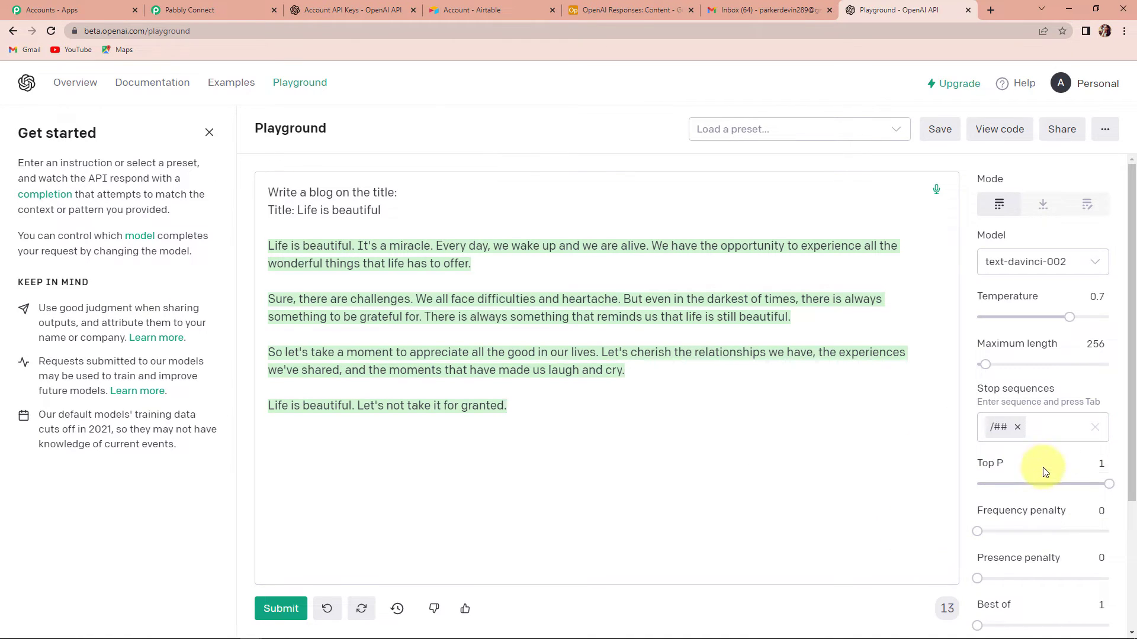
Step: Set the Playground's frequency penalty to 1, presence penalty to 1 and Best of to 3
scroll(1048, 474, down, 2)
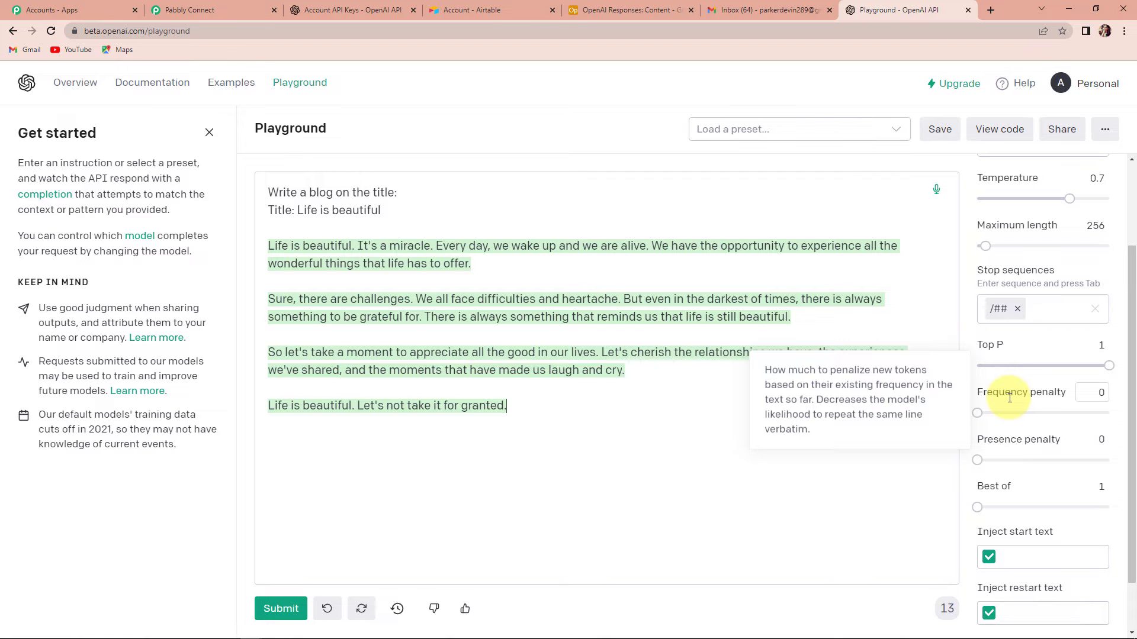
mouse_move(1023, 439)
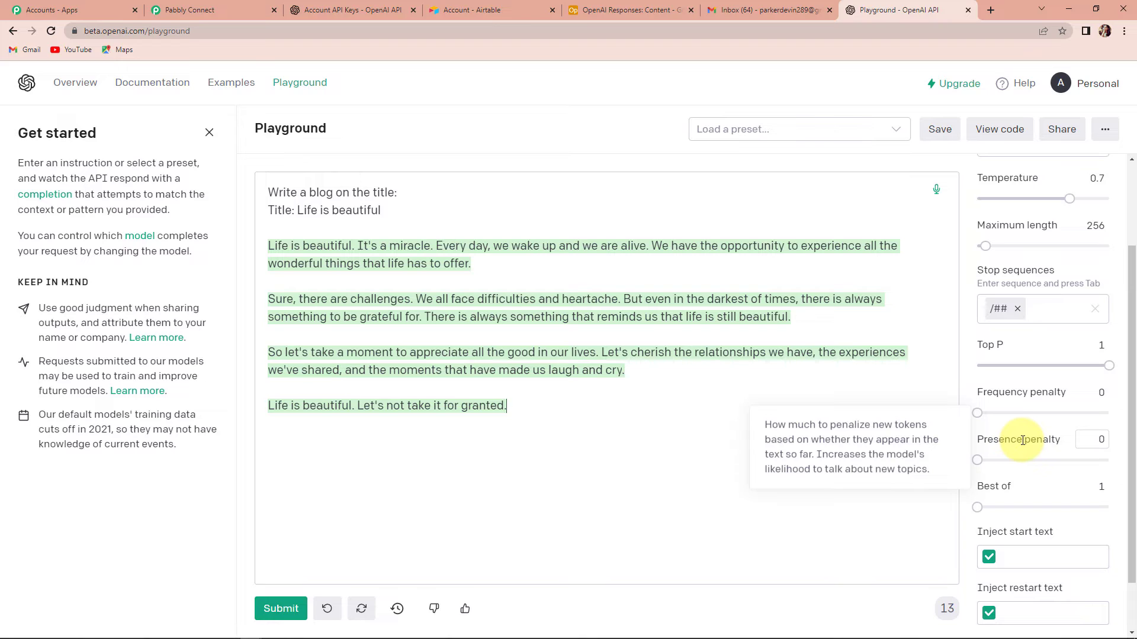
click(1099, 394)
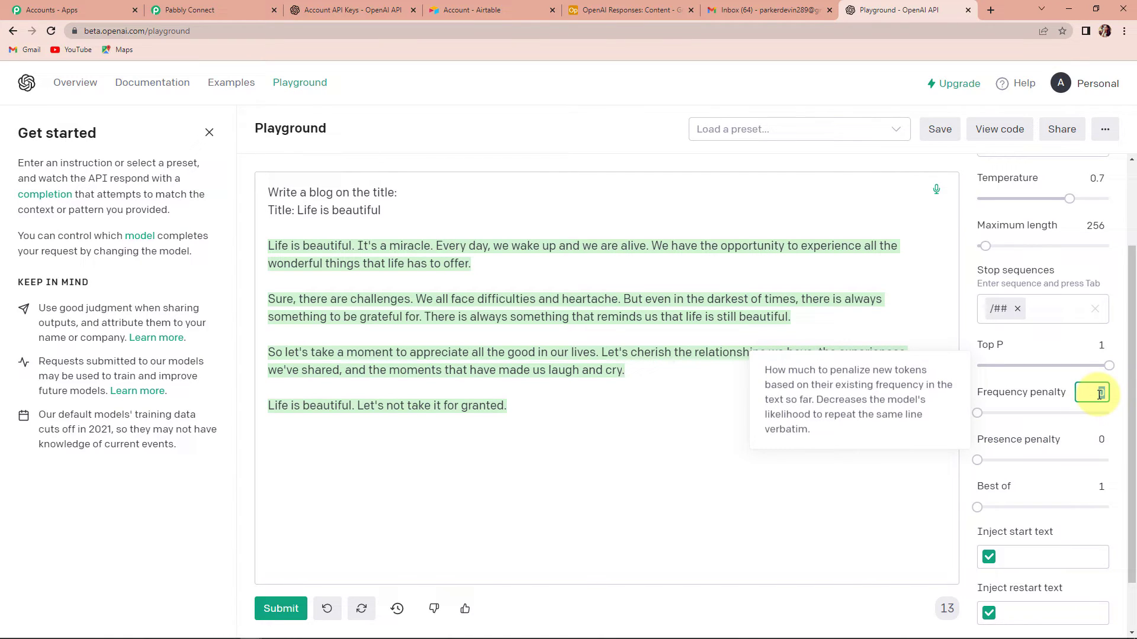
text(1)
click(1101, 438)
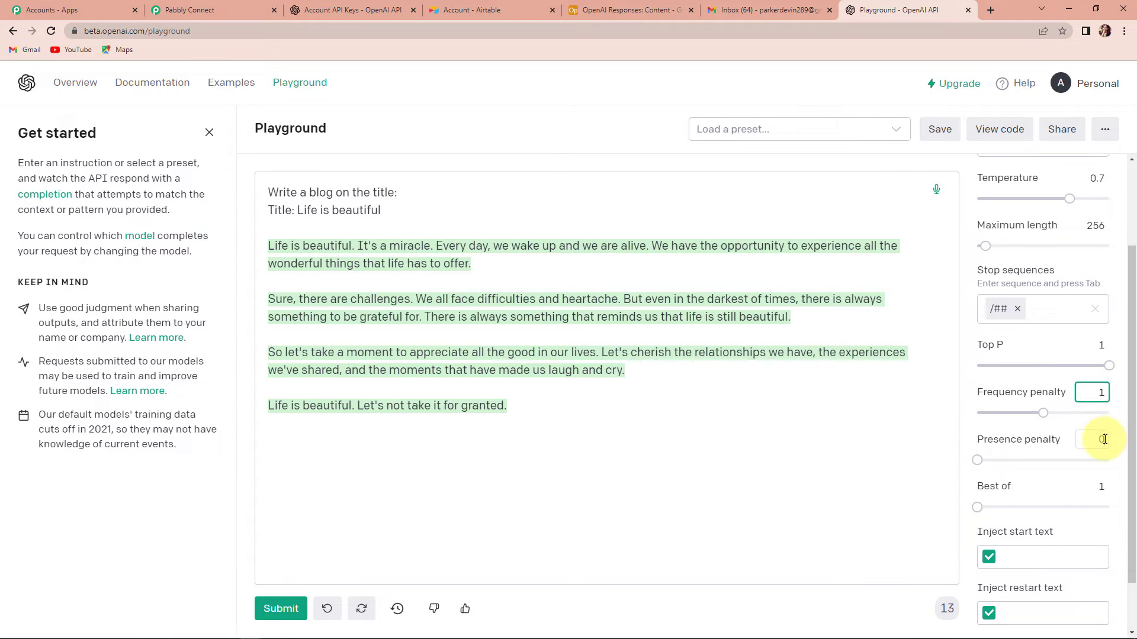
text(1)
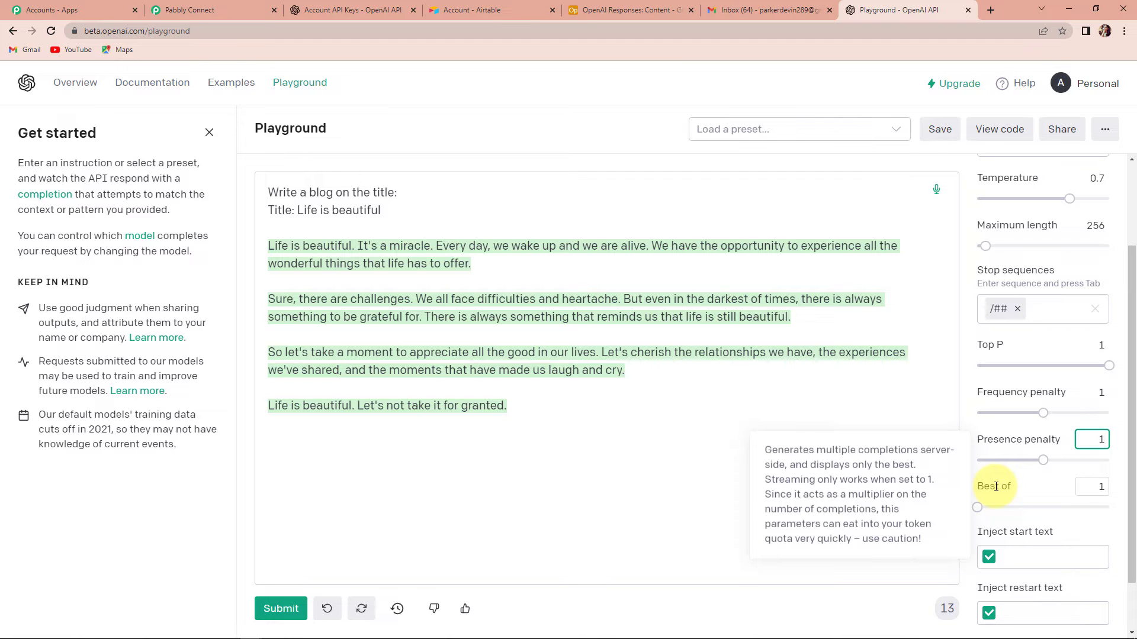
double_click(1101, 486)
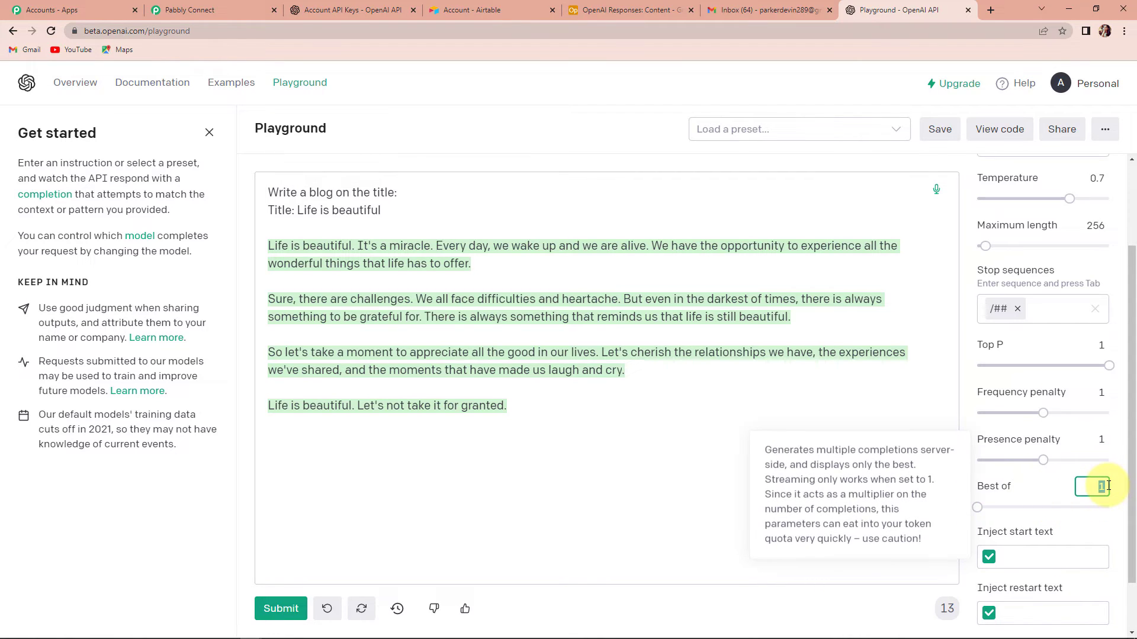
text(3)
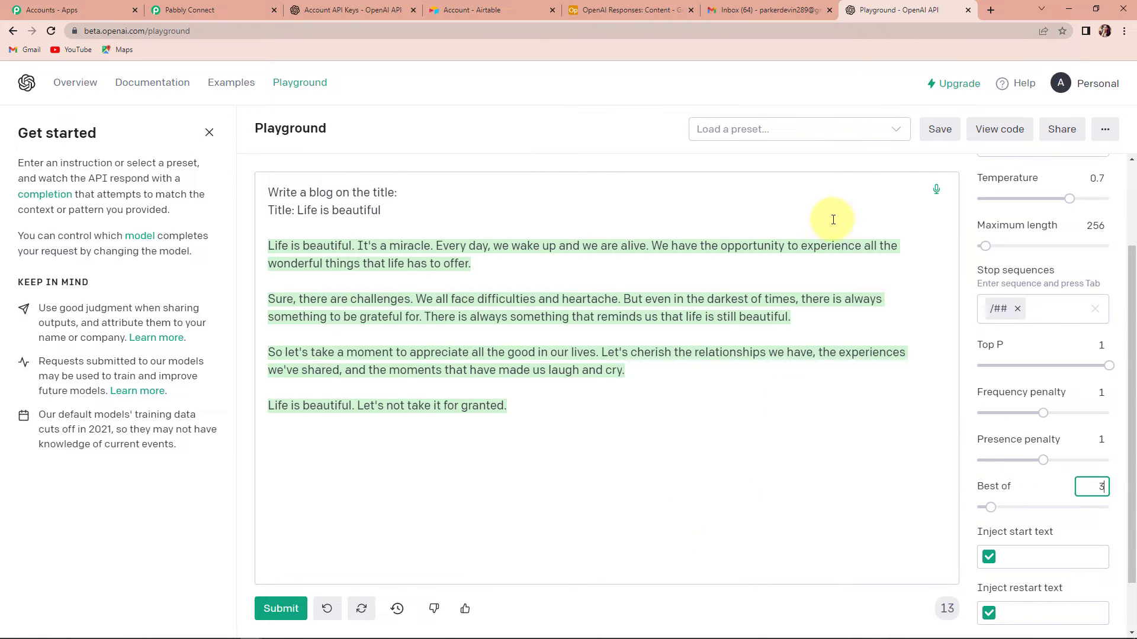
Step: View the generated Python code for the prompt and compare its prompt line with the two-line Playground prompt
click(987, 139)
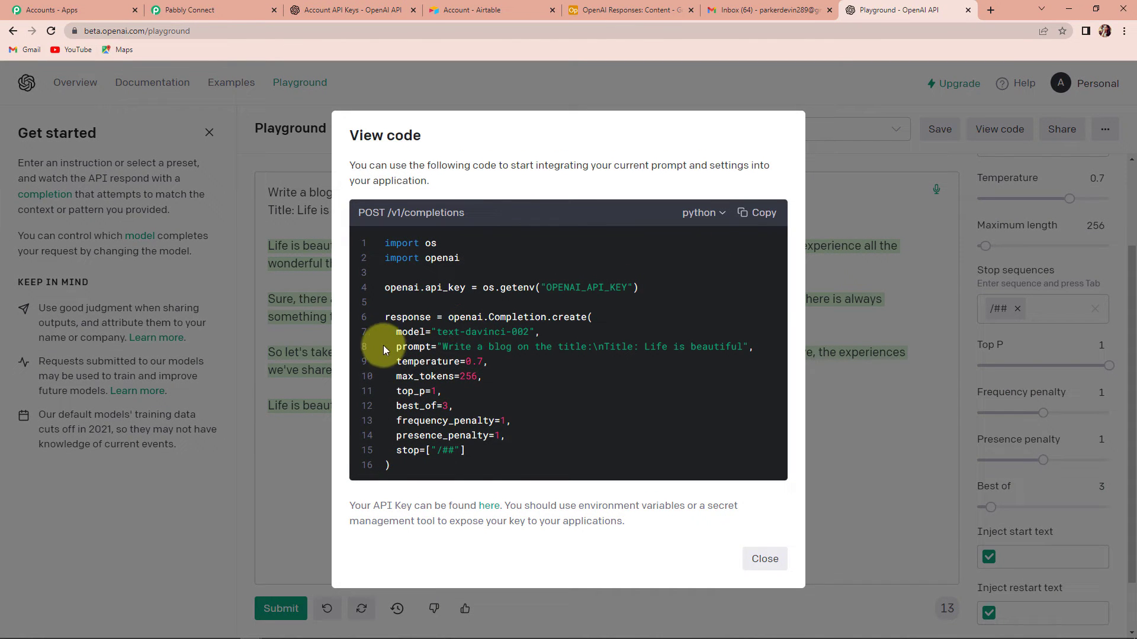
drag(390, 347, 761, 355)
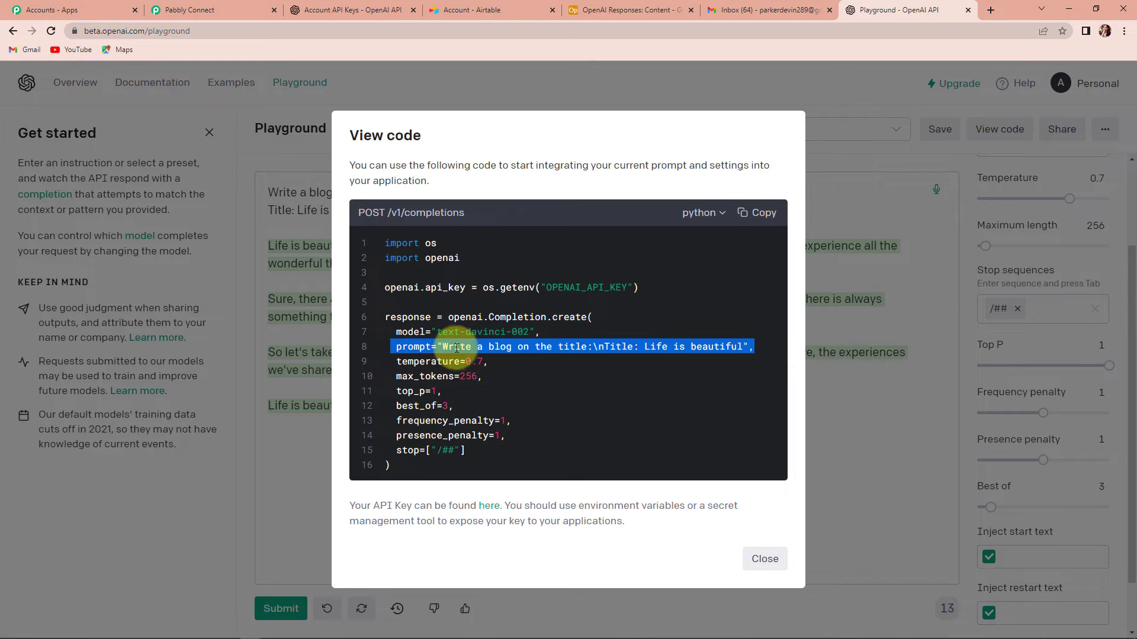
click(852, 175)
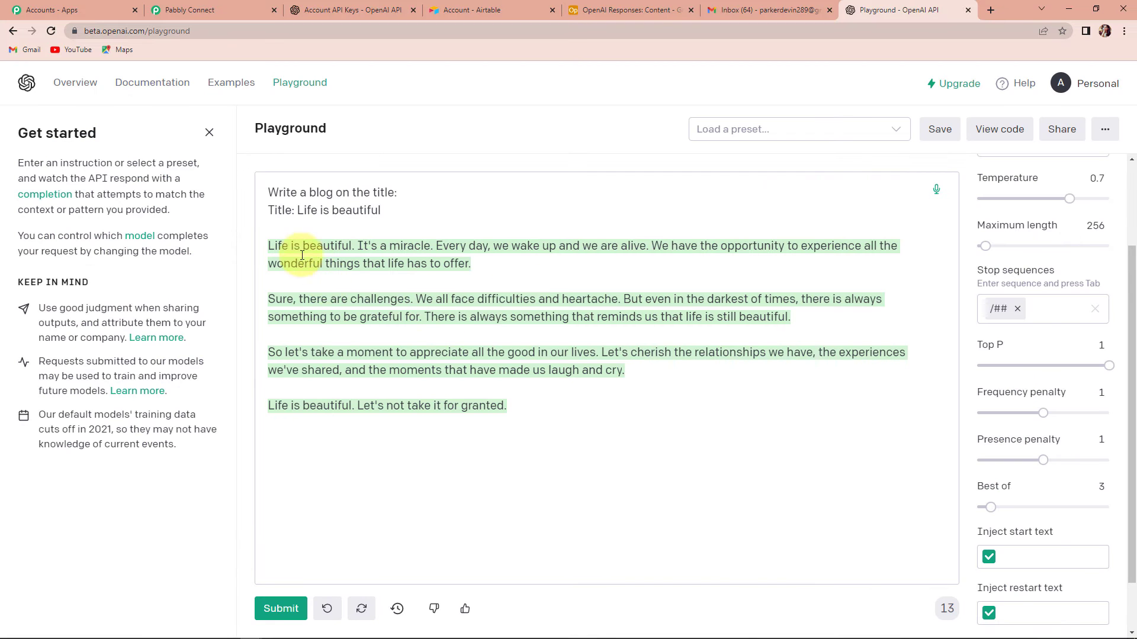
drag(390, 211, 267, 190)
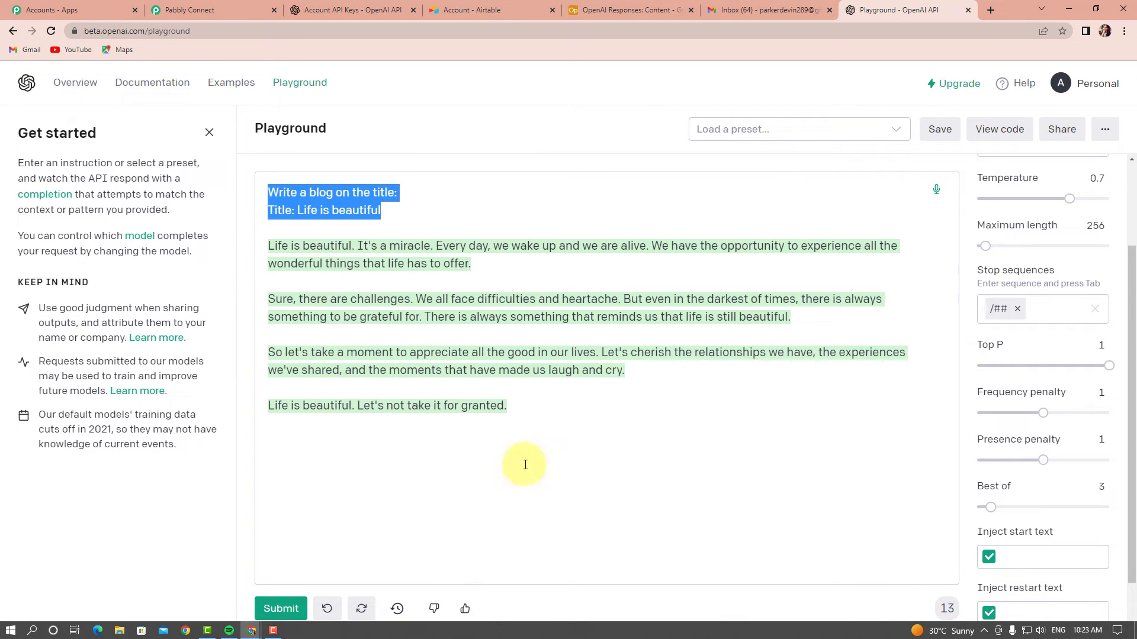
Step: Switch to Pabbly Connect and enter the prompt "Write email content as per the subject line:" followed by a new line "Subject Line:"
click(216, 11)
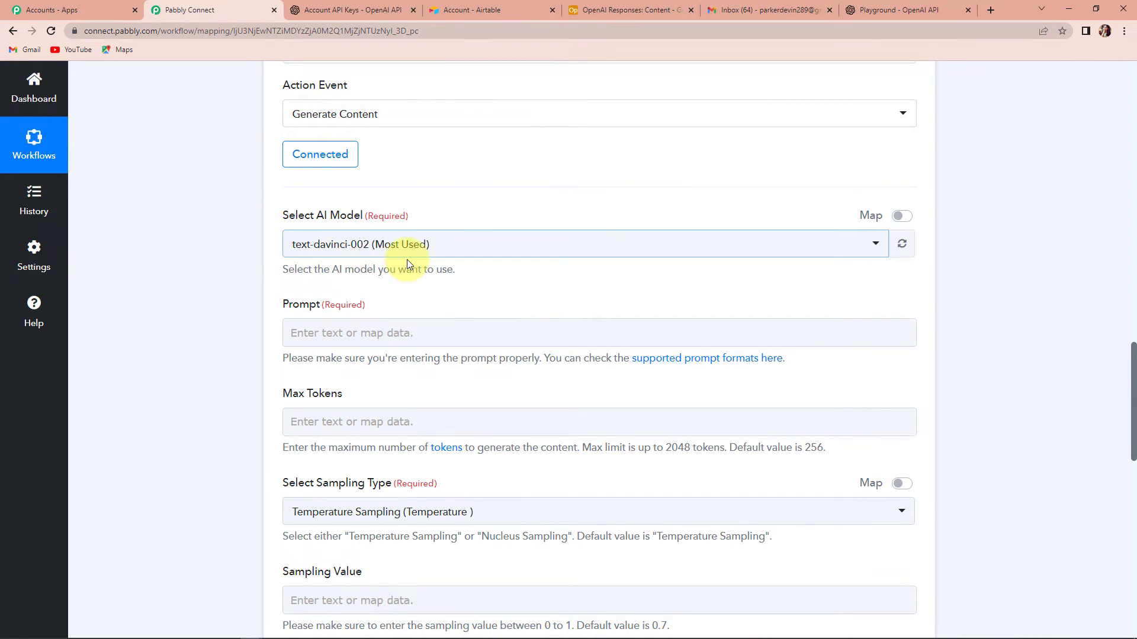
scroll(406, 259, down, 2)
click(317, 214)
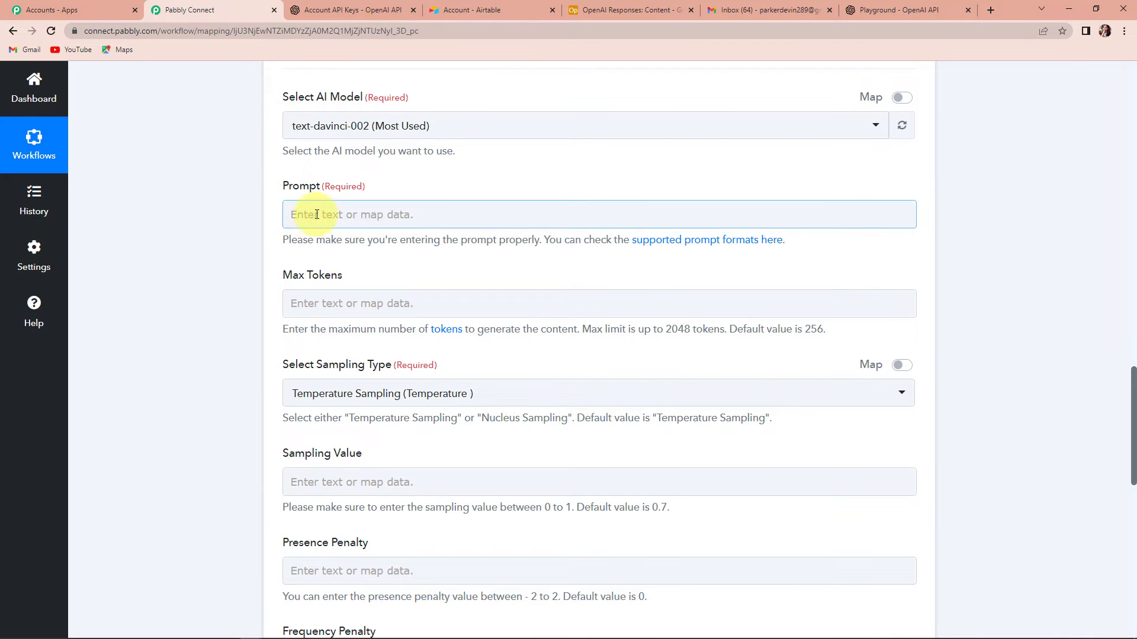
click(317, 214)
text(Wr)
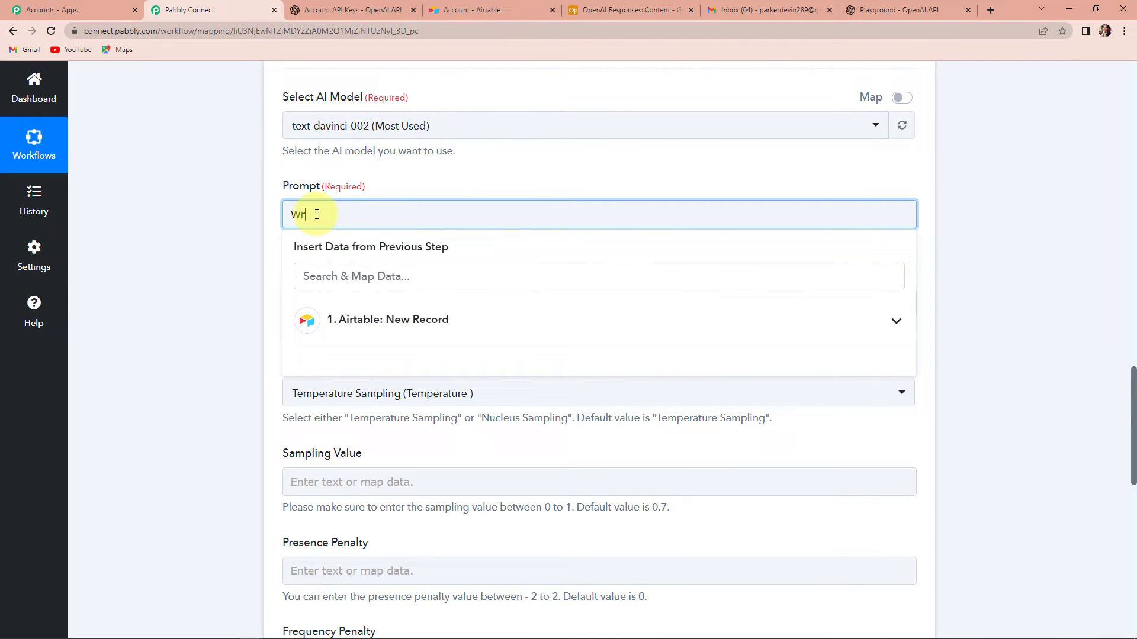
text(ite the)
key(BackSpace)
key(BackSpace)
key(BackSpace)
key(BackSpace)
text(email content as per the subj)
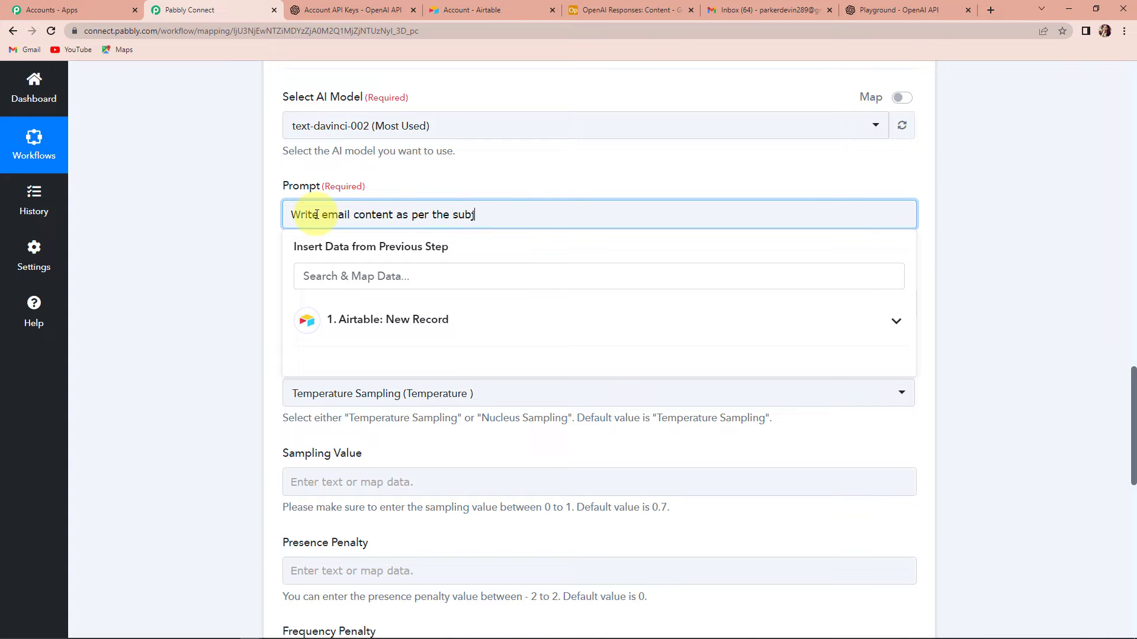
text(ect line:)
key(Return)
text(Su)
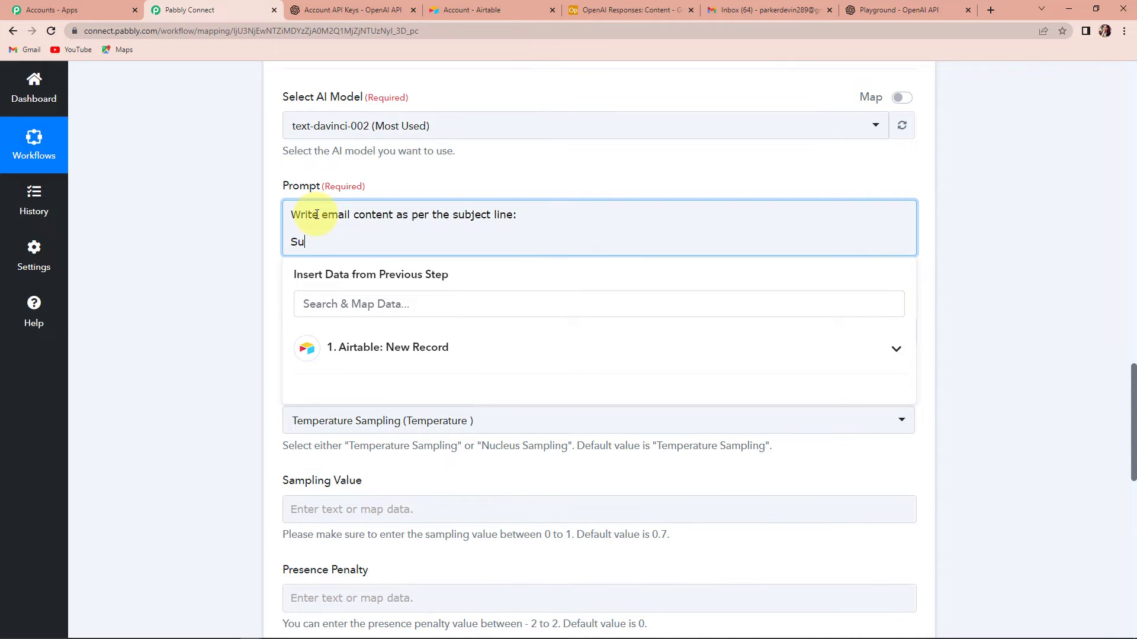
text(bject Line:)
Step: Map the Airtable New Record's Fields Subject Line value after "Subject Line:" in the prompt
click(367, 355)
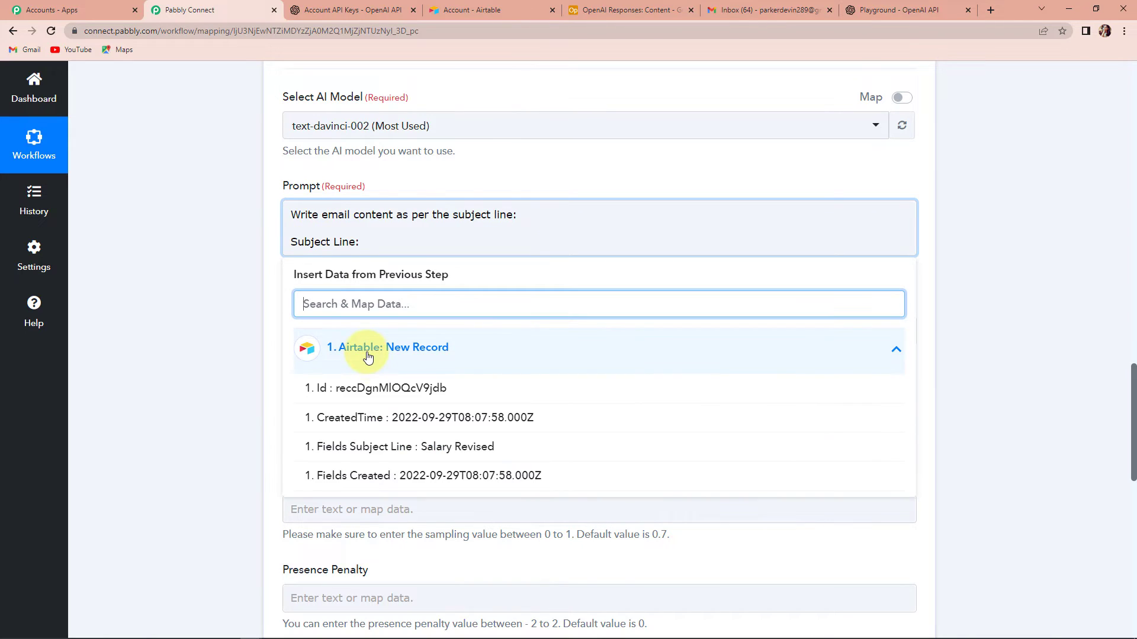
click(392, 451)
click(176, 275)
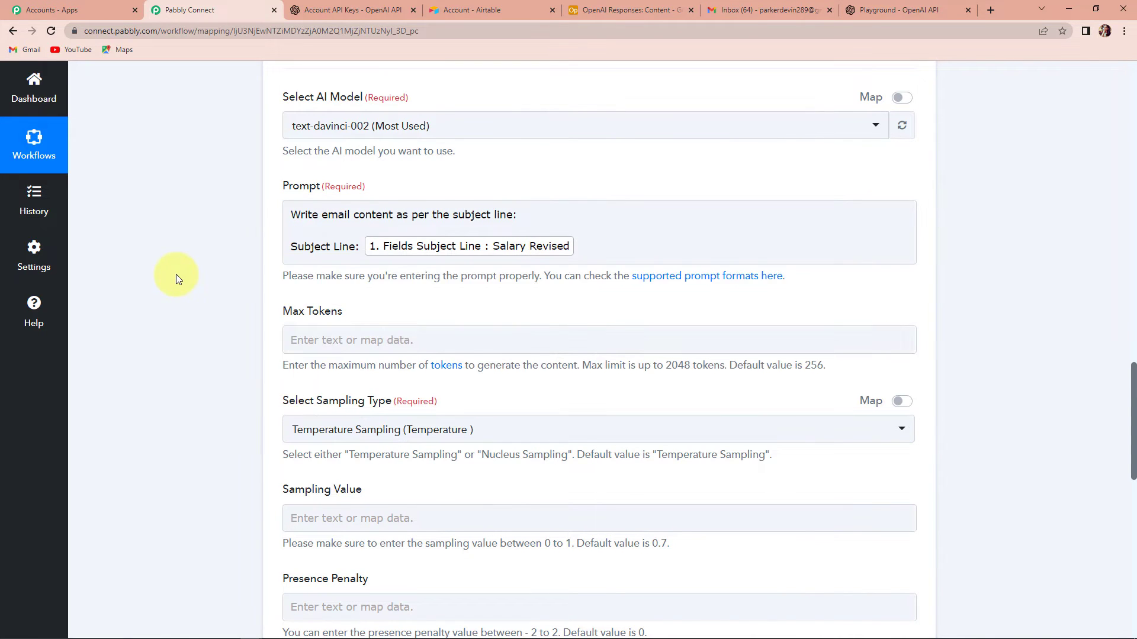
Step: Set Max Tokens to 256 for the OpenAI content generation action
scroll(177, 277, down, 2)
click(303, 222)
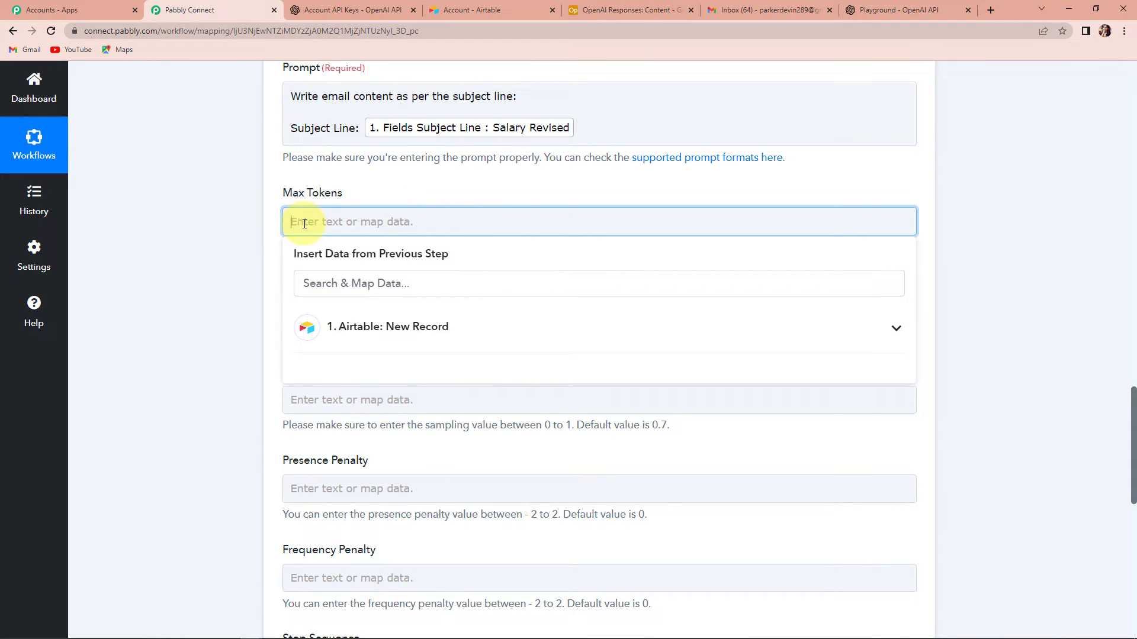
text(256)
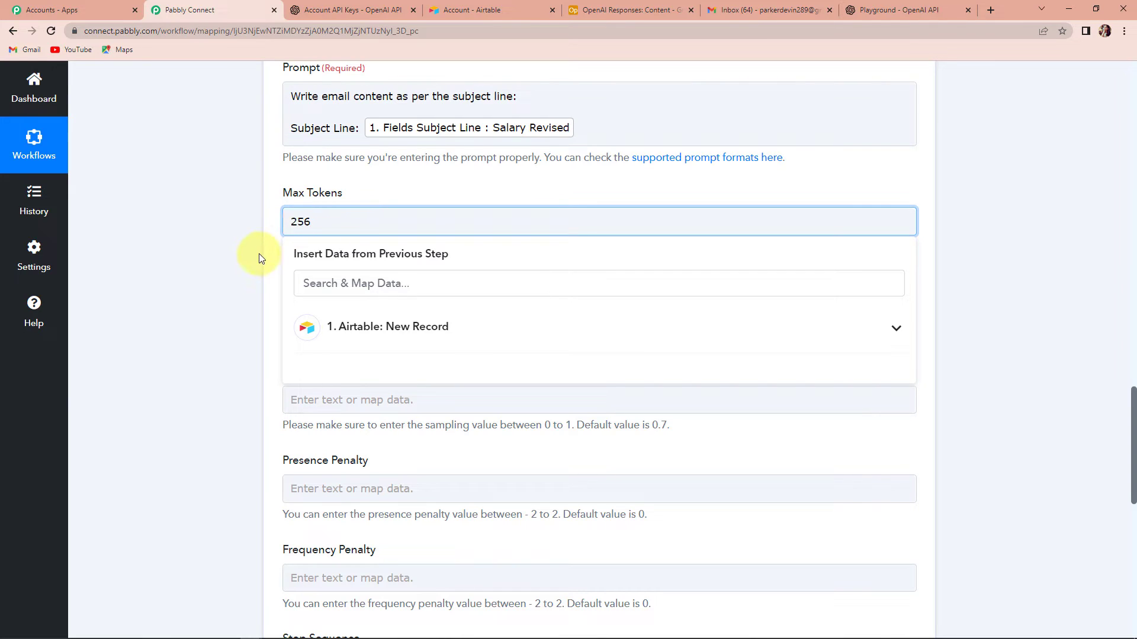
click(253, 257)
Step: Keep Temperature Sampling as the sampling type and set the sampling value to 0.7
scroll(254, 254, down, 2)
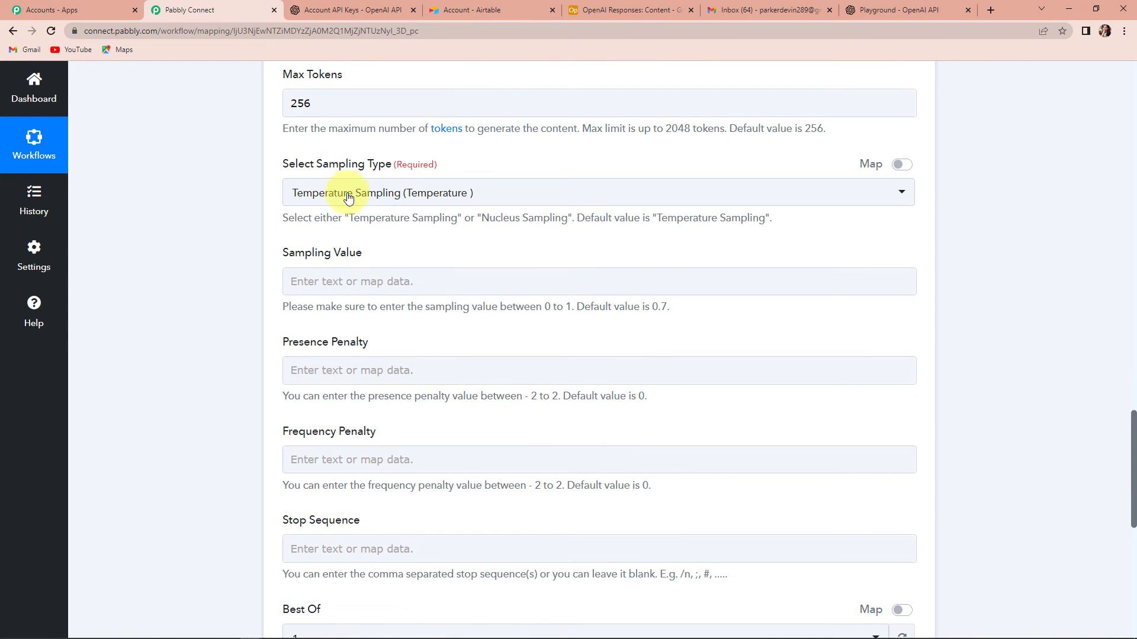
click(299, 202)
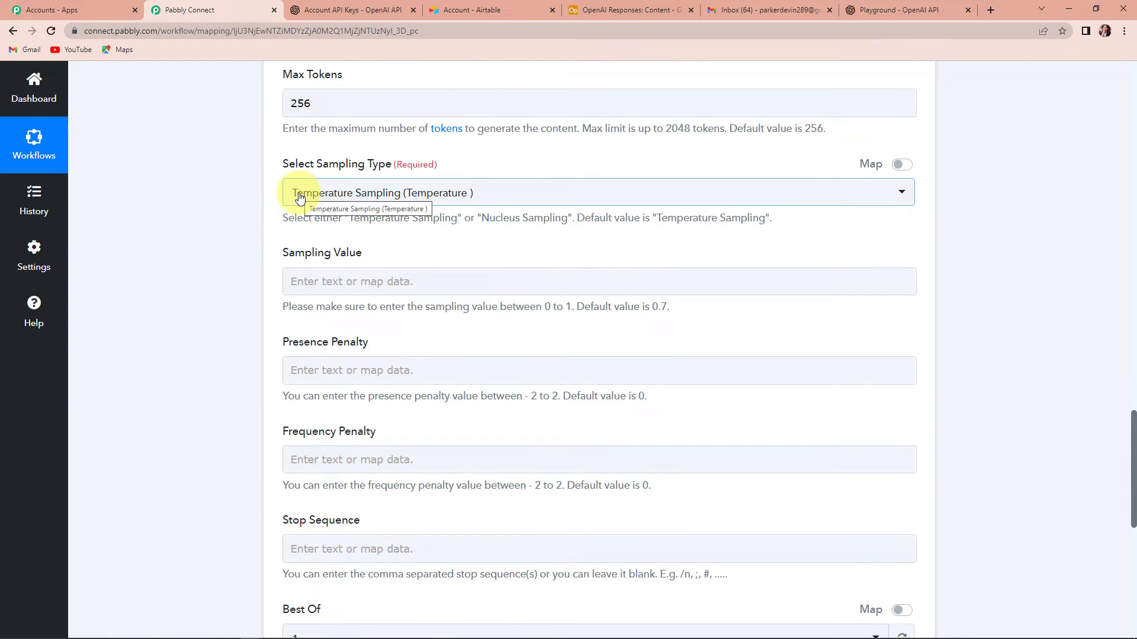
click(416, 196)
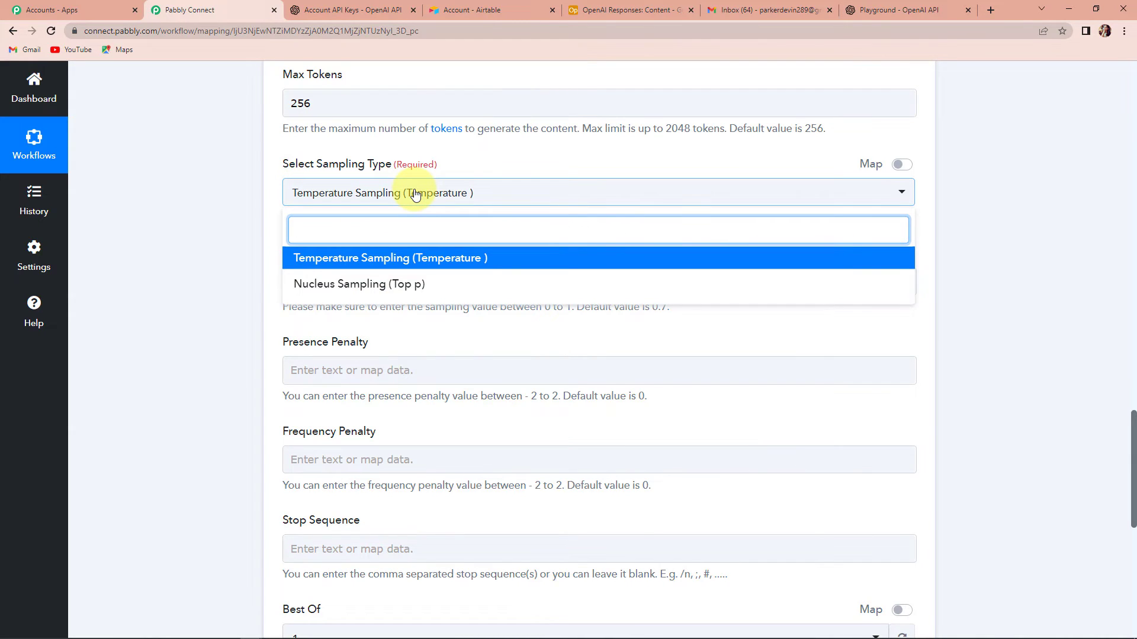
click(244, 213)
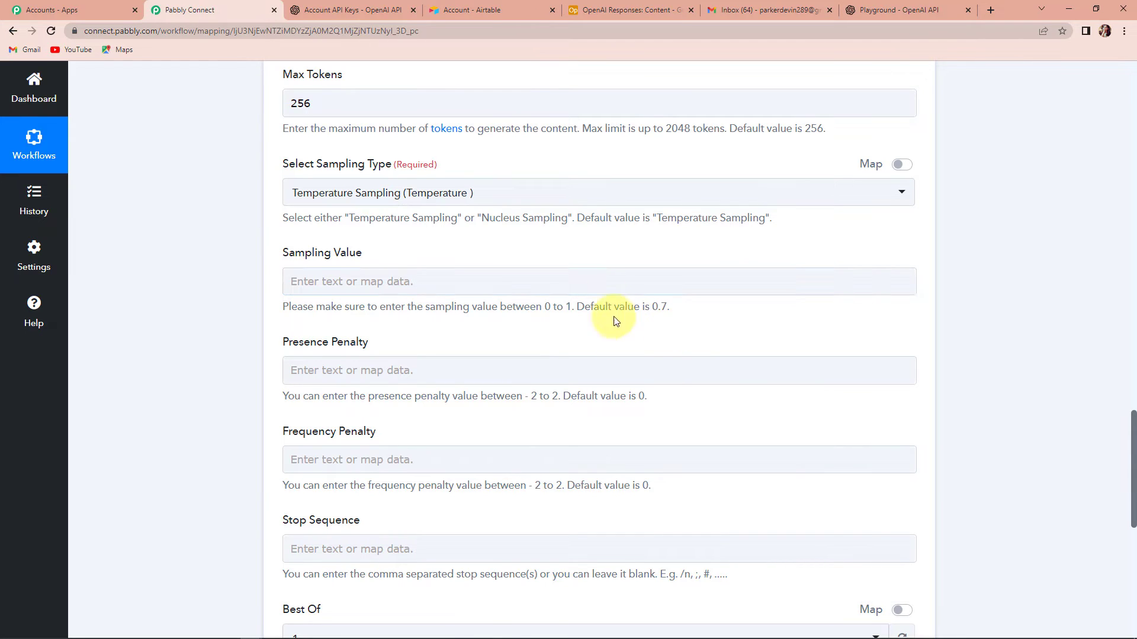
click(601, 285)
text(0.7)
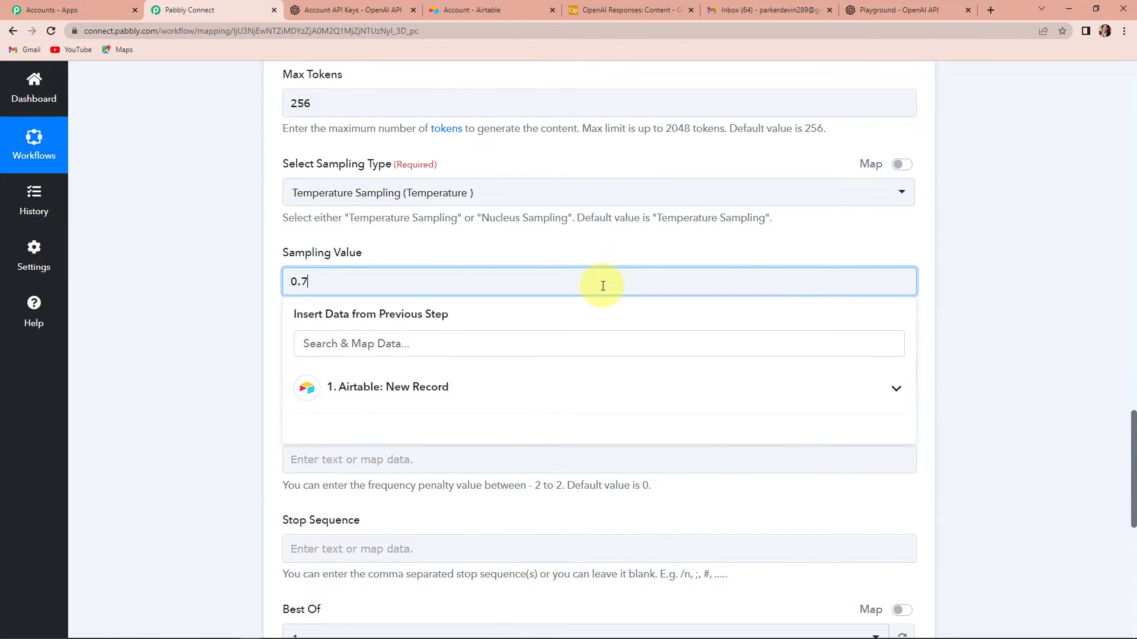
click(210, 279)
Step: Set both the presence penalty and the frequency penalty of the action to 1
scroll(210, 279, down, 3)
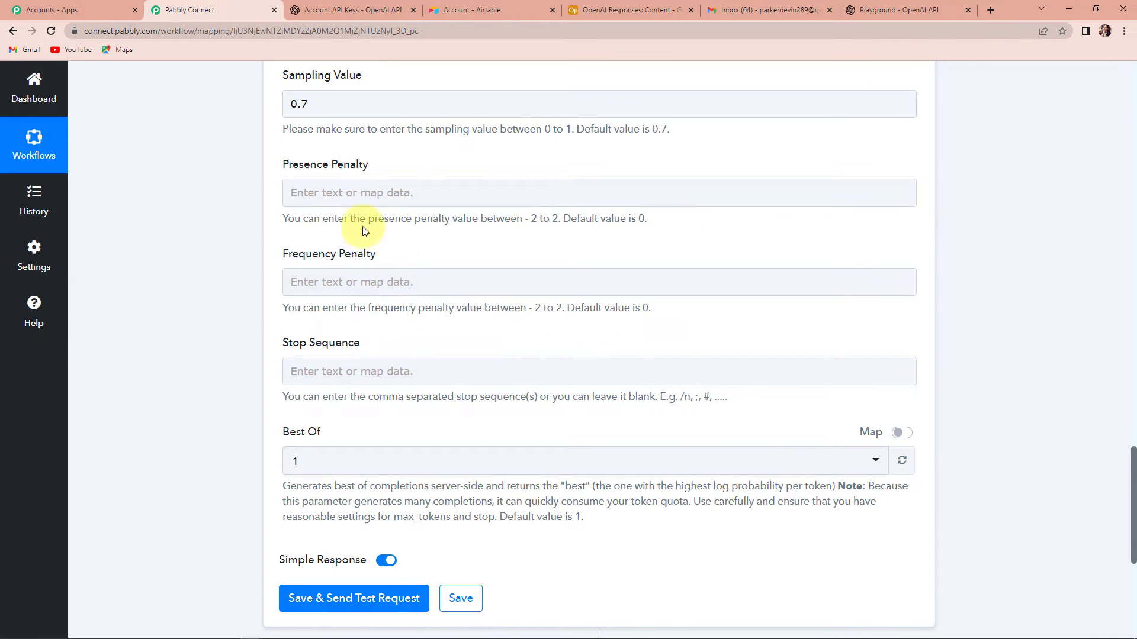
click(354, 193)
text(1)
click(292, 348)
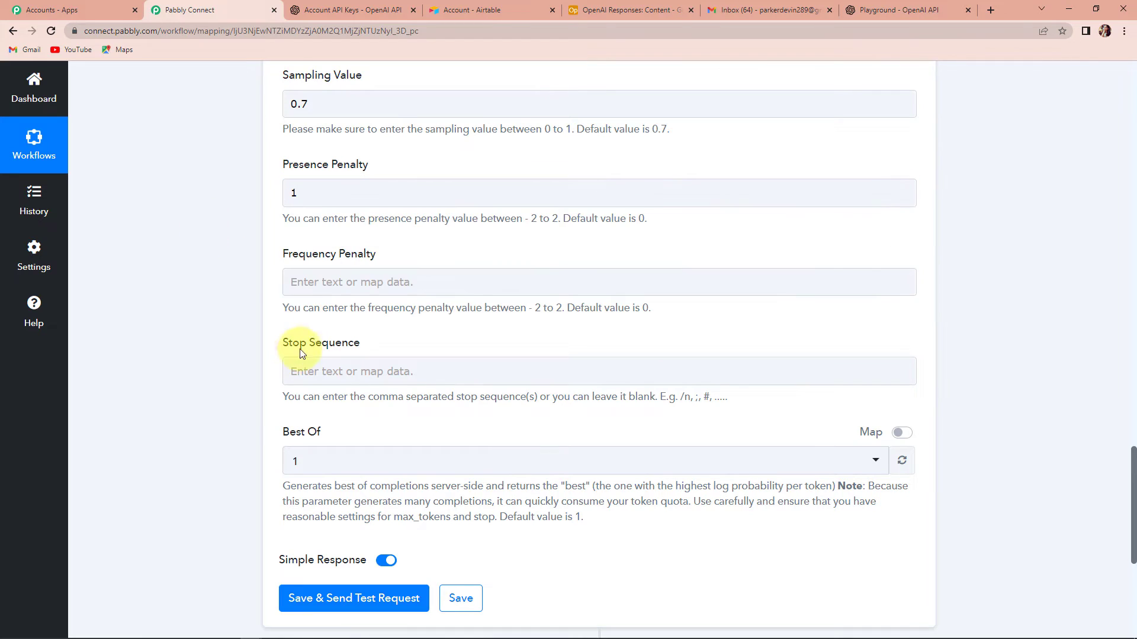
click(330, 283)
text(1)
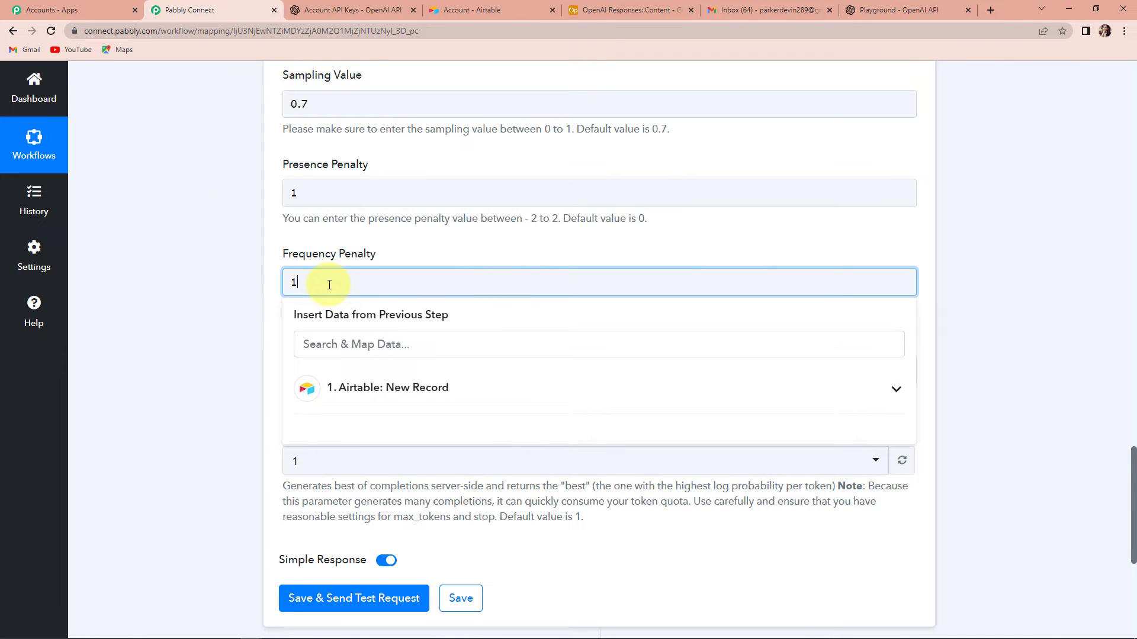
Step: Enter /## as the stop sequence of the OpenAI content generation action
click(227, 281)
scroll(294, 270, down, 2)
click(303, 253)
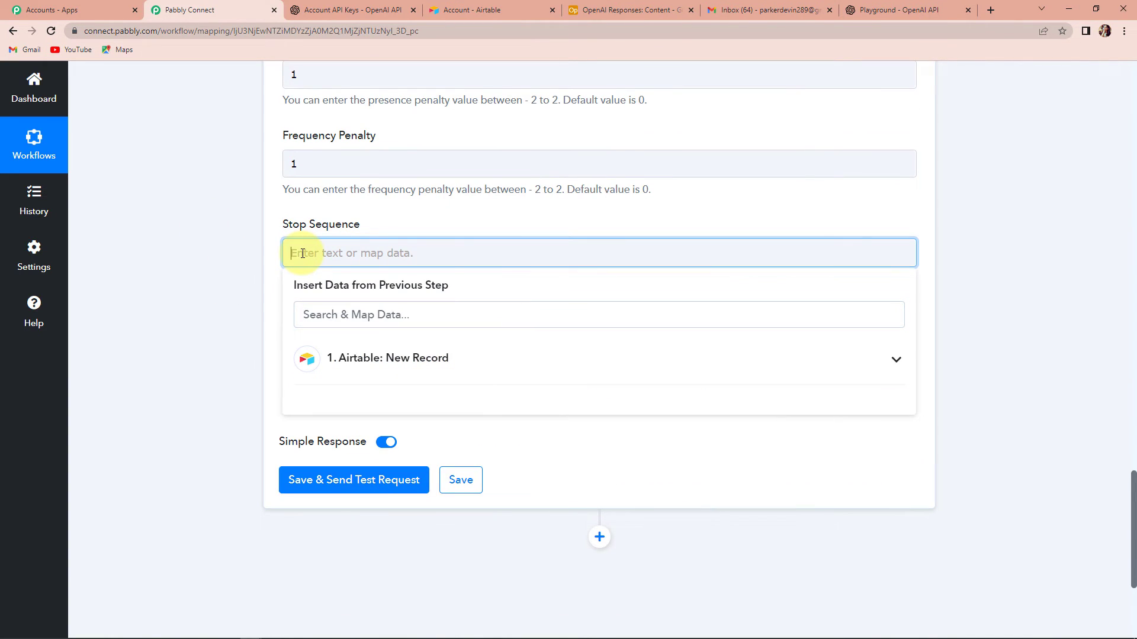
text(/##)
click(222, 286)
scroll(222, 286, down, 2)
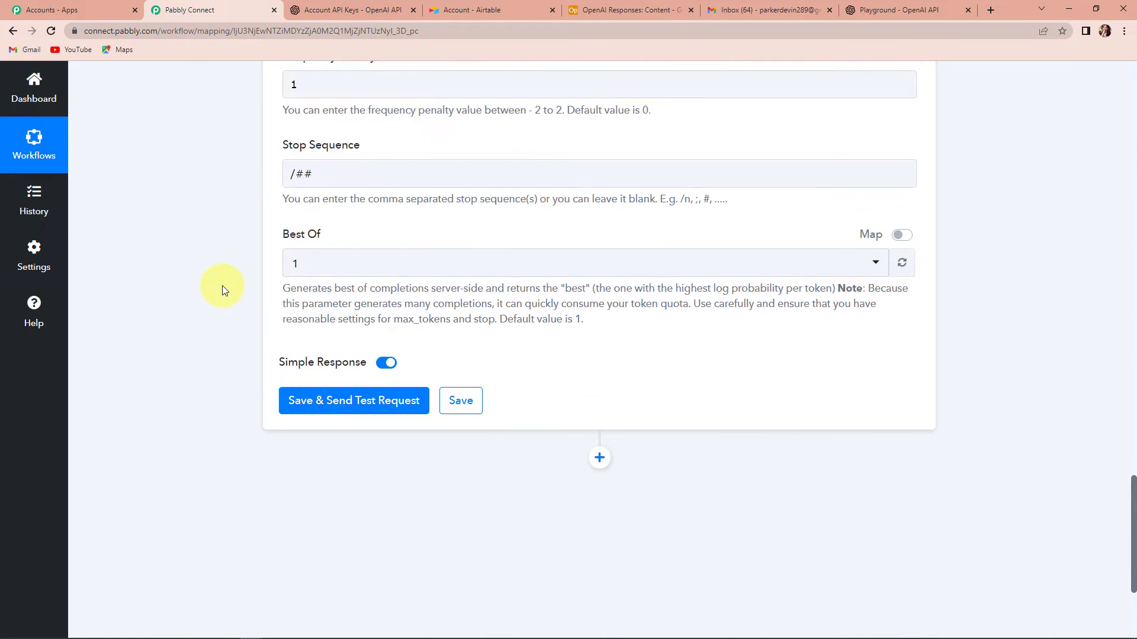
Step: Set Best Of to 3, then save the OpenAI action and send its test request
click(302, 228)
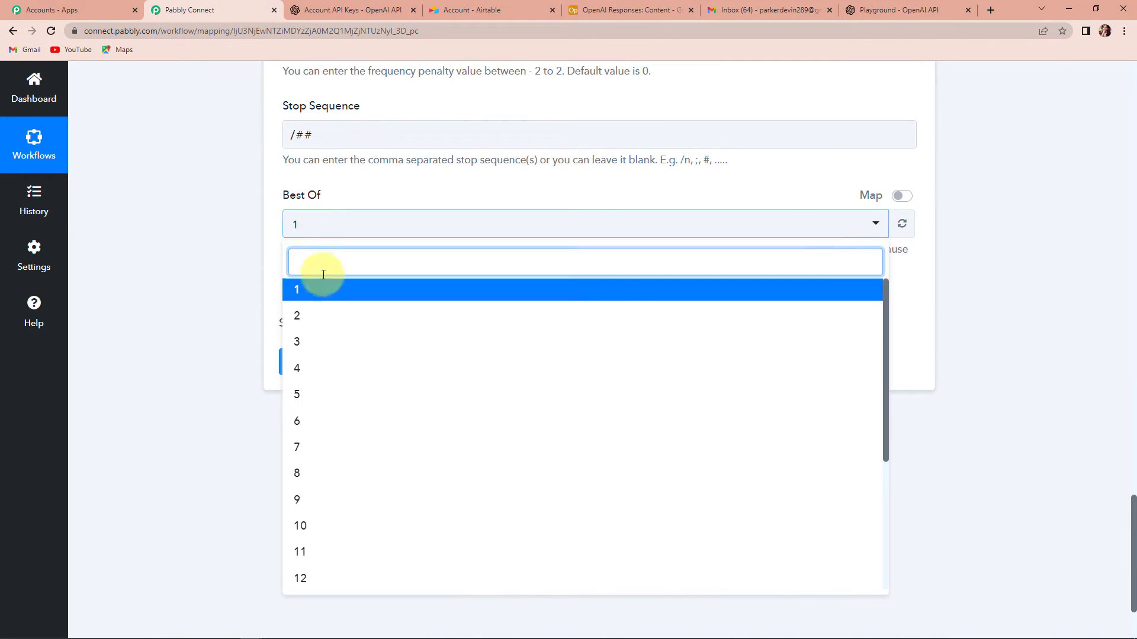
click(302, 343)
click(302, 350)
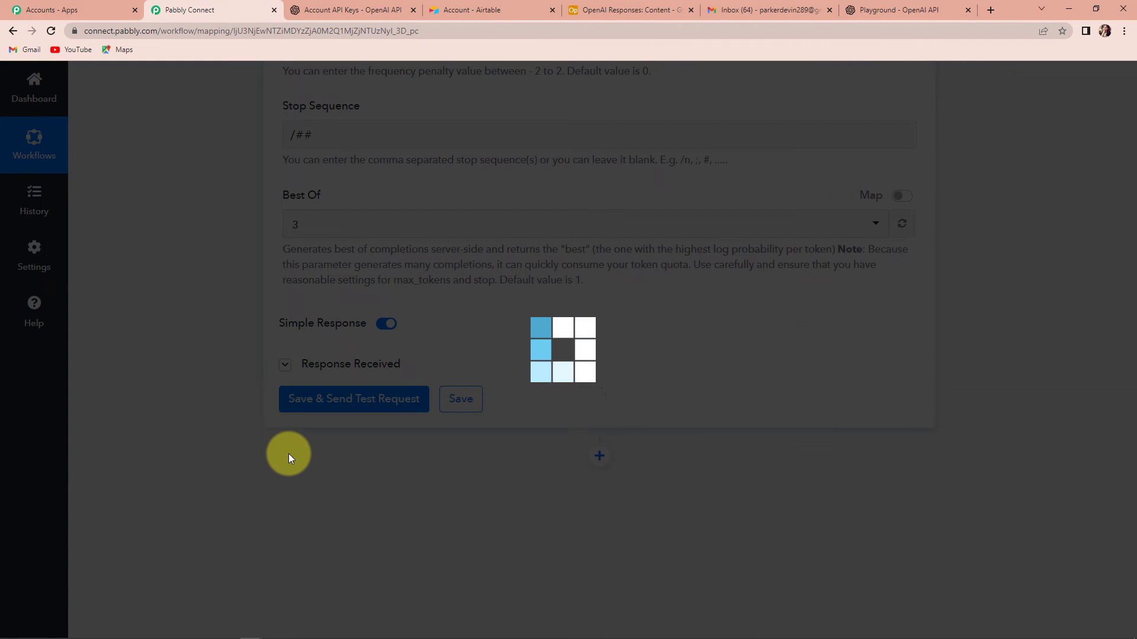
Step: Enlarge the Choices 0 Text value in the received response and read the whole generated email
scroll(1005, 428, down, 4)
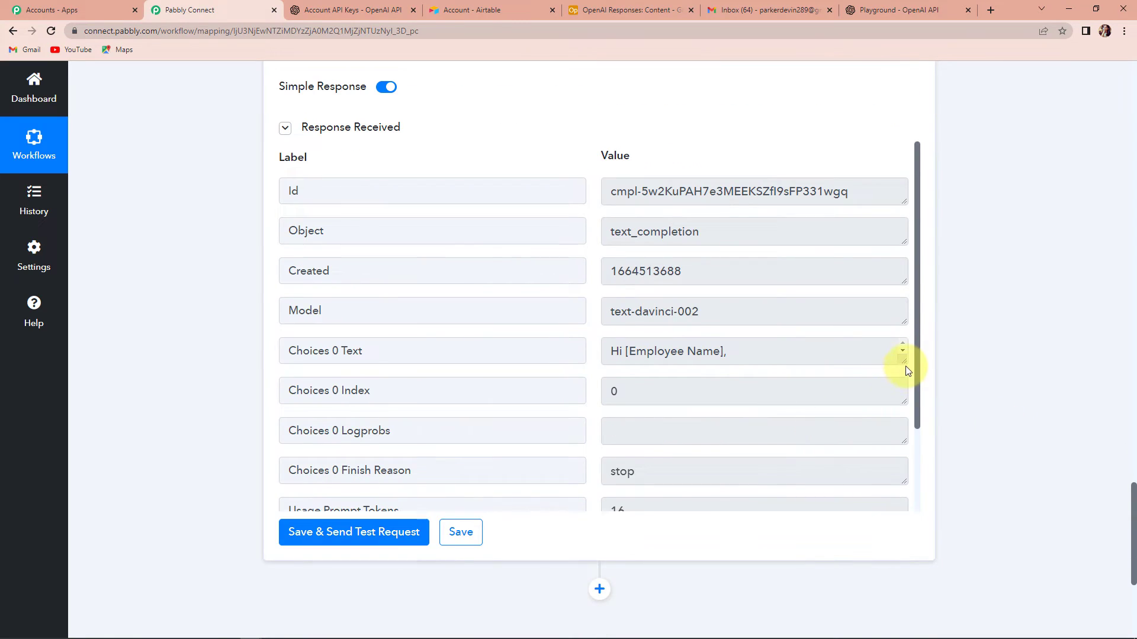
drag(903, 360, 914, 501)
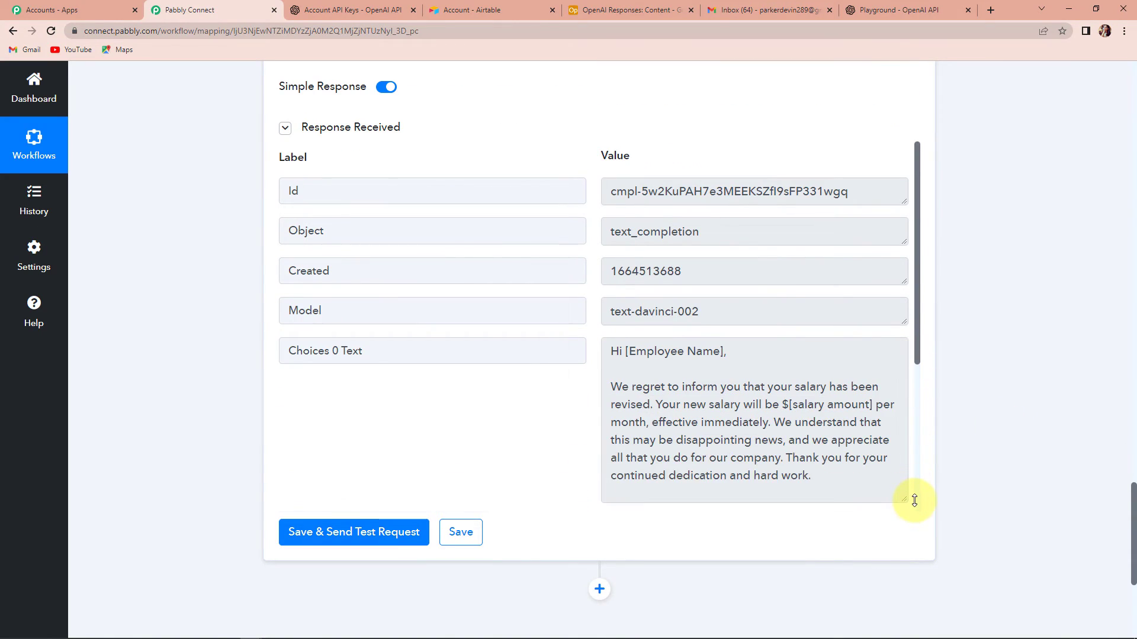
scroll(840, 429, down, 3)
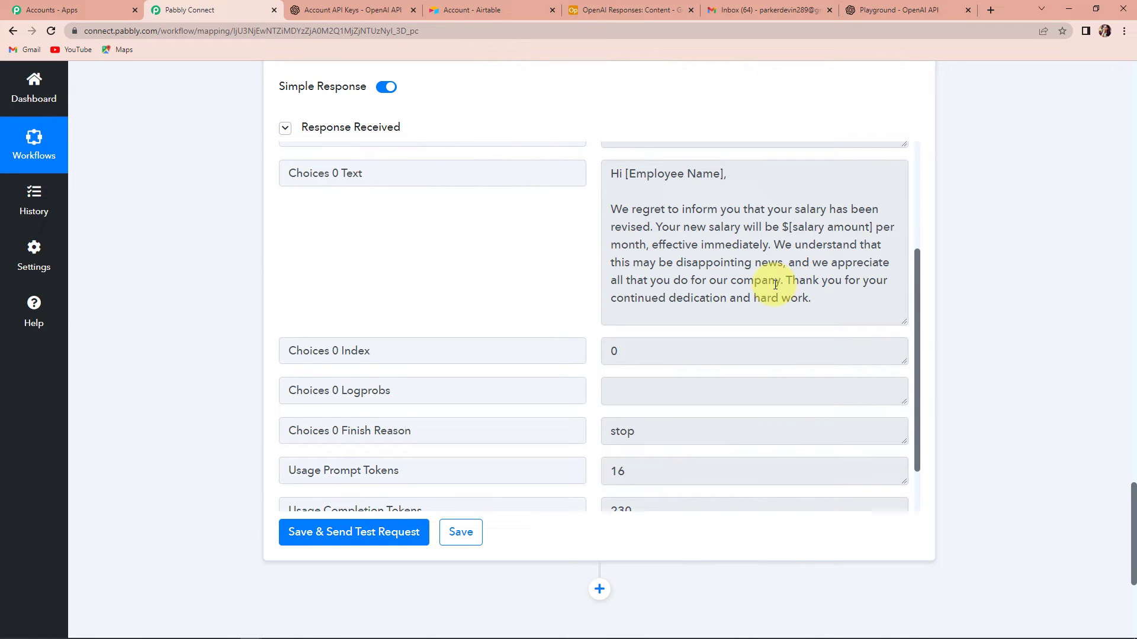
Step: Add a Gmail action after the OpenAI step with Send Email as its action event
scroll(954, 293, down, 4)
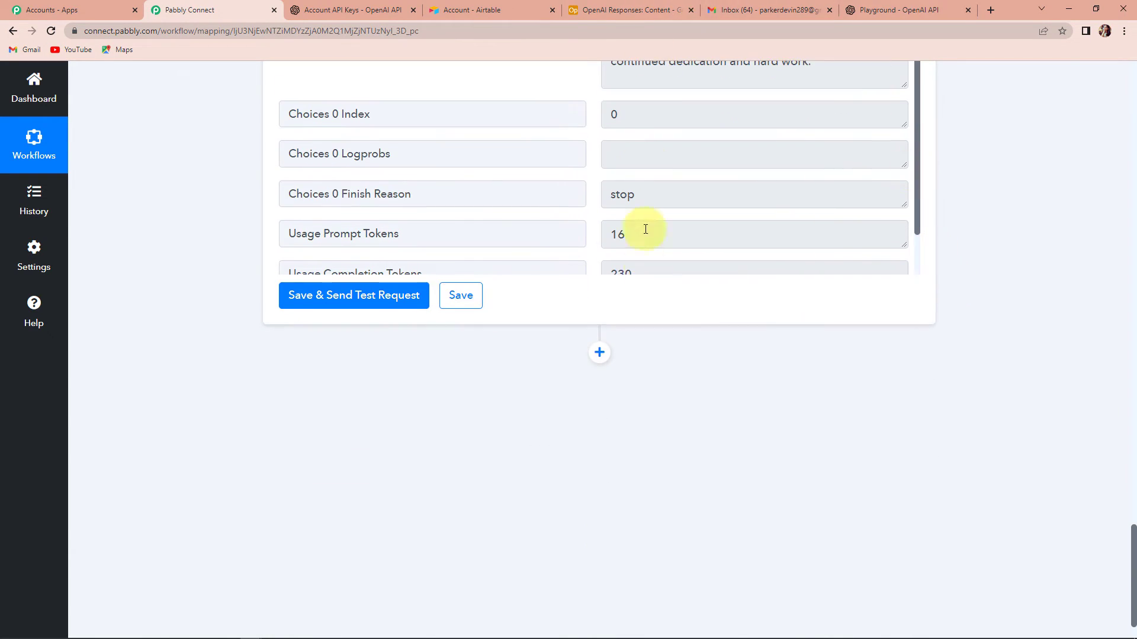
scroll(666, 336, down, 1)
click(600, 297)
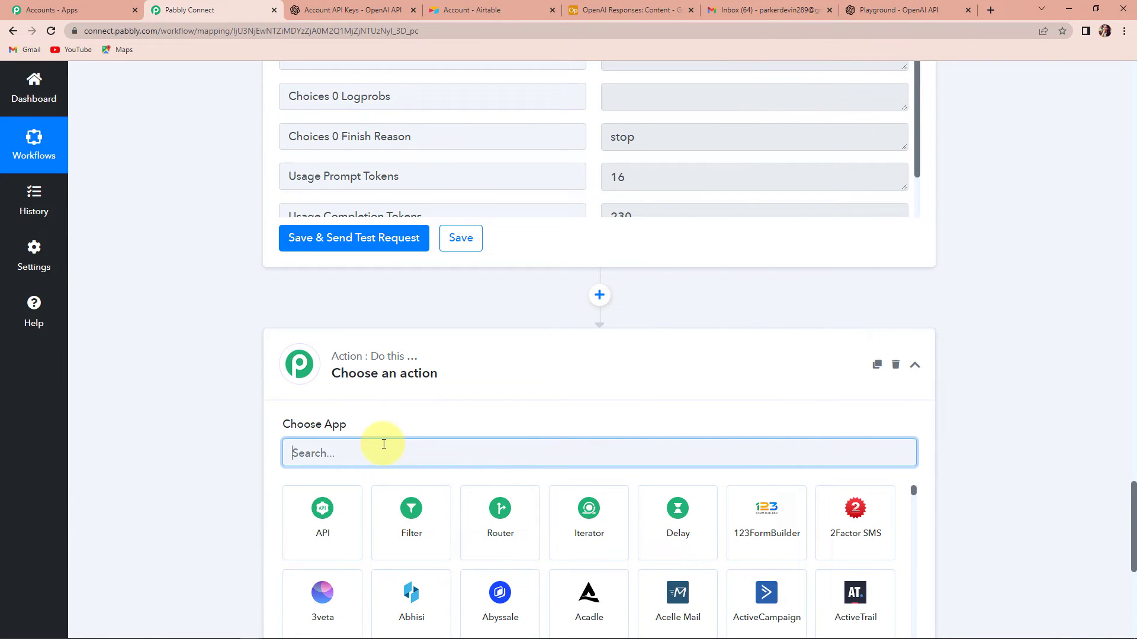
text(gmail)
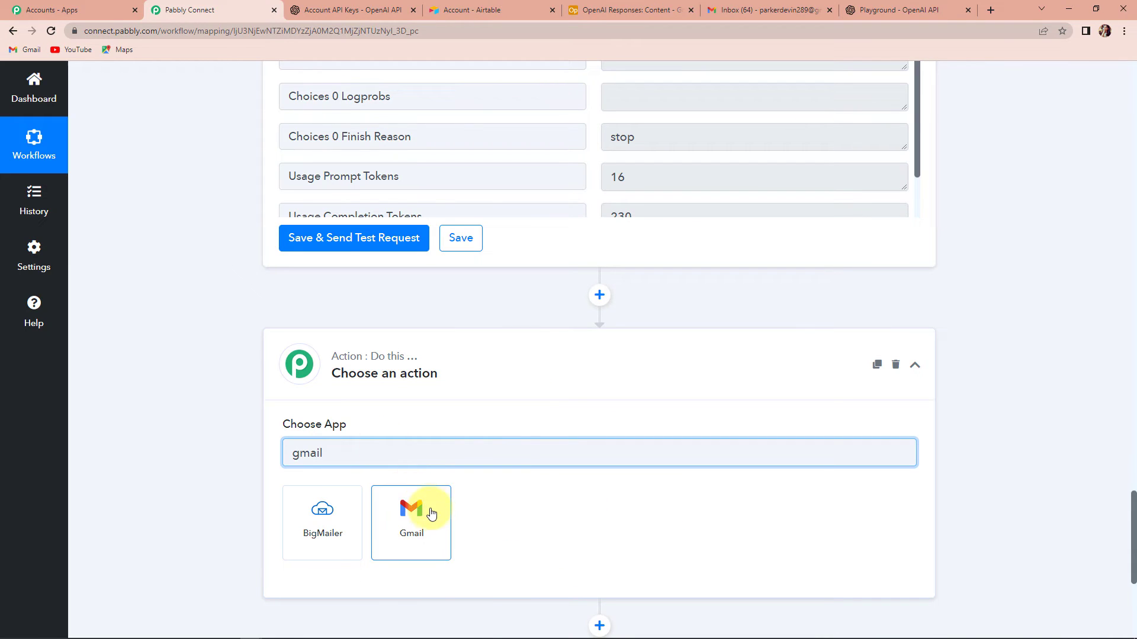
click(431, 514)
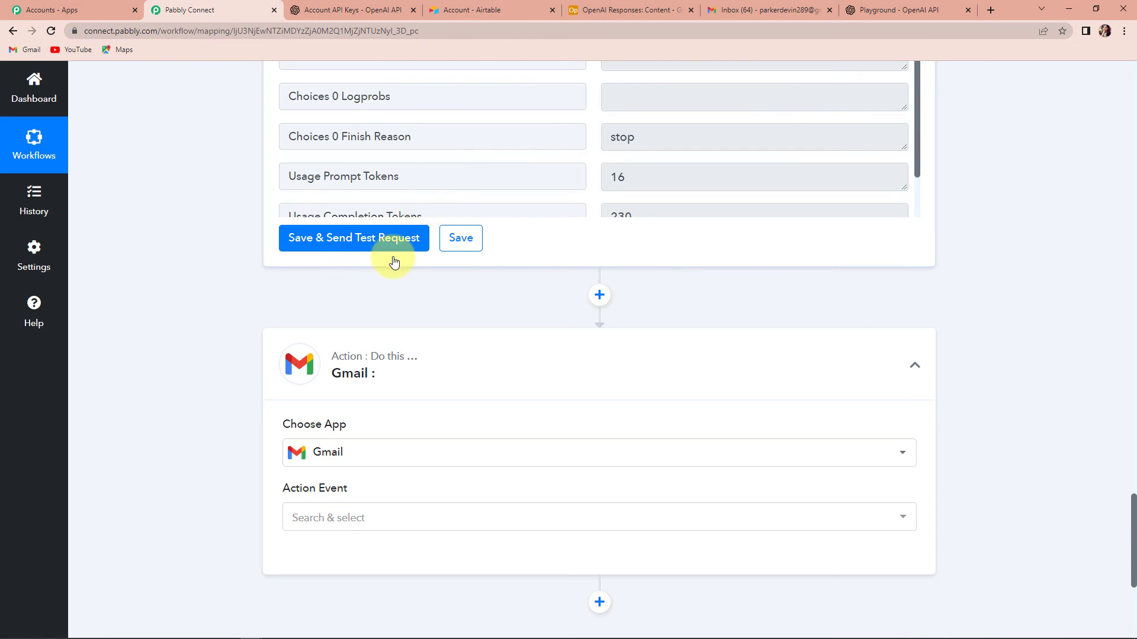
scroll(379, 279, down, 3)
click(328, 338)
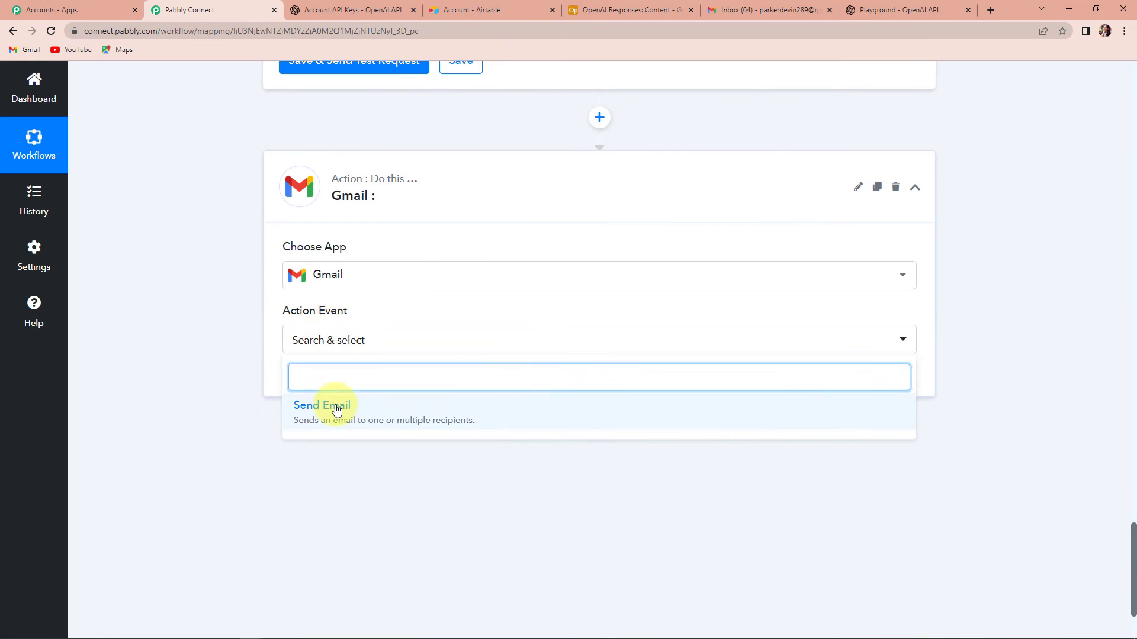
click(337, 410)
Step: Create a new Gmail connection for the action by choosing a Google account and granting Pabbly Connect access
click(315, 381)
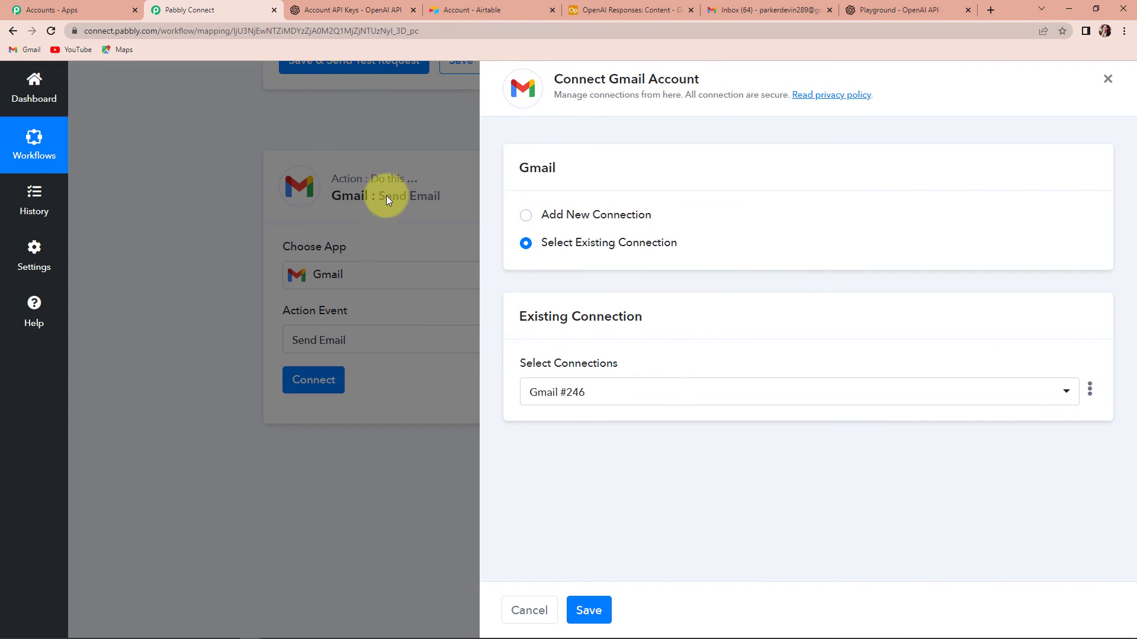
click(527, 219)
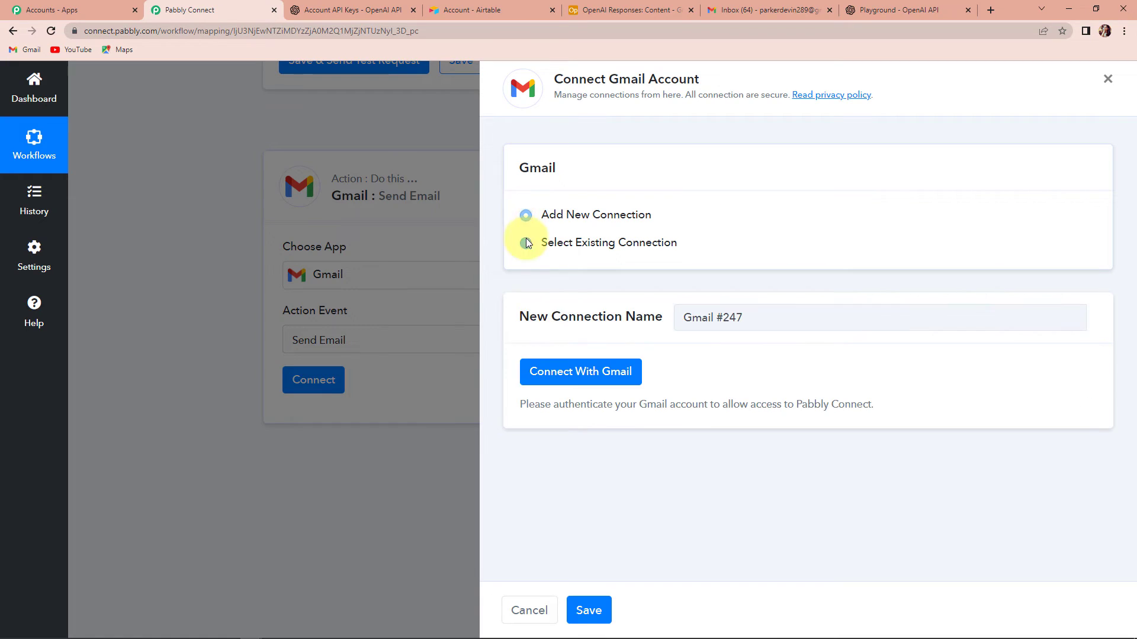
click(557, 373)
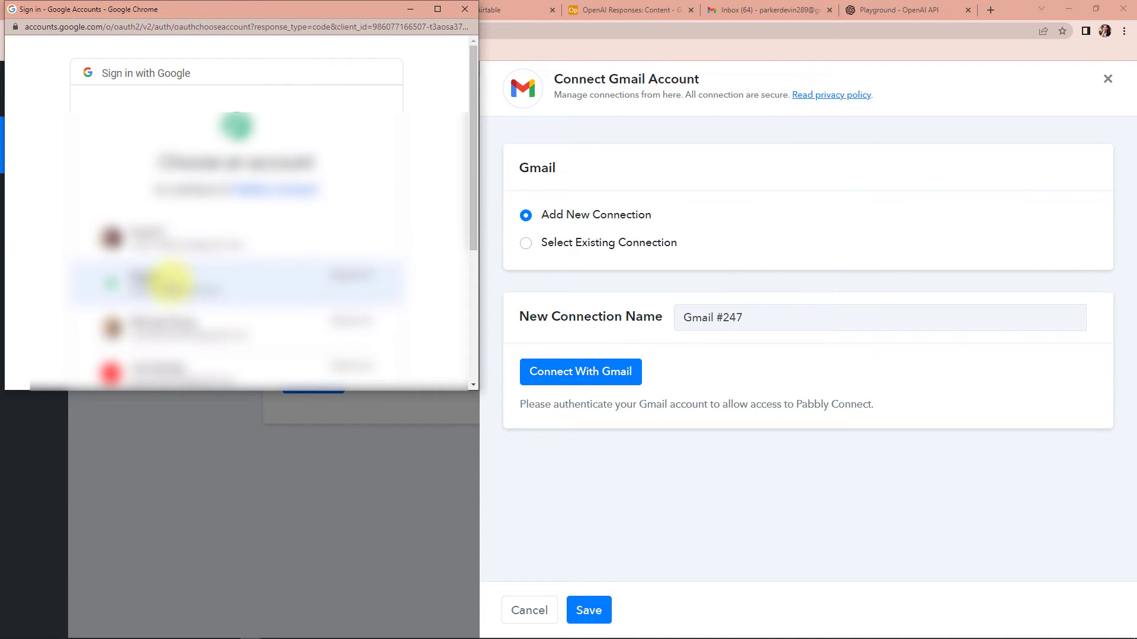
scroll(170, 283, down, 2)
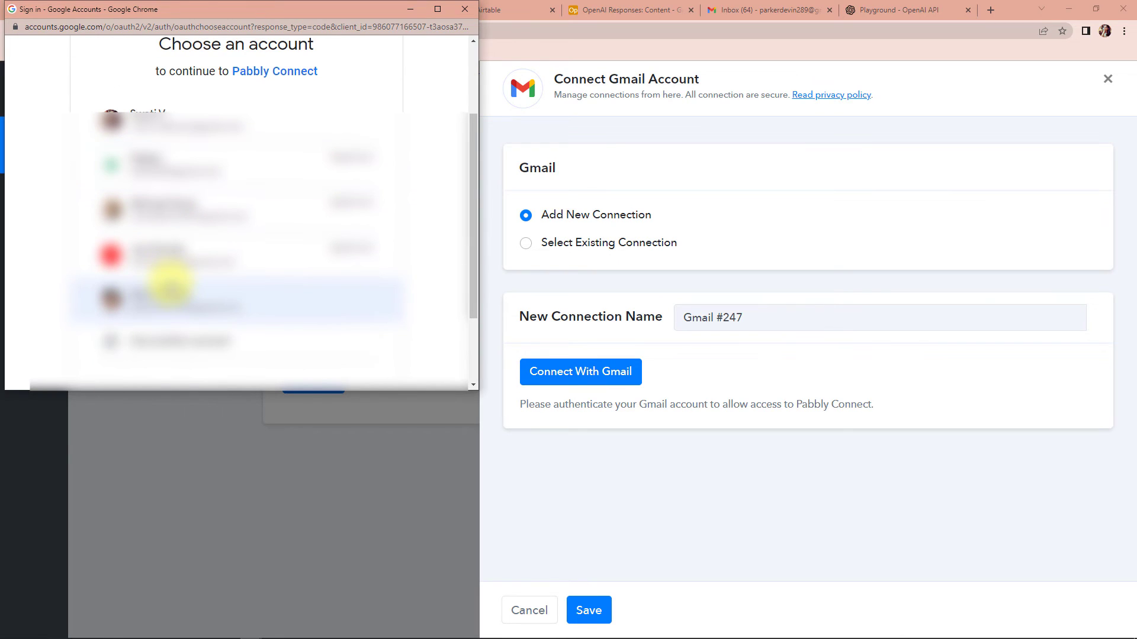
click(167, 298)
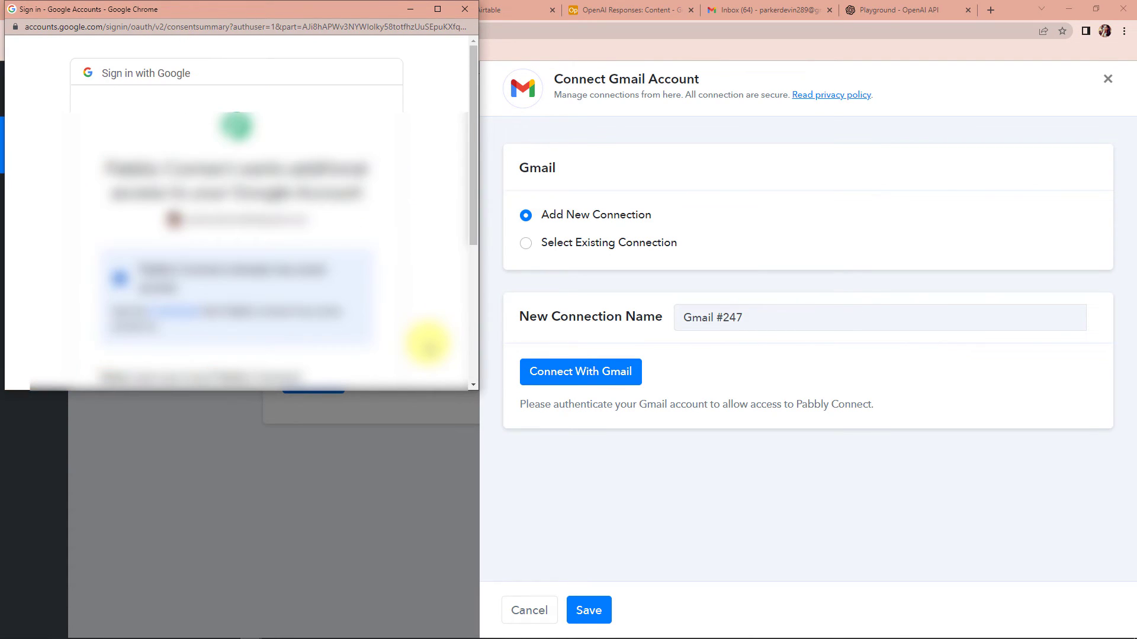
scroll(373, 279, down, 5)
click(364, 341)
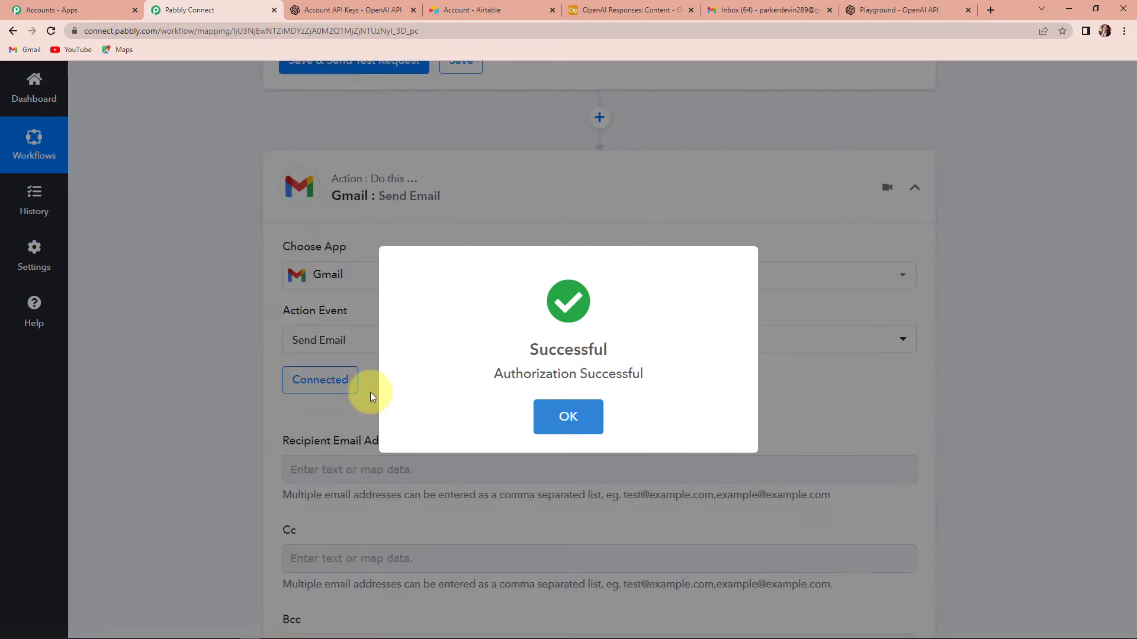
Step: Paste the recipient's e-mail address as the recipient of the Gmail message
scroll(540, 393, down, 4)
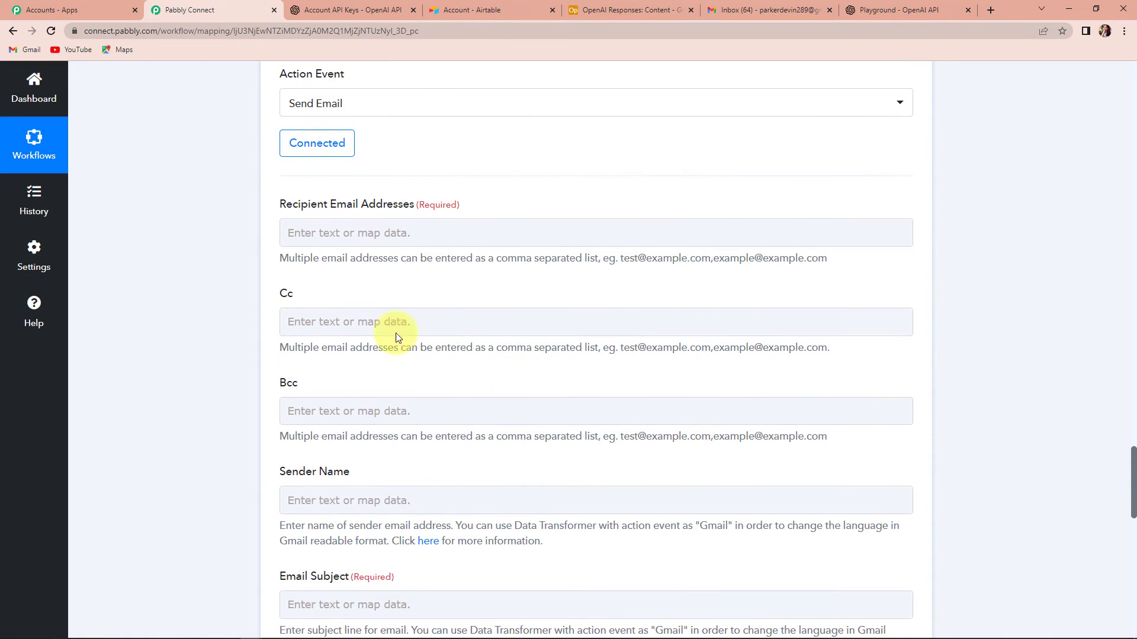
click(431, 240)
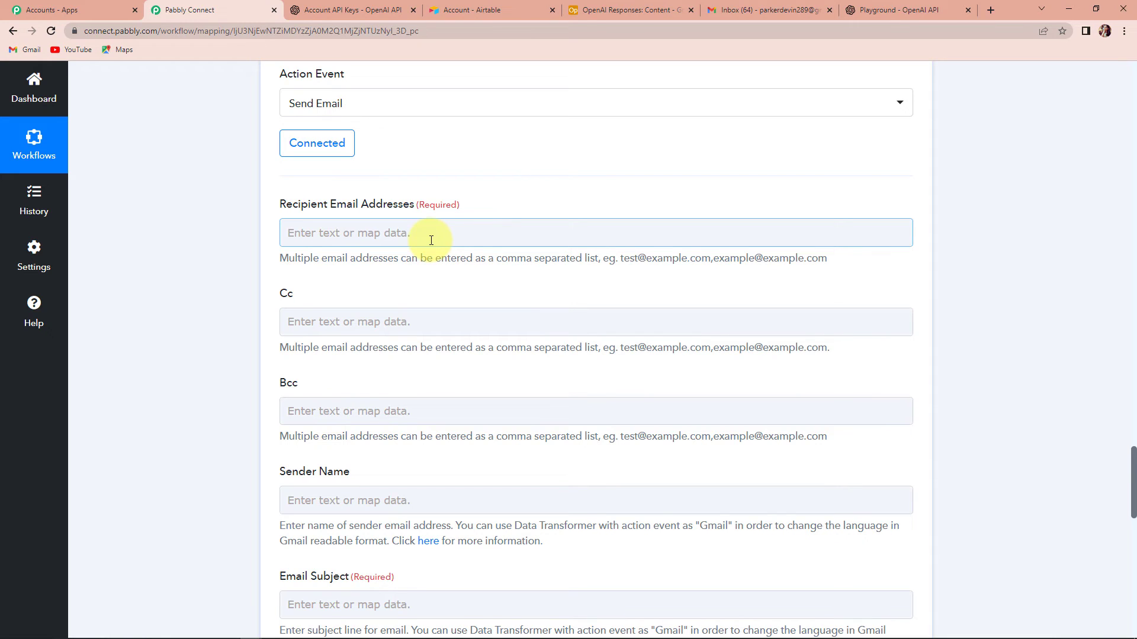
click(424, 232)
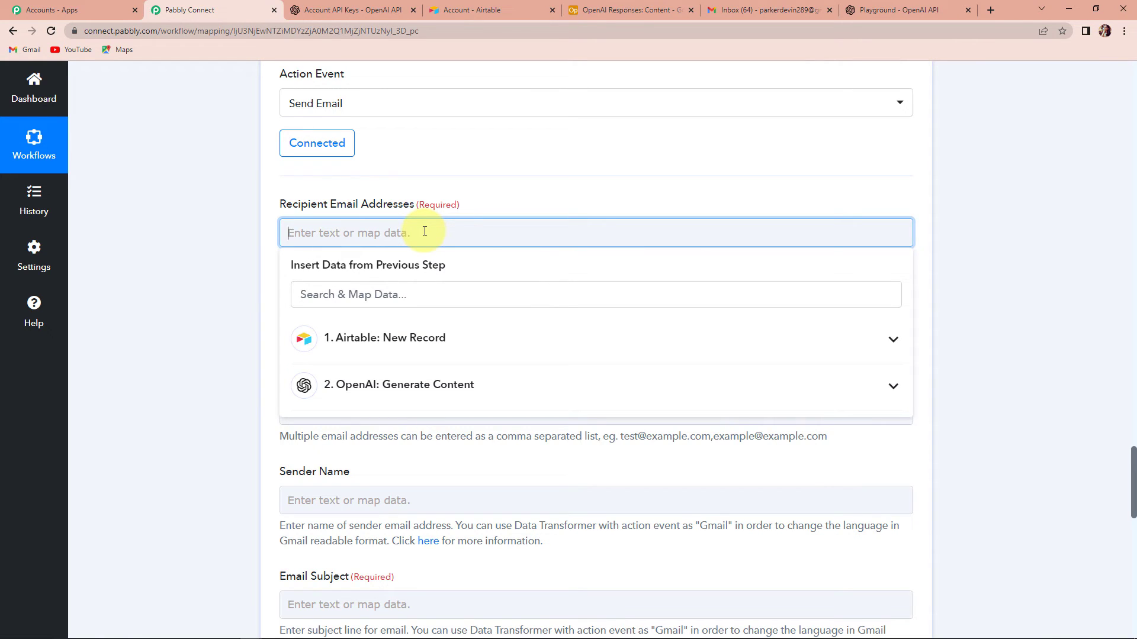
key(ctrl+v)
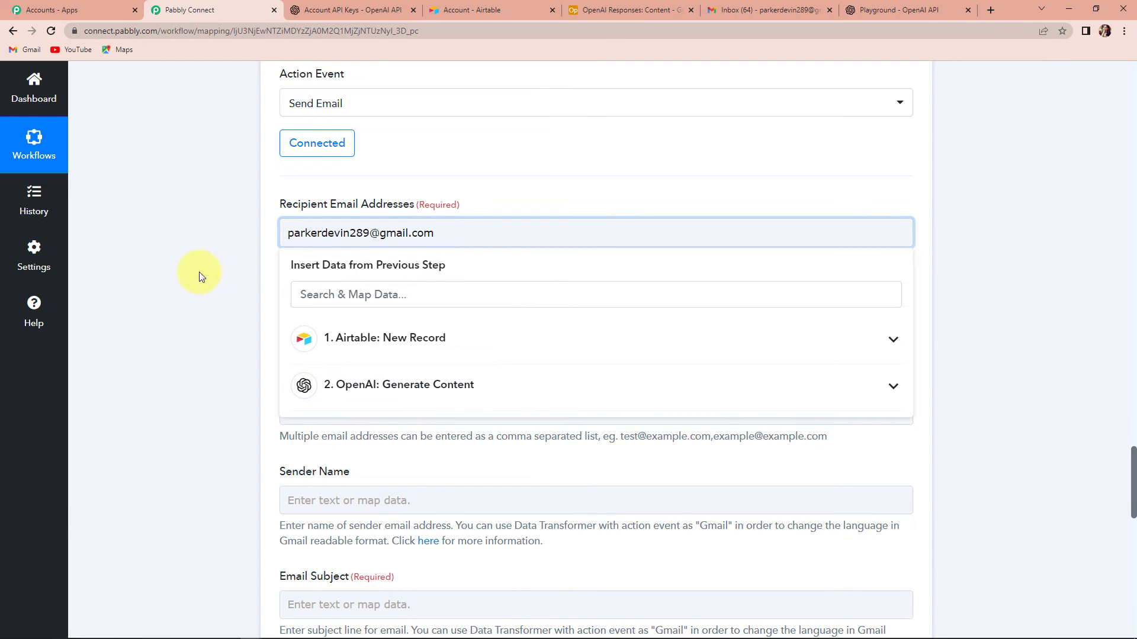
click(145, 275)
Step: Set the sender name of the Gmail message to Pabbly Connect
scroll(205, 318, down, 1)
scroll(205, 318, down, 2)
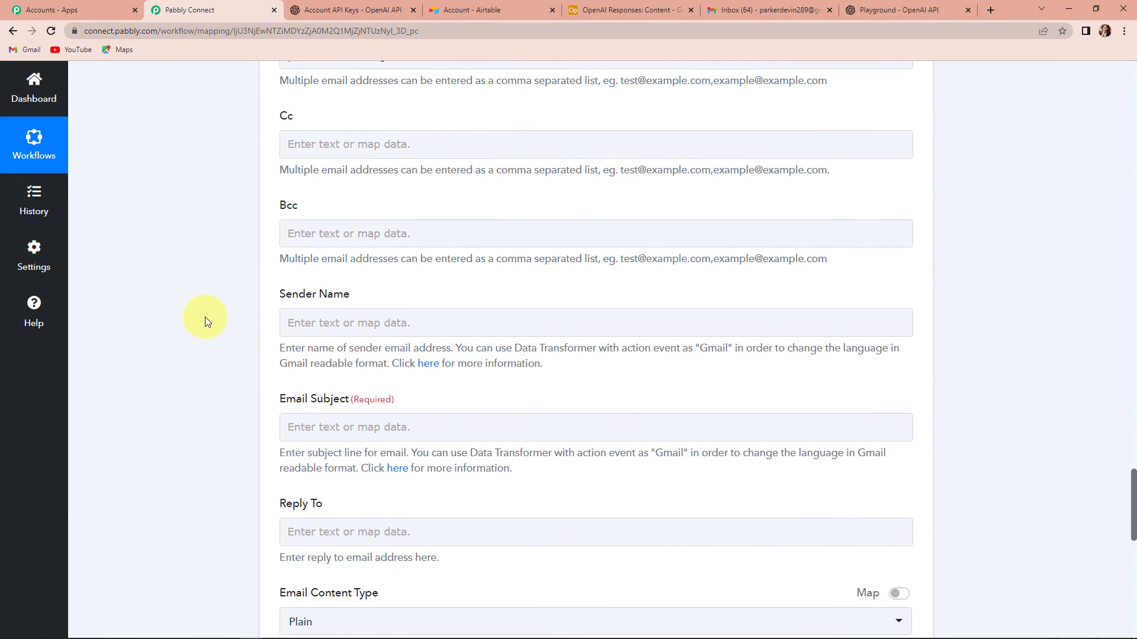
click(310, 323)
text(Pabbly Connec)
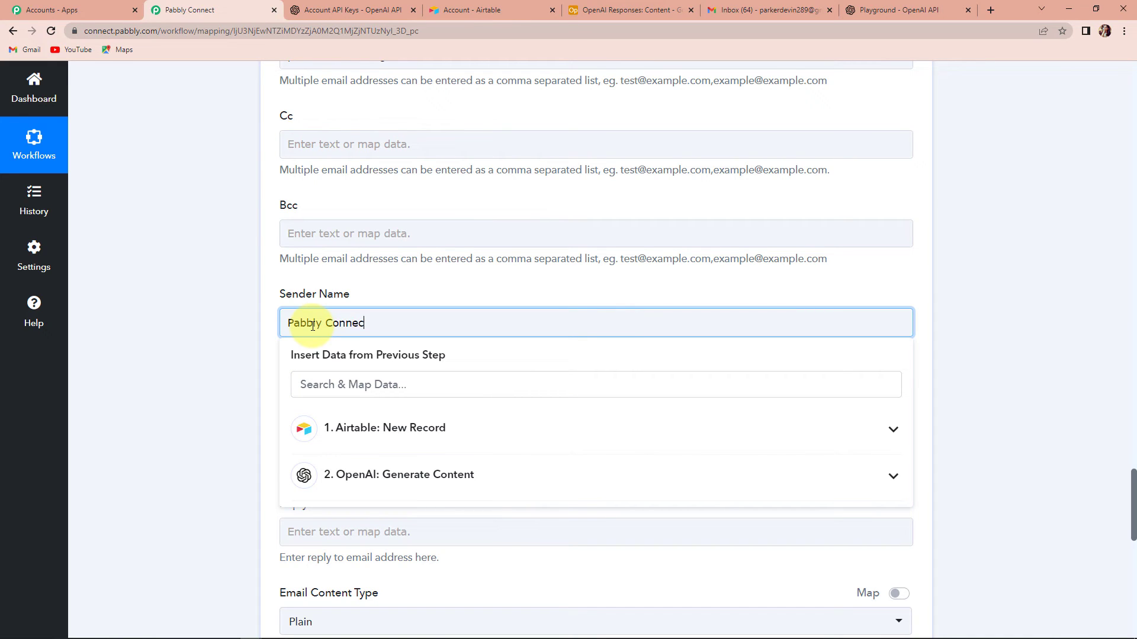
text(t)
click(223, 329)
Step: Set the subject of the Gmail message to "Email Content"
scroll(222, 329, down, 4)
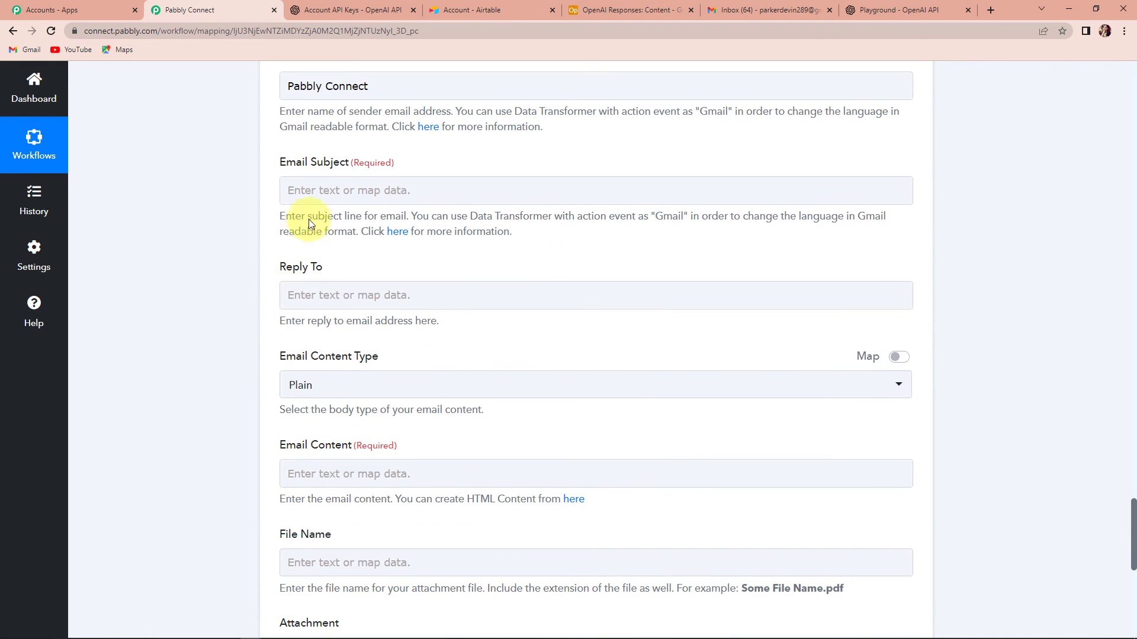
click(320, 191)
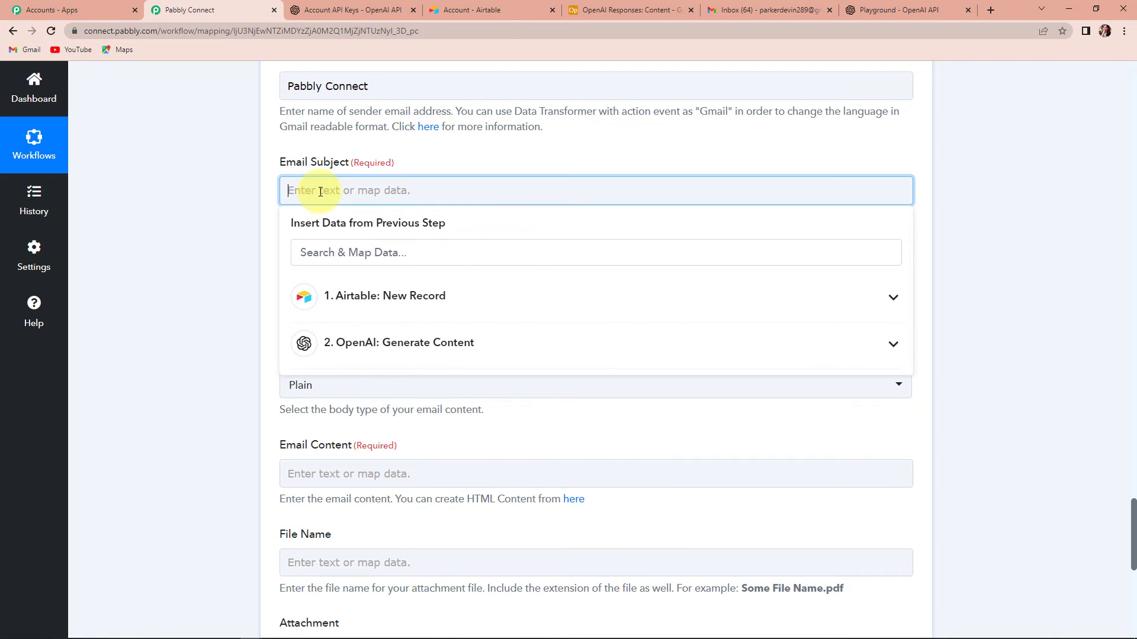
text(Email Content)
click(222, 222)
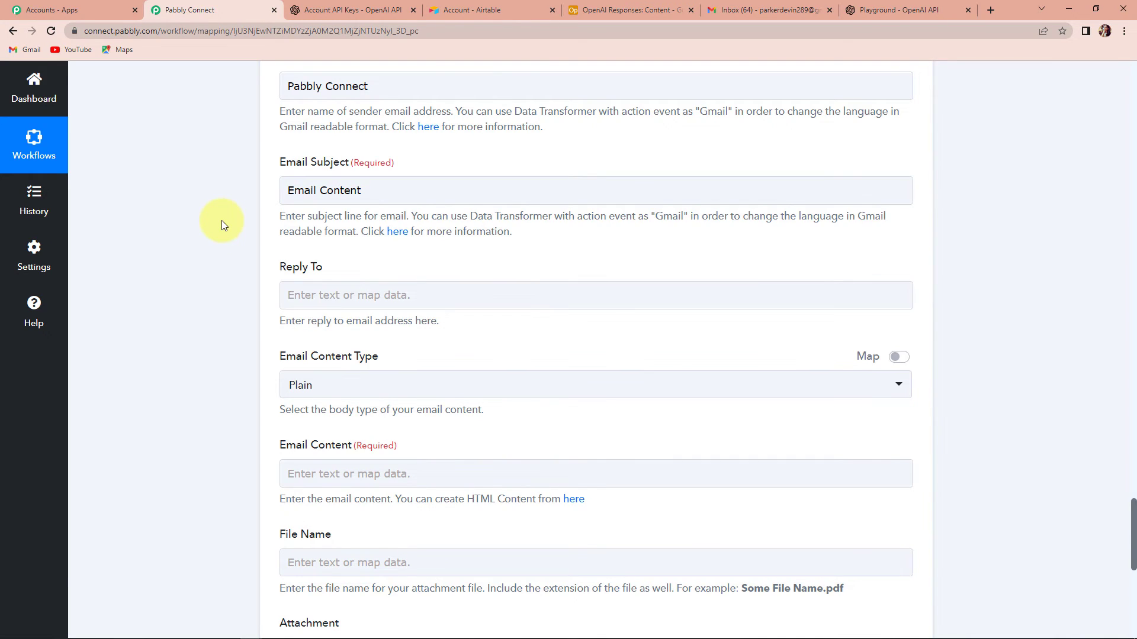
Step: Keep Plain as the email content type of the Gmail message
scroll(222, 220, down, 4)
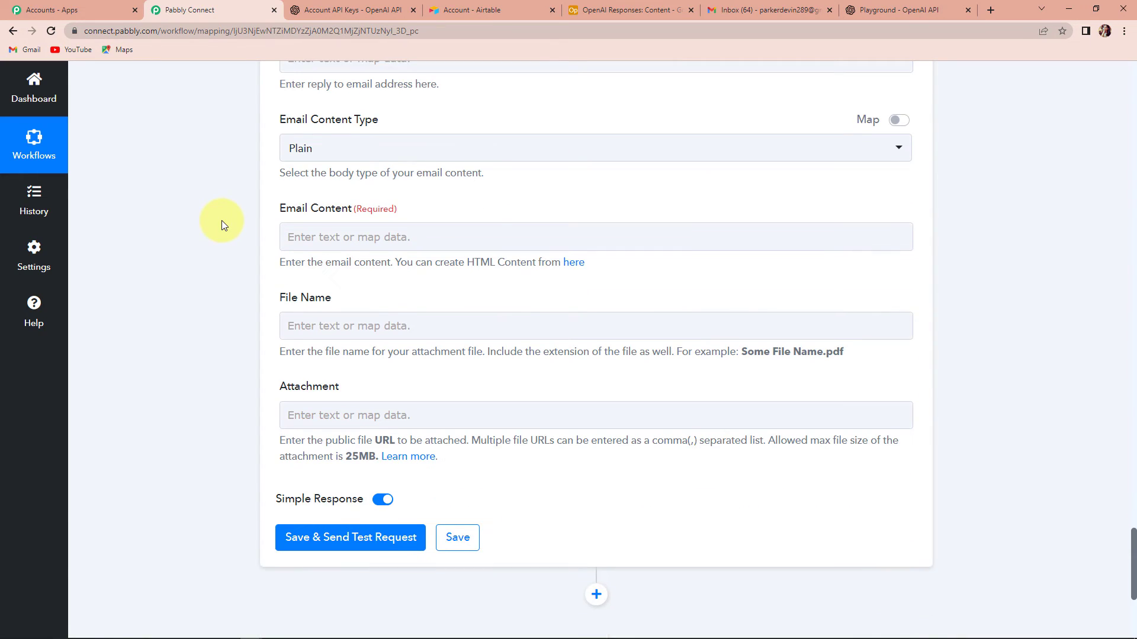
click(315, 153)
click(225, 180)
scroll(225, 180, down, 1)
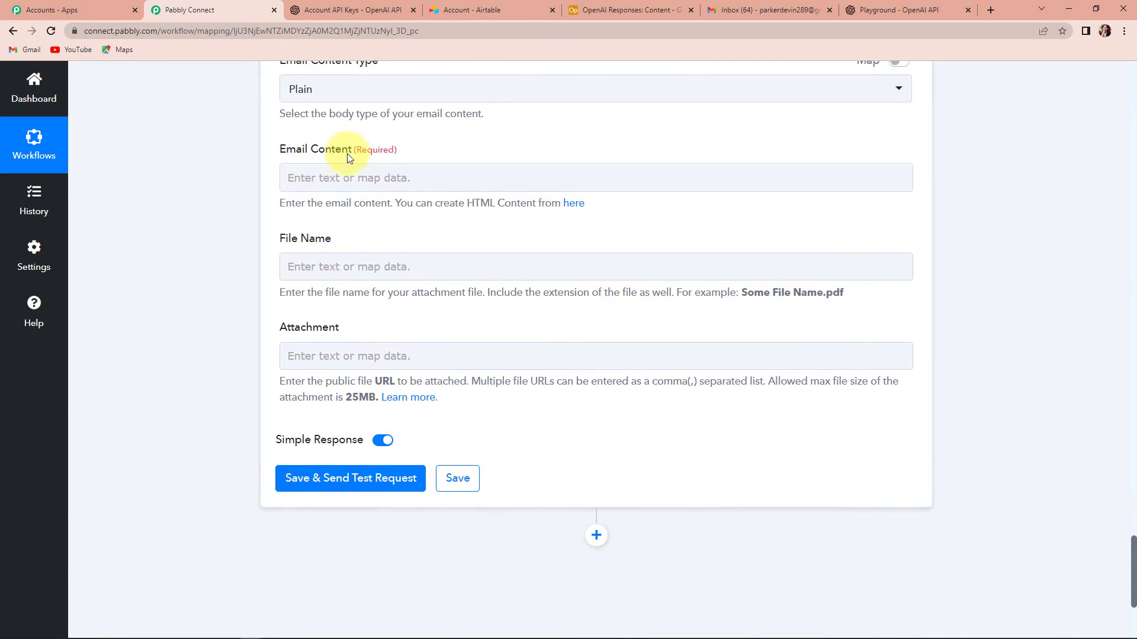
Step: Map the Airtable New Record's Fields Subject Line value into the email content and start a new line below it
scroll(328, 184, up, 1)
scroll(327, 199, up, 4)
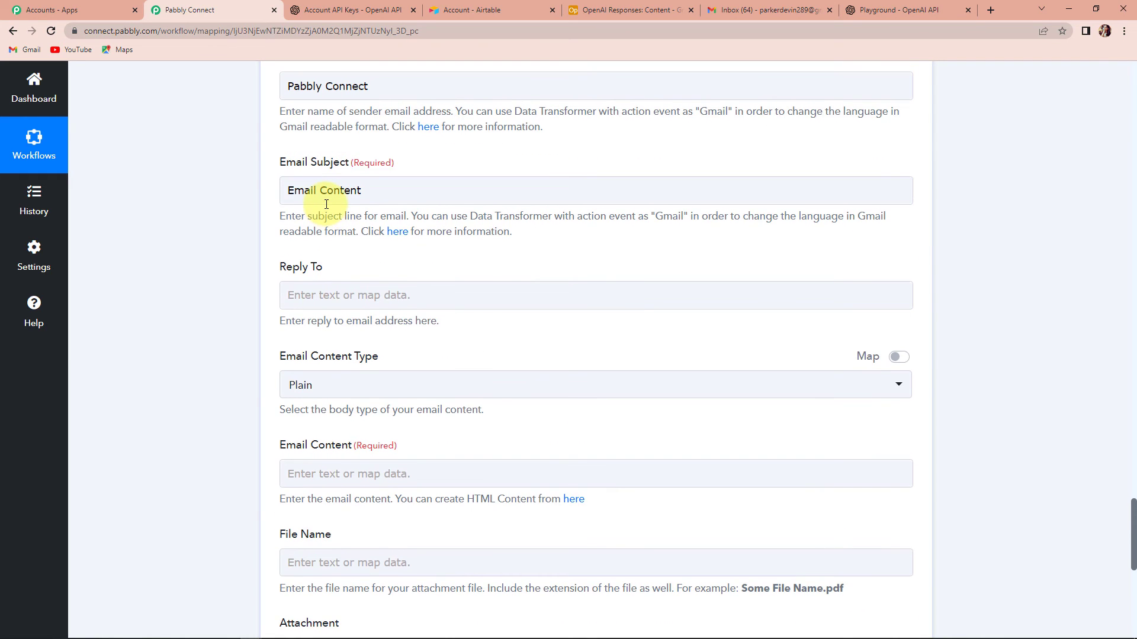
scroll(325, 207, down, 4)
scroll(311, 127, up, 4)
scroll(322, 135, down, 4)
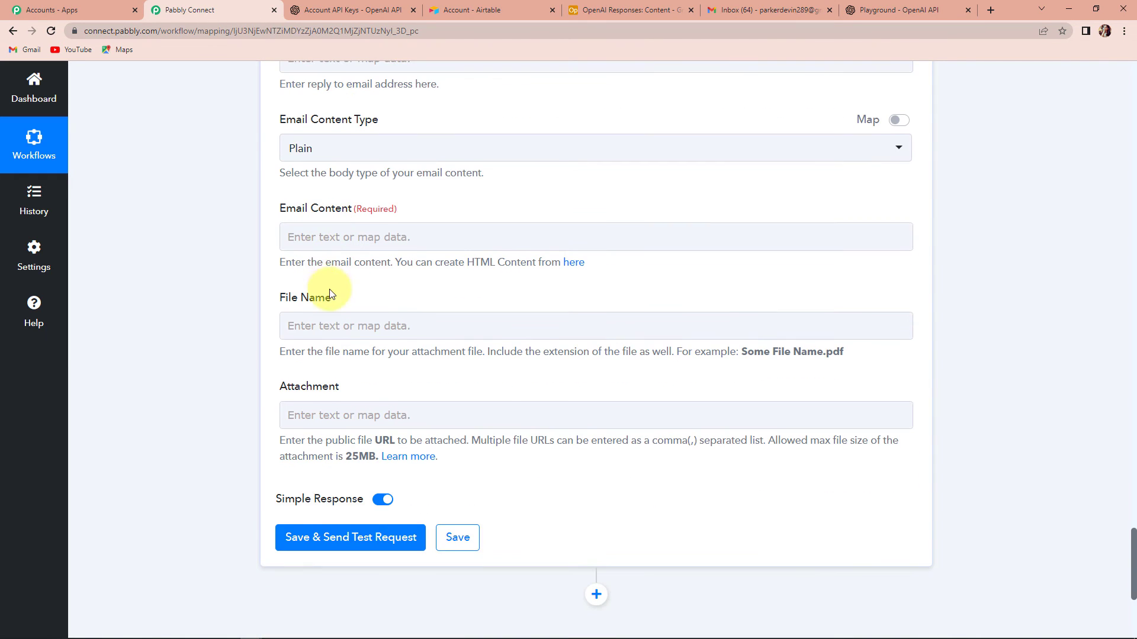
click(317, 235)
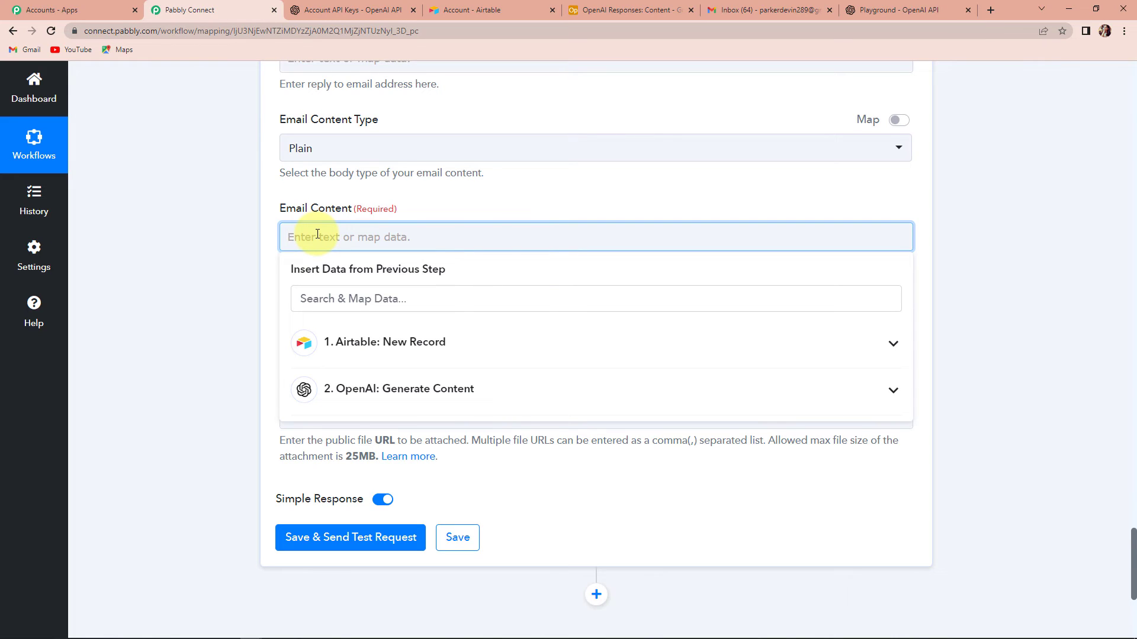
click(377, 343)
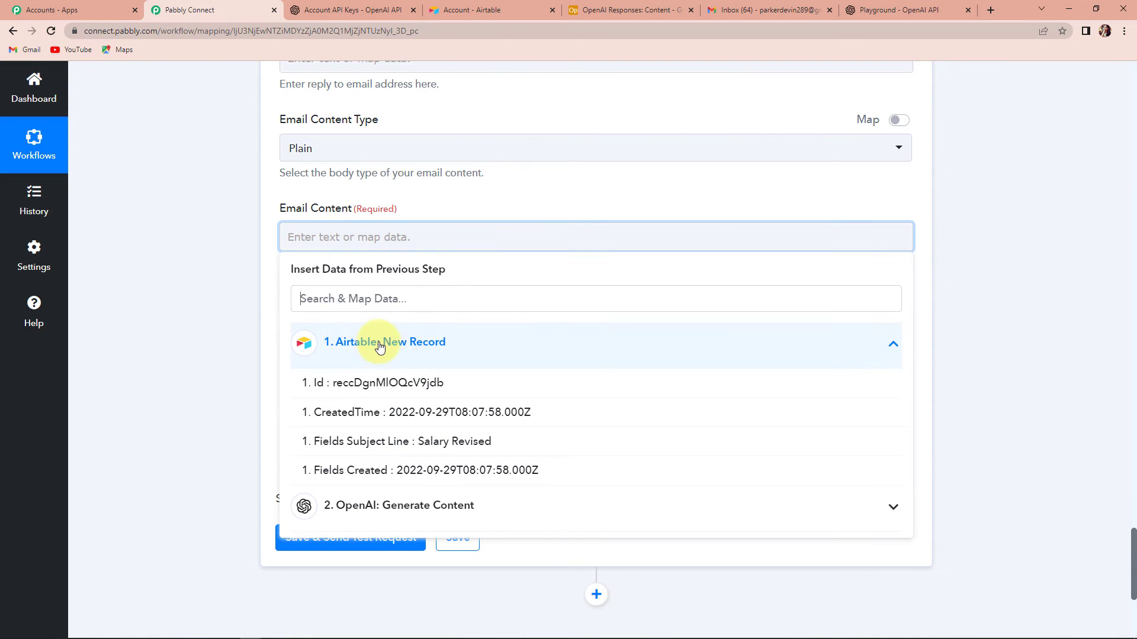
click(434, 455)
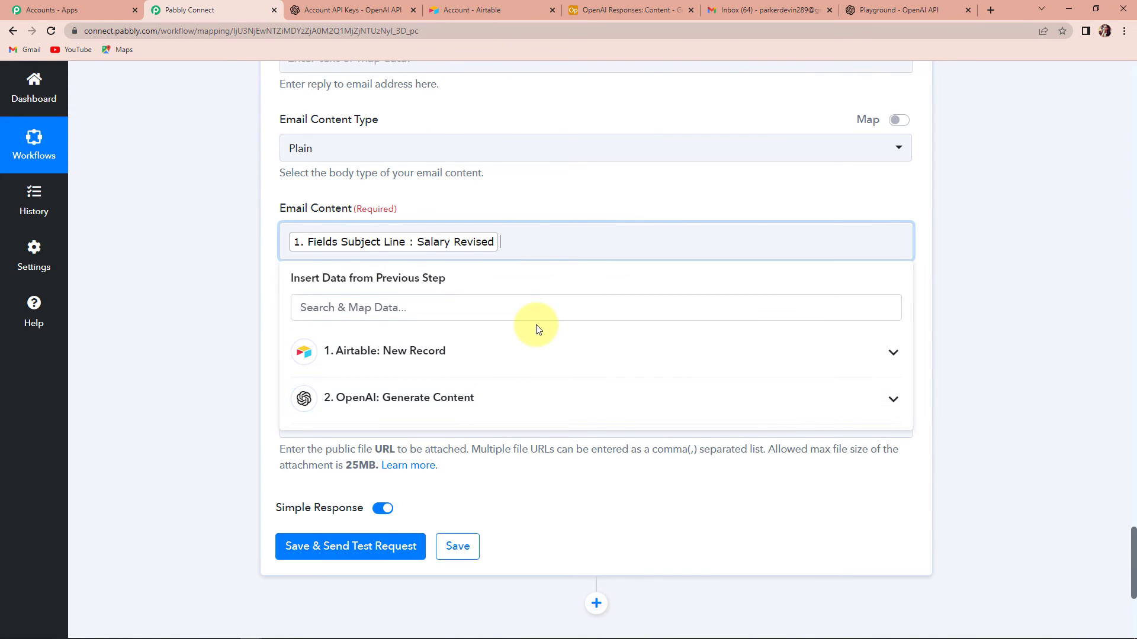
key(Return)
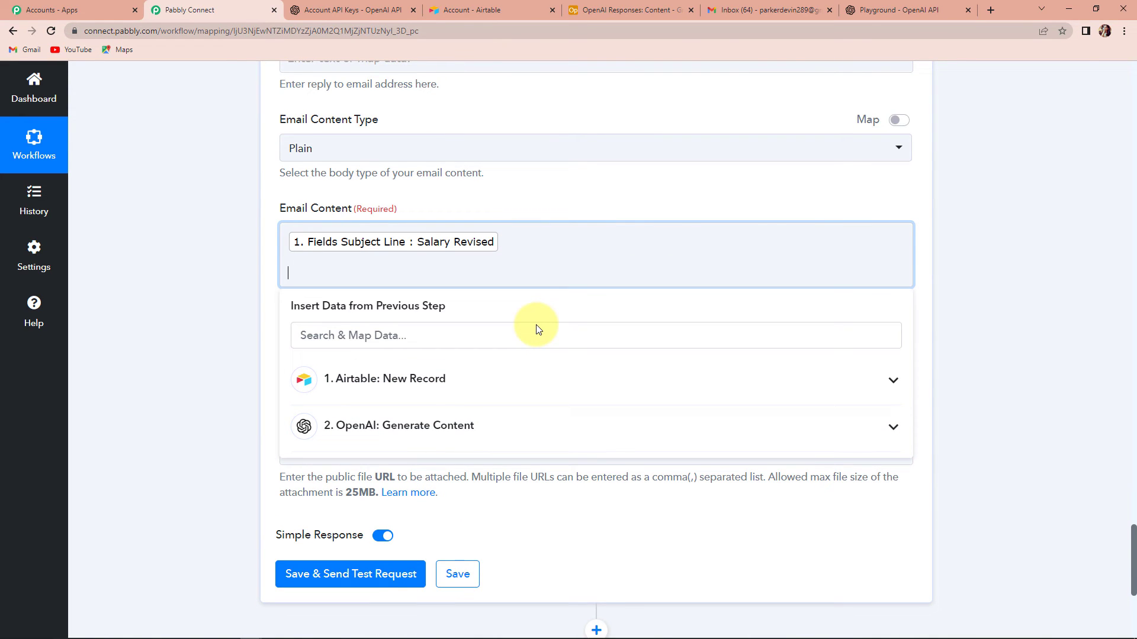
Step: Map the OpenAI Generate Content step's Choices 0 Text value below the subject line in the Gmail email content
click(456, 425)
click(479, 586)
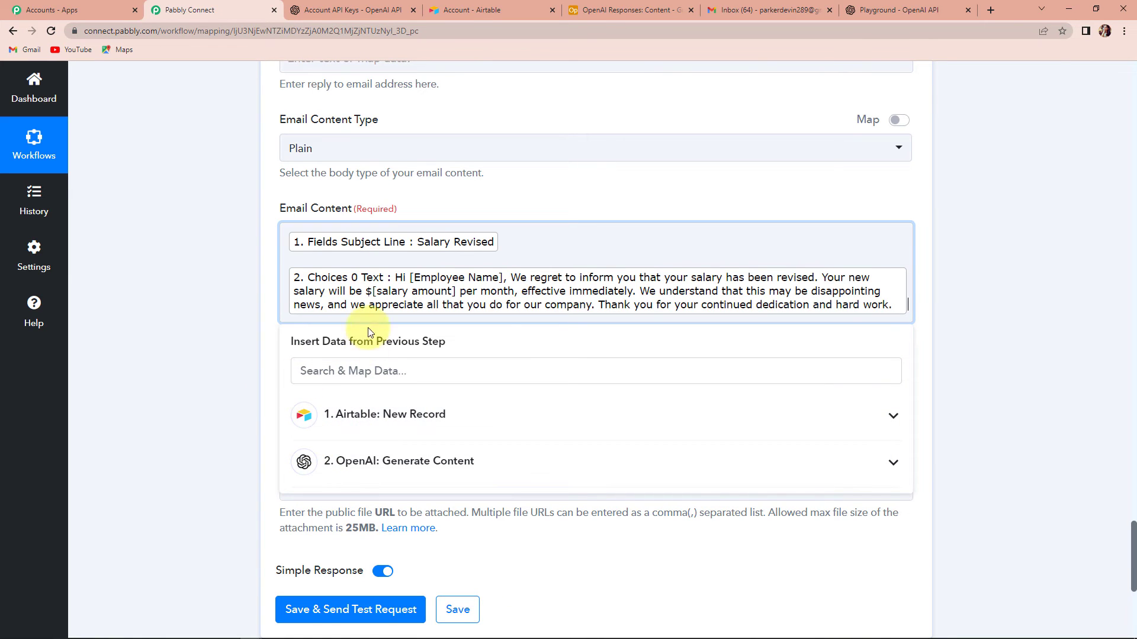
click(193, 274)
Step: Leave the attachment file name and URL empty, then save the Gmail action and send a test request
scroll(193, 274, down, 2)
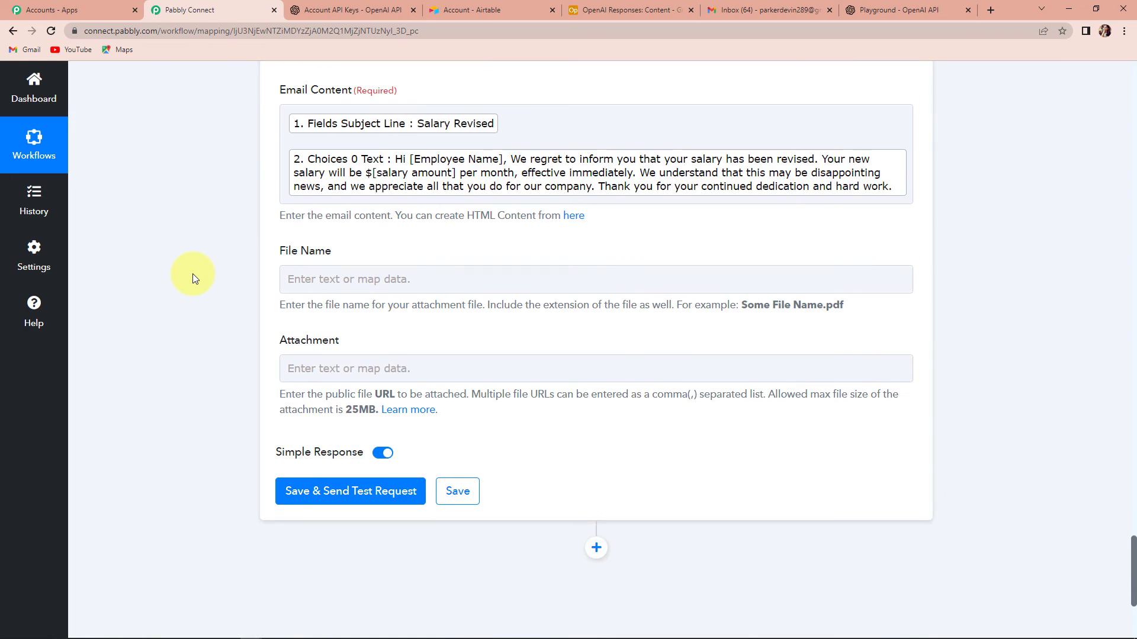
scroll(193, 273, down, 1)
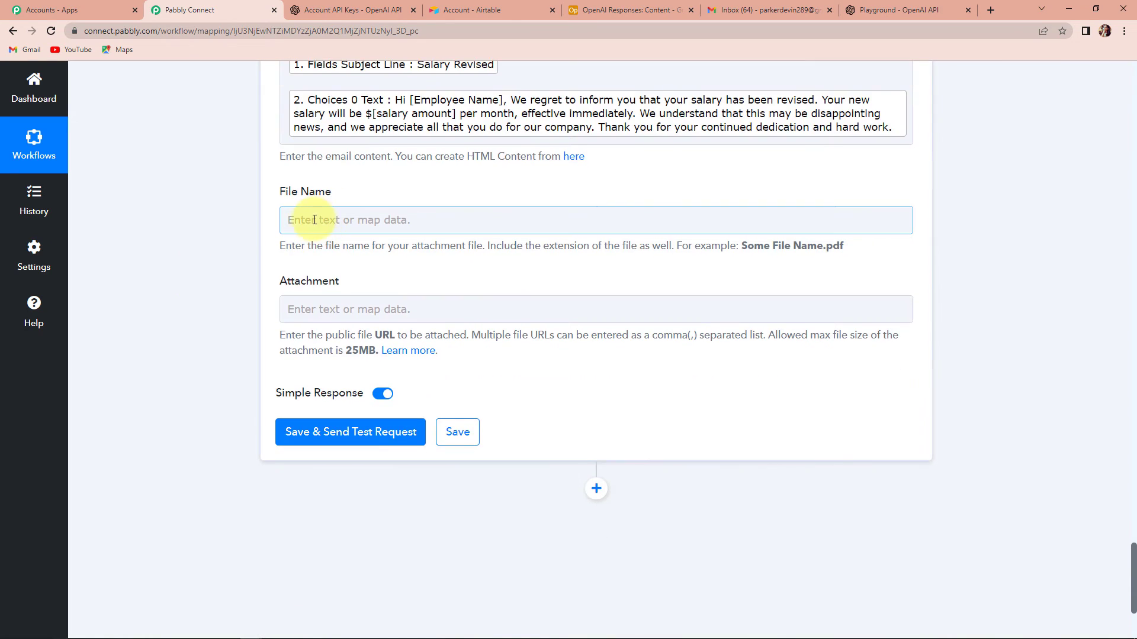
scroll(293, 302, down, 1)
click(299, 379)
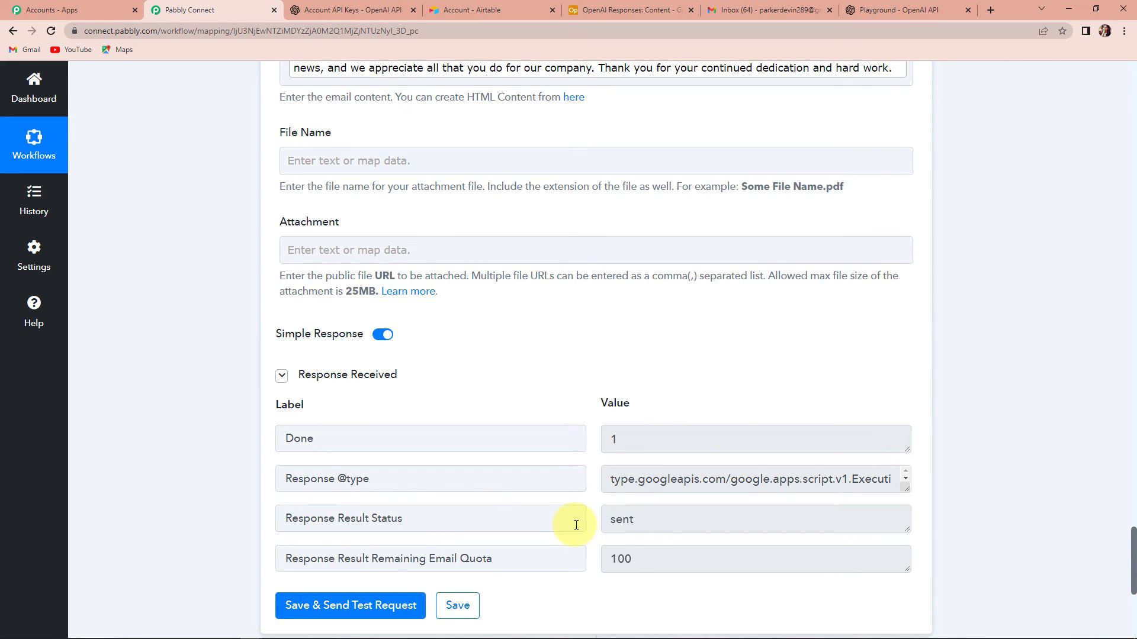
Step: Switch to Gmail, refresh the inbox and open the "Email Content" test message to read it
click(768, 12)
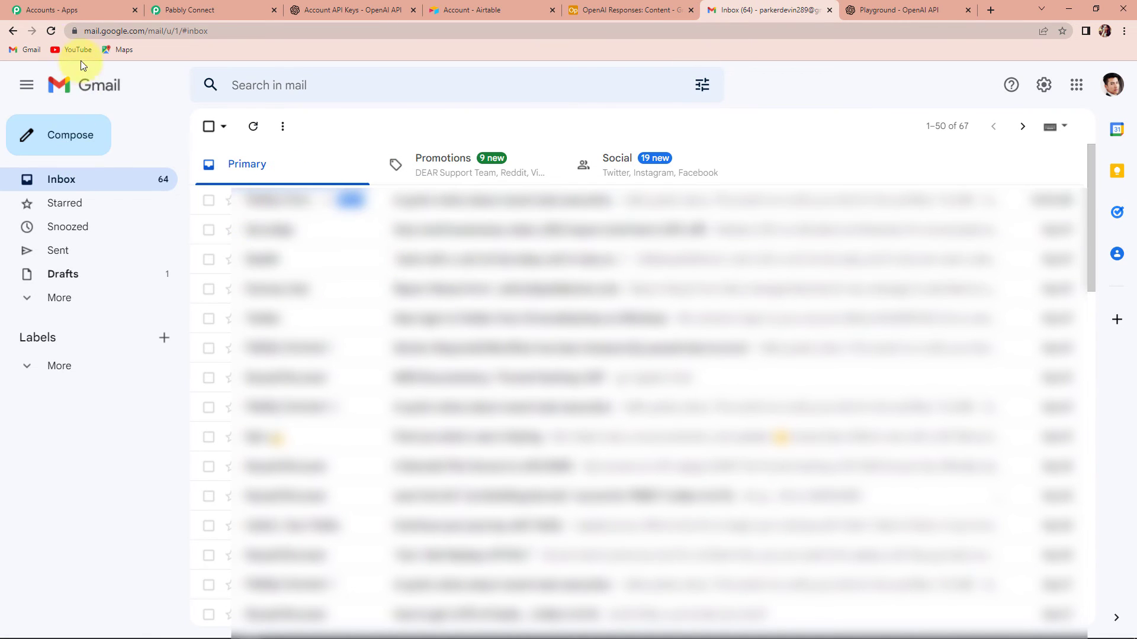
click(50, 31)
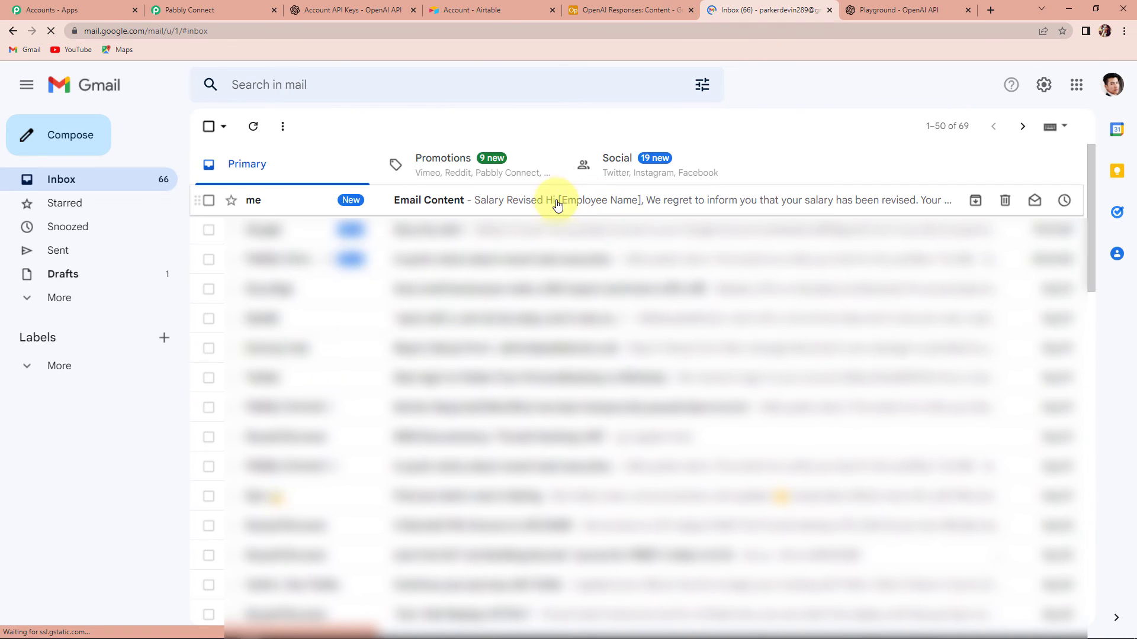
click(533, 201)
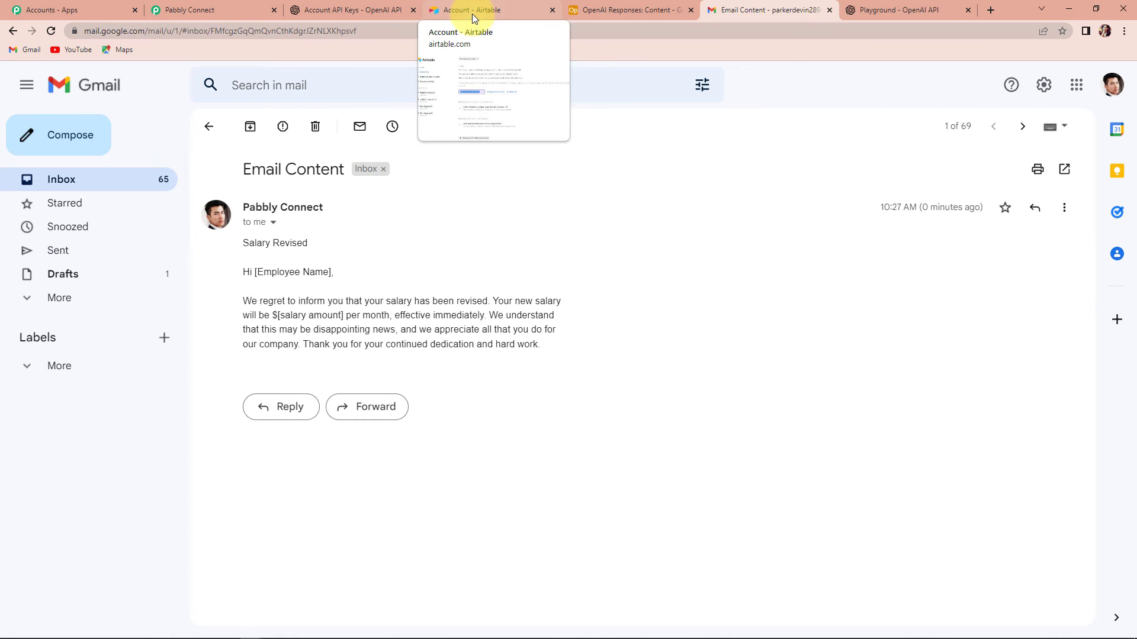
Step: Switch to the OpenAI Responses base in Airtable and add a record with the subject line "New Leave Policy"
click(626, 10)
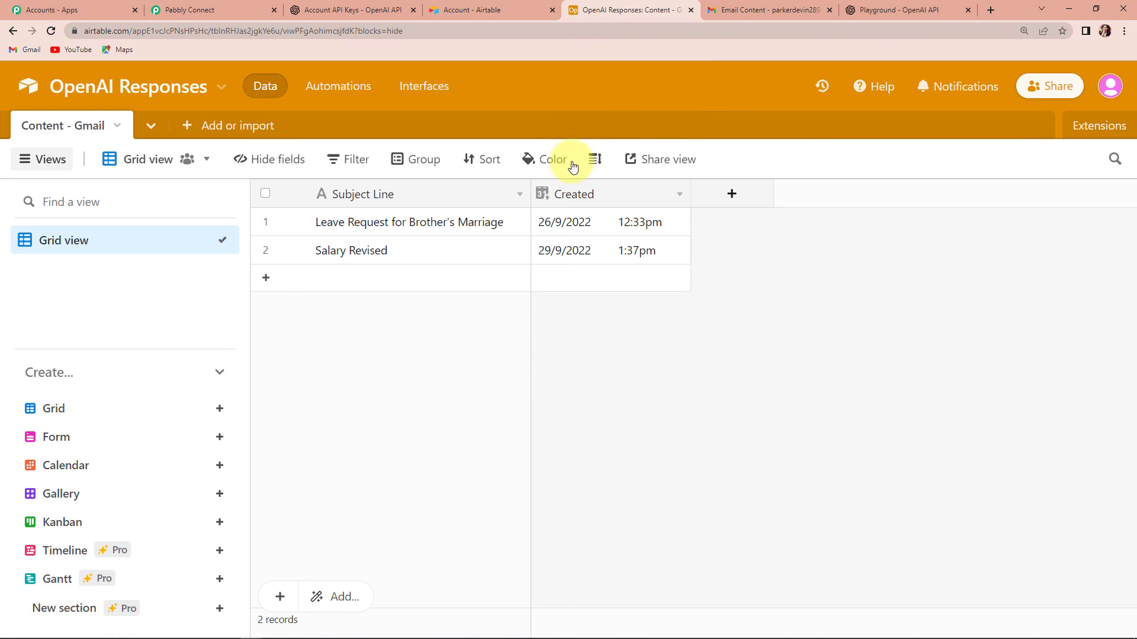
click(354, 286)
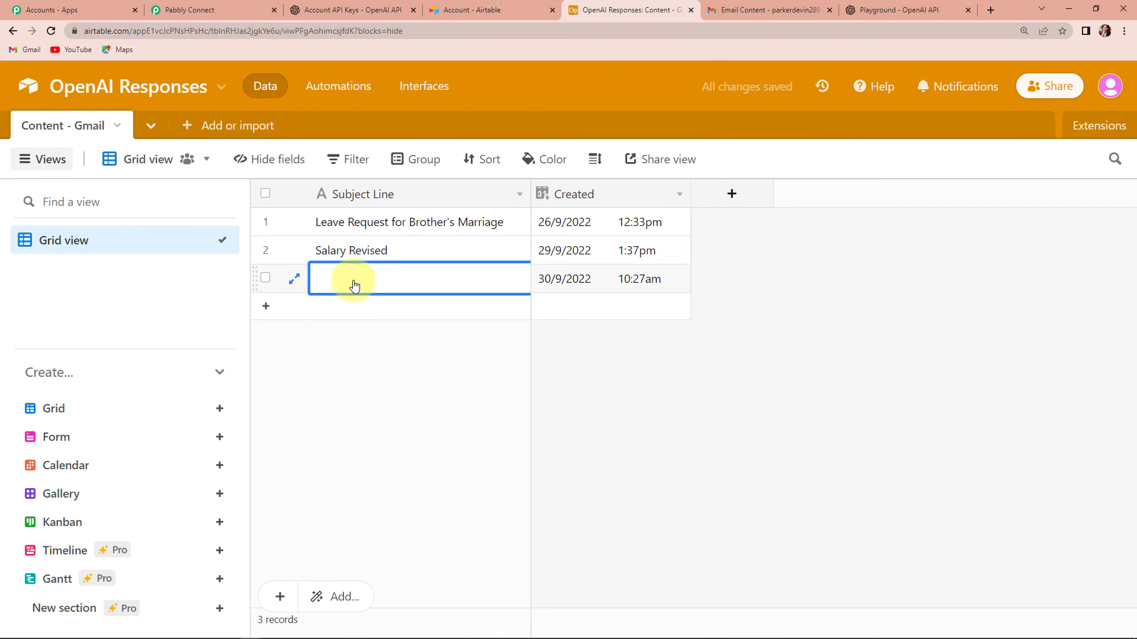
text(New Leave Pol)
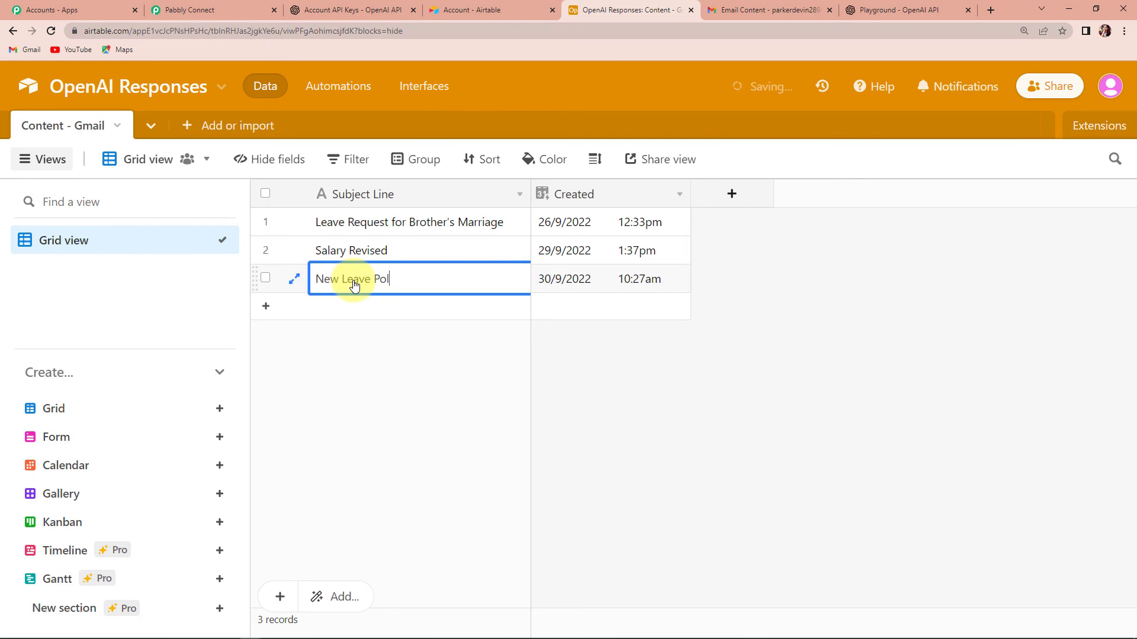
text(icy)
click(436, 381)
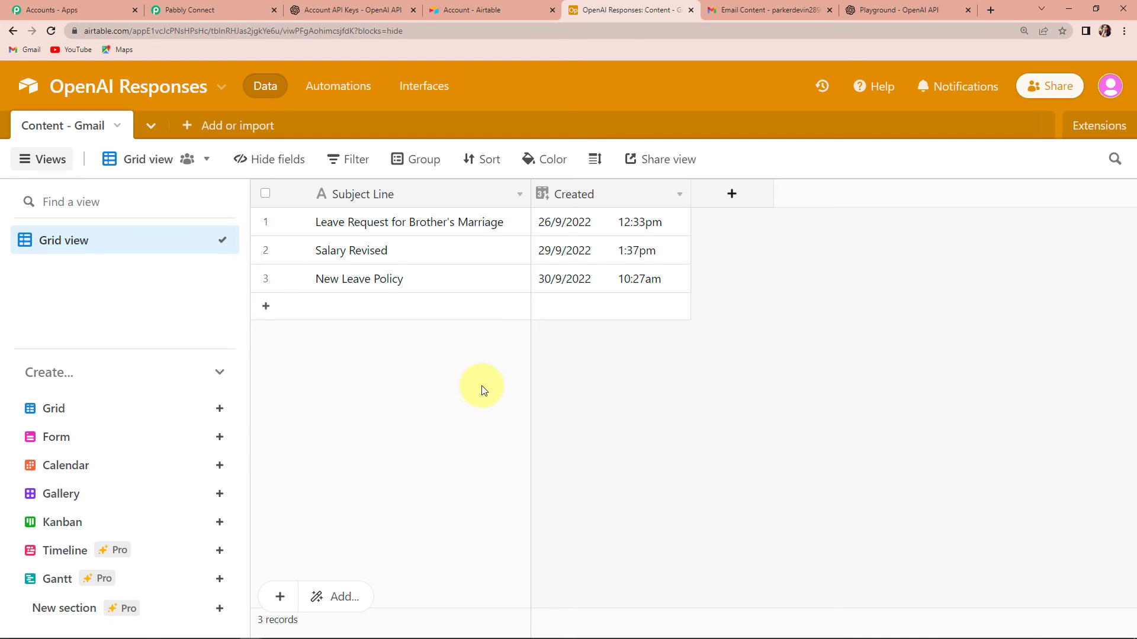
Step: Switch to Gmail, go back to the inbox and refresh it to check for the new leave policy email
click(776, 13)
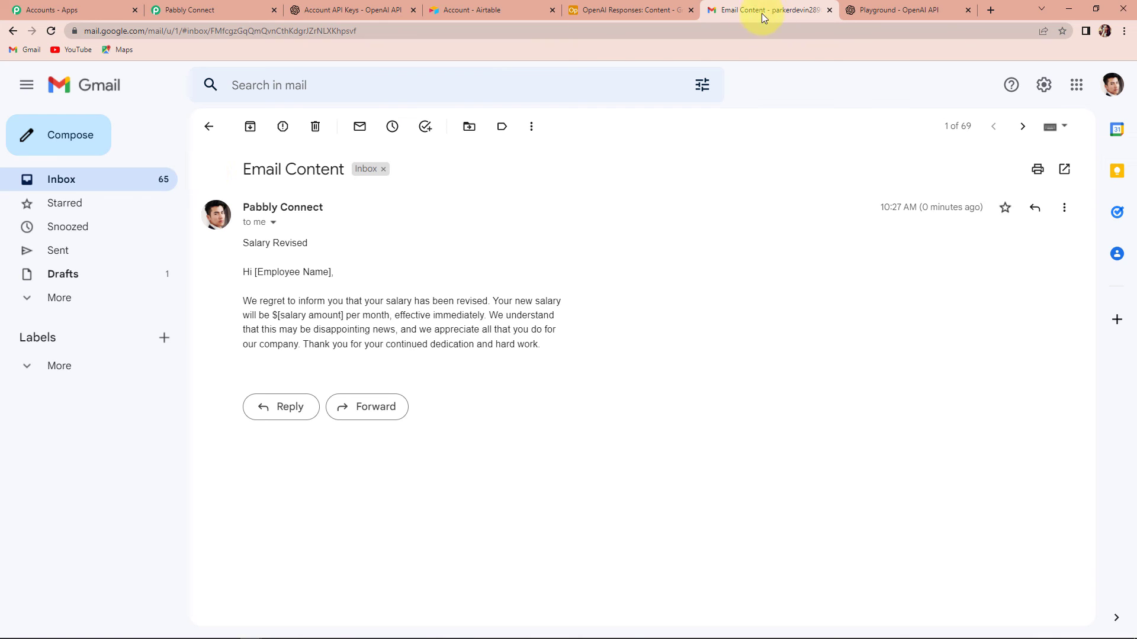
click(57, 92)
click(52, 32)
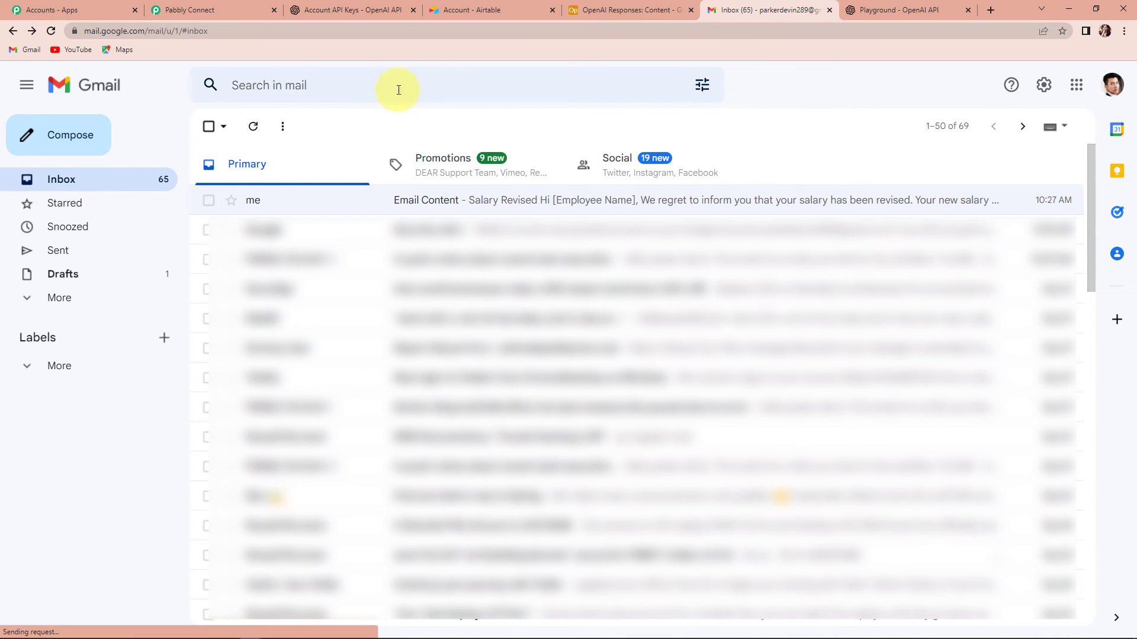
Step: Switch to Pabbly Connect and check how often the Airtable New Record trigger looks for new data
click(221, 9)
scroll(474, 378, up, 15)
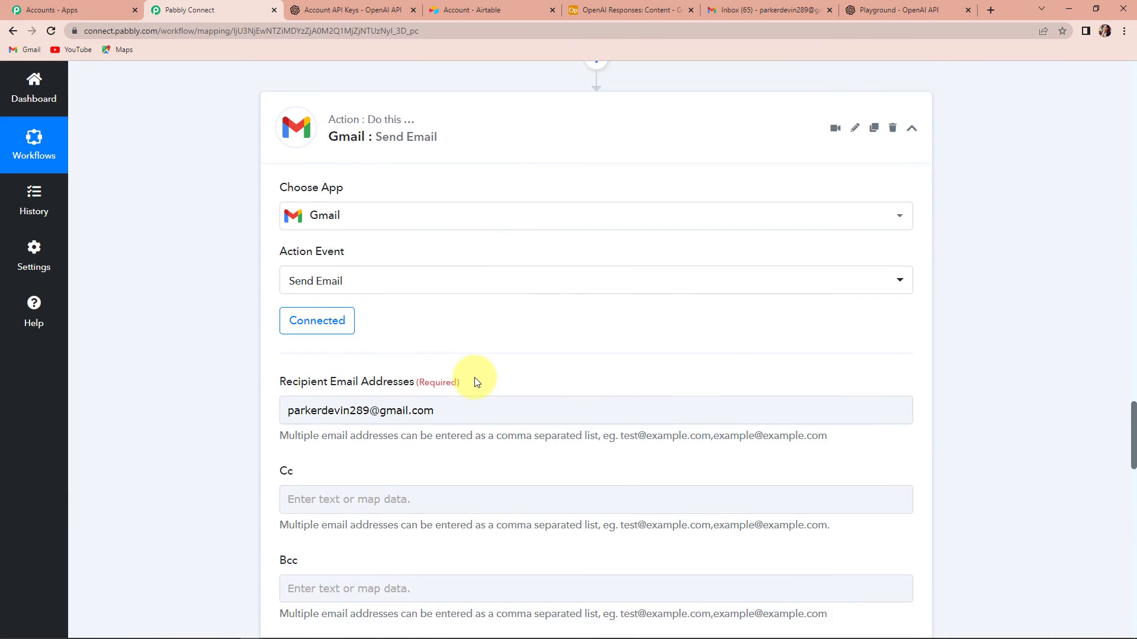
scroll(474, 377, up, 20)
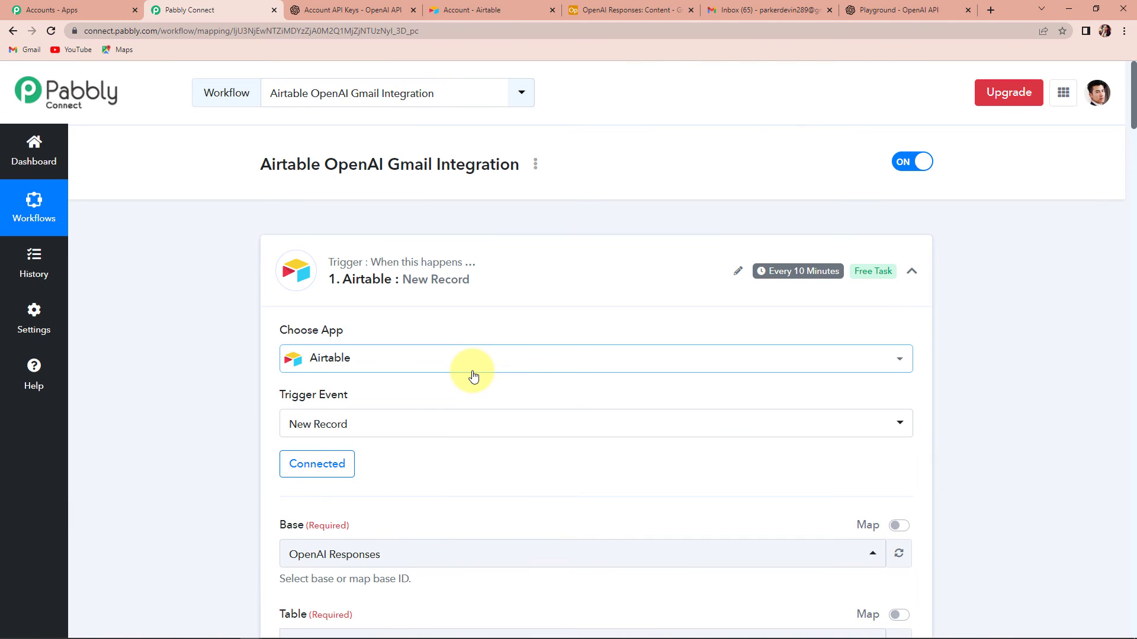
mouse_move(779, 274)
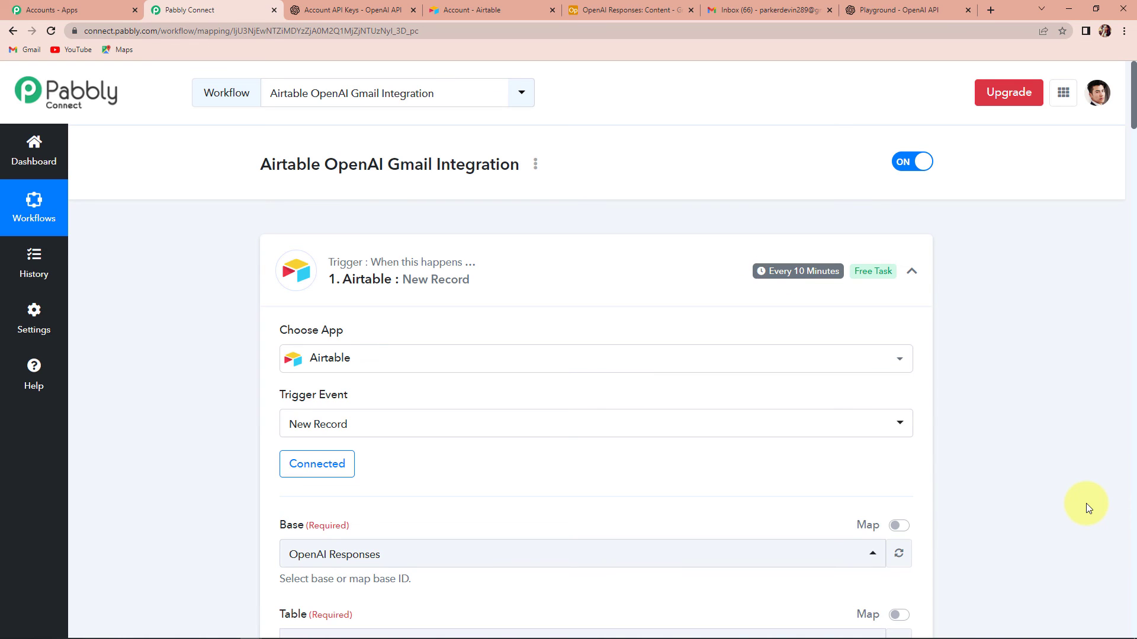
Step: Switch to Gmail and open the new "Email Content" message about the New Leave Policy to read it
click(744, 11)
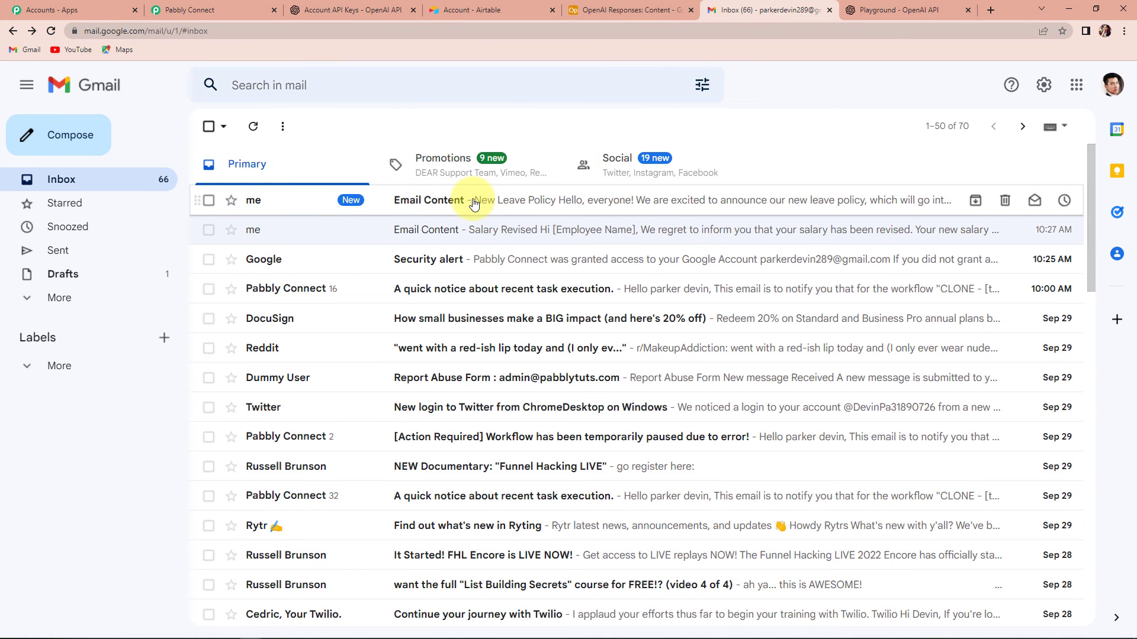
click(453, 202)
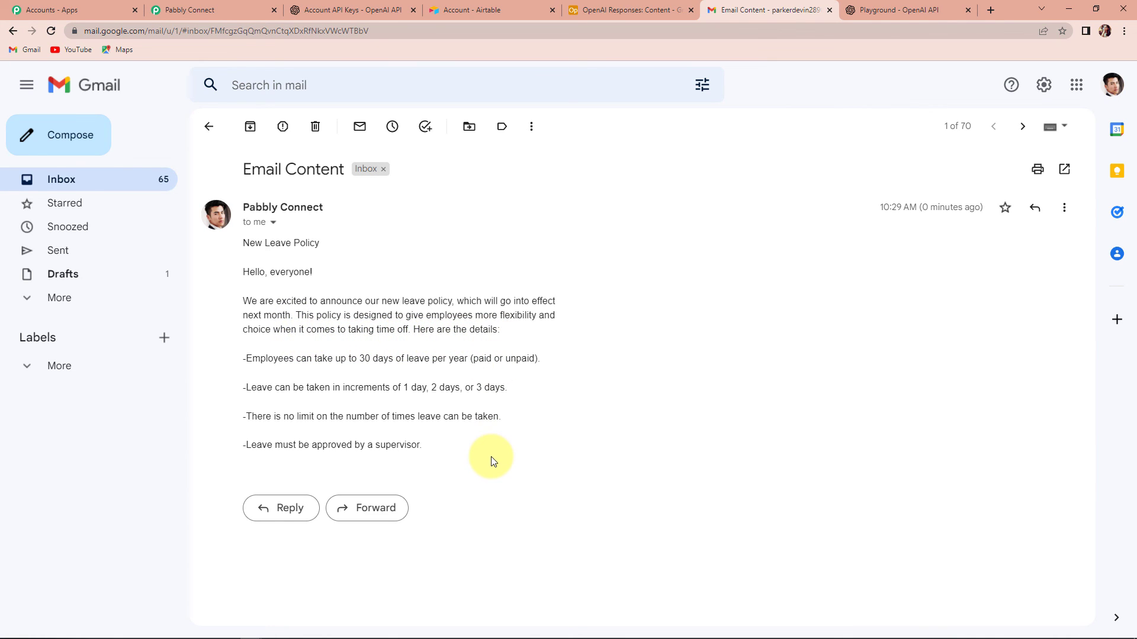
Step: Switch to Pabbly Connect and collapse the Airtable trigger, OpenAI action and Gmail action of the workflow
click(229, 10)
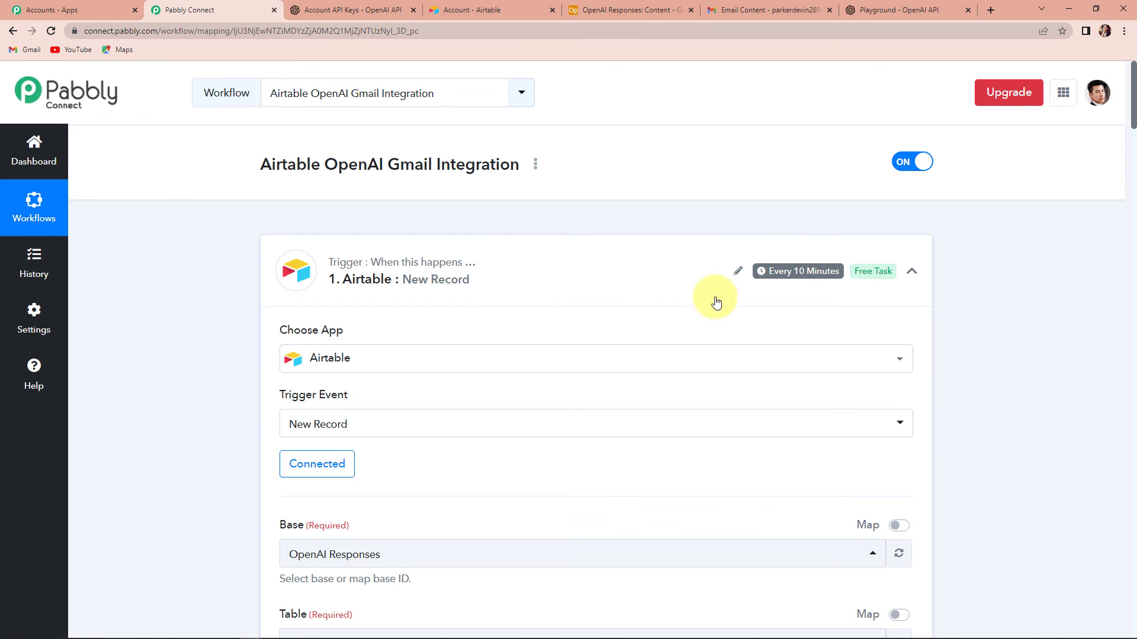
click(911, 273)
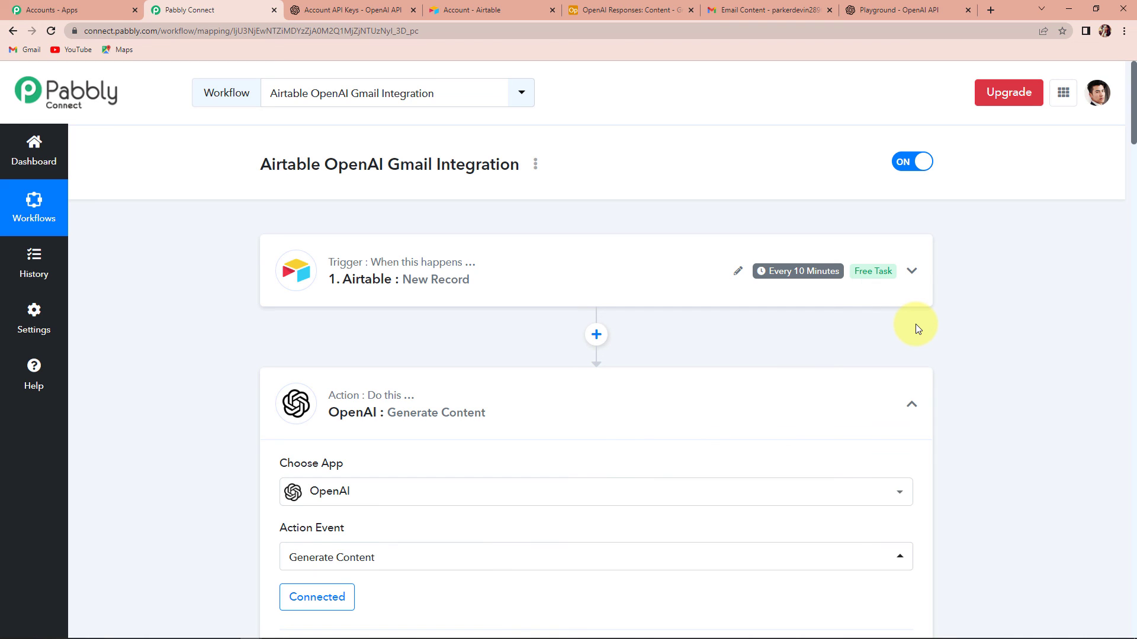
click(911, 406)
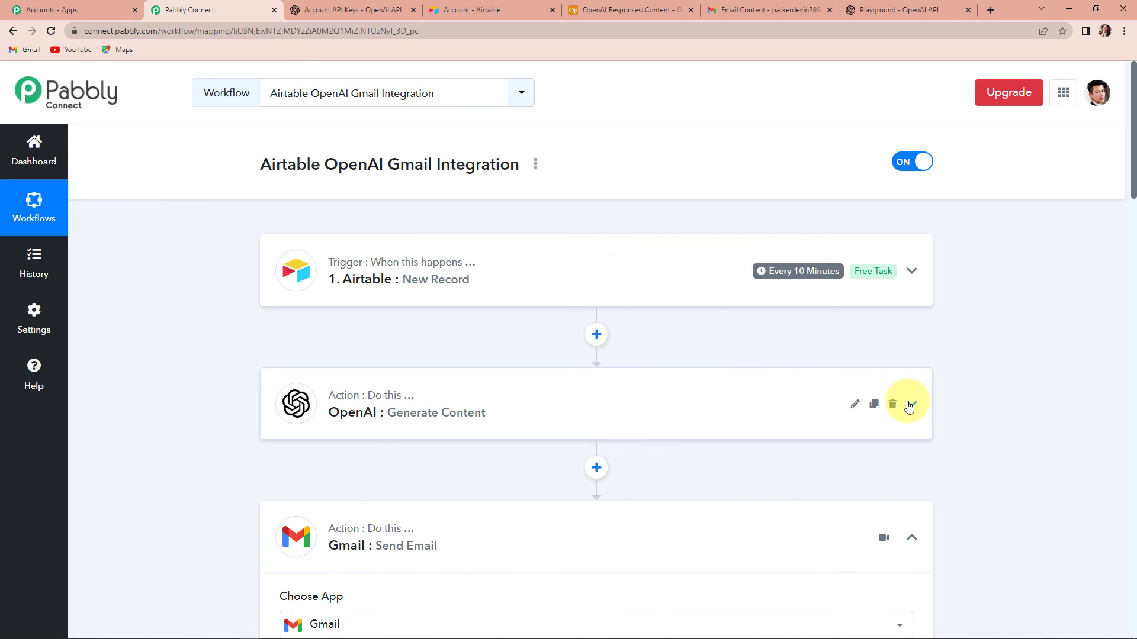
scroll(909, 407, down, 2)
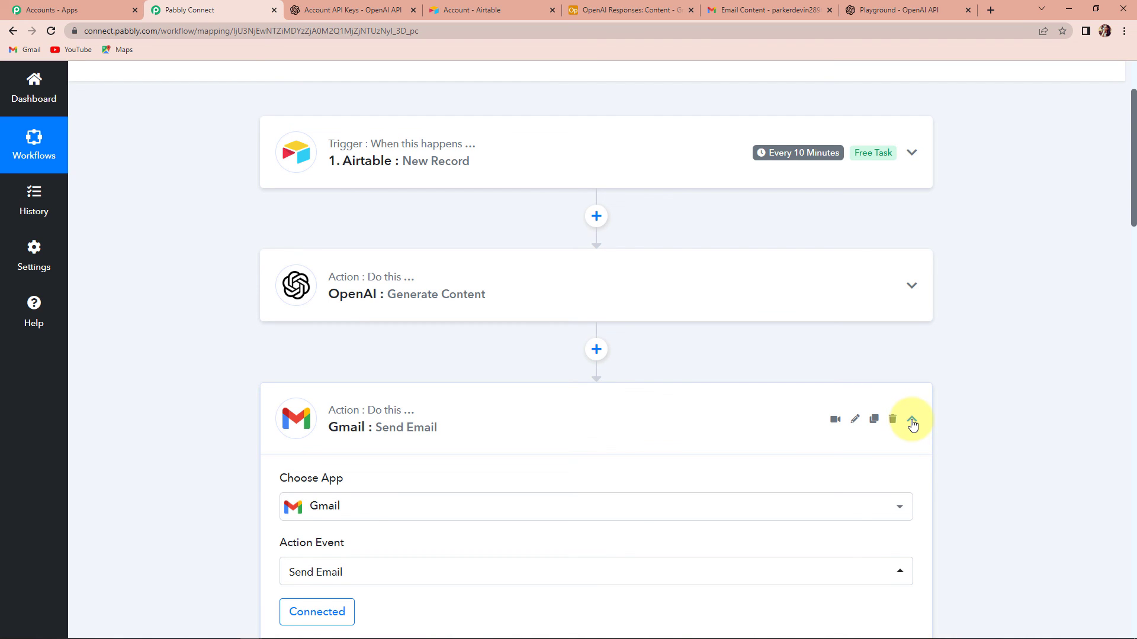
click(911, 421)
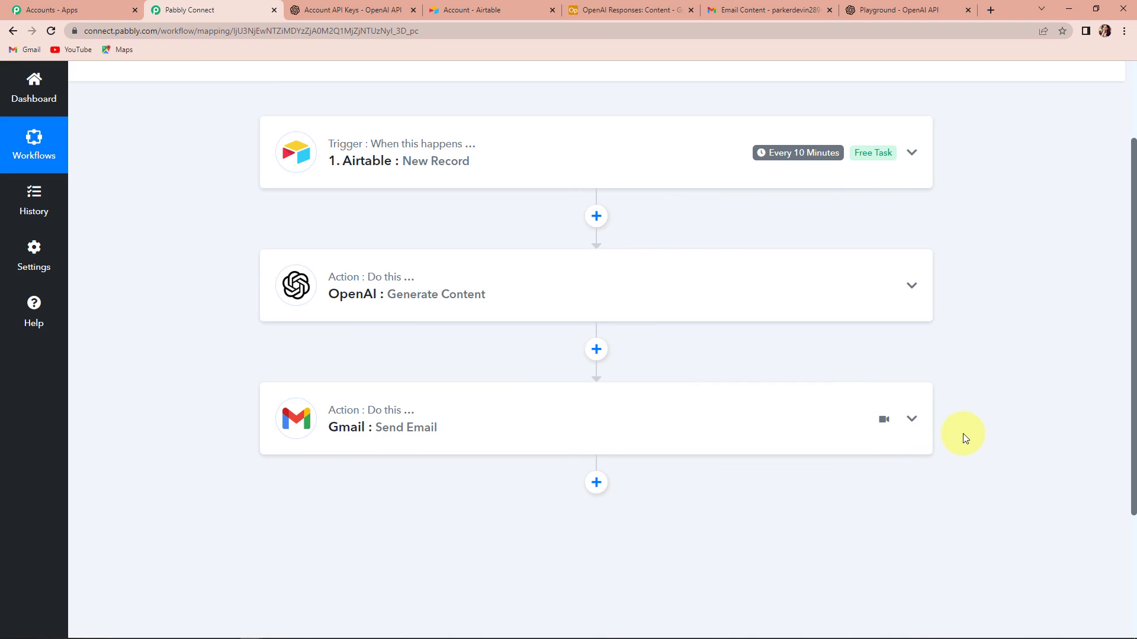